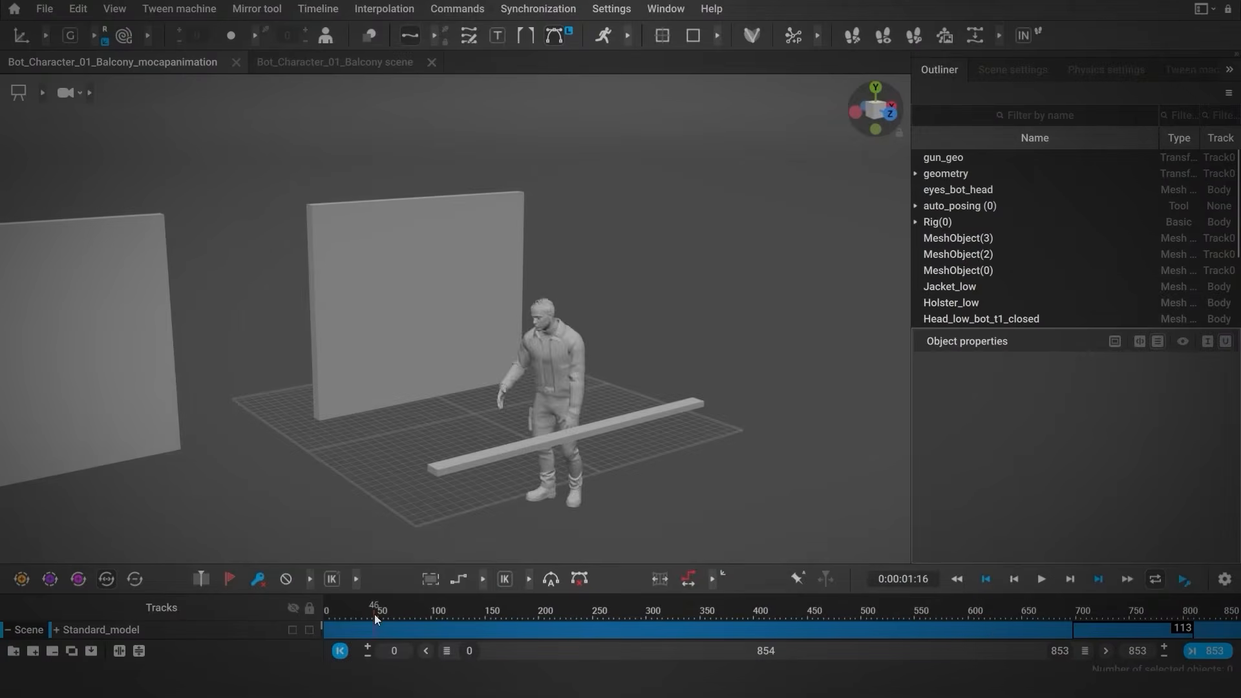
Step: Zoom through, scrub and play back the Bot_Character_01_Balcony mocap animation to examine its keyframes and the character's motion
left_click_drag(1086, 652, 774, 652)
left_click(331, 614)
left_click_drag(447, 653, 449, 656)
left_click_drag(331, 616, 1031, 634)
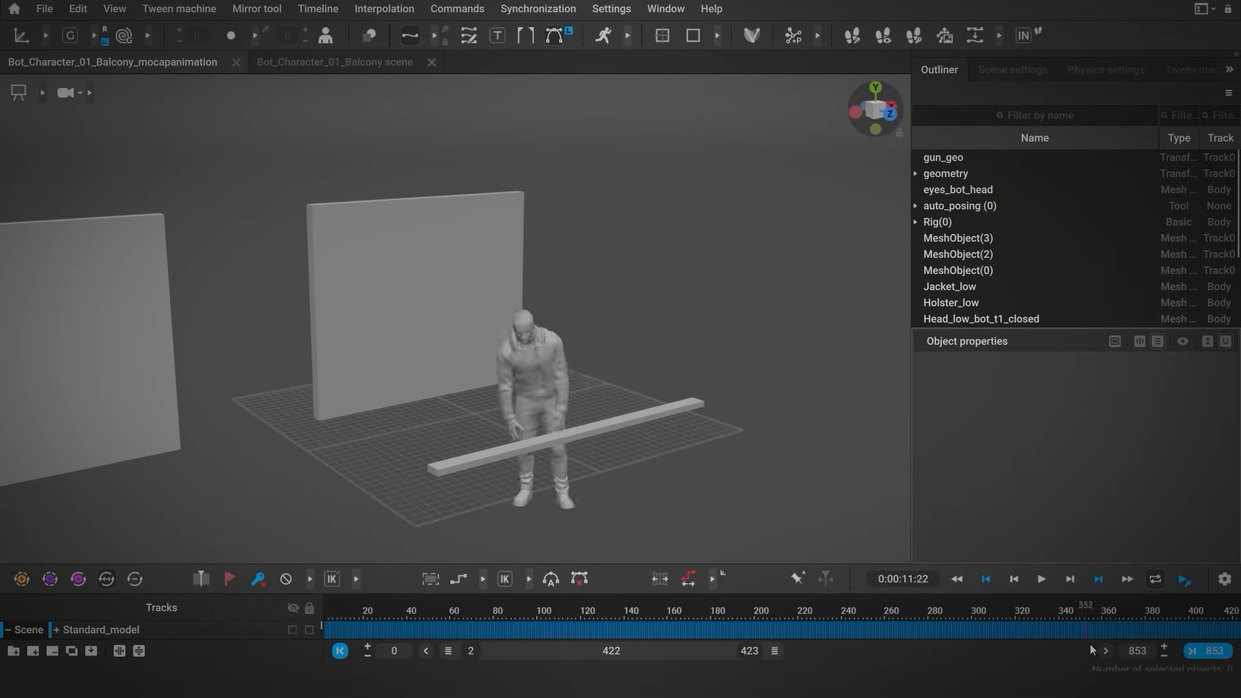
left_click_drag(774, 652, 714, 652)
left_click(1182, 618)
left_click(1044, 584)
left_click(1038, 584)
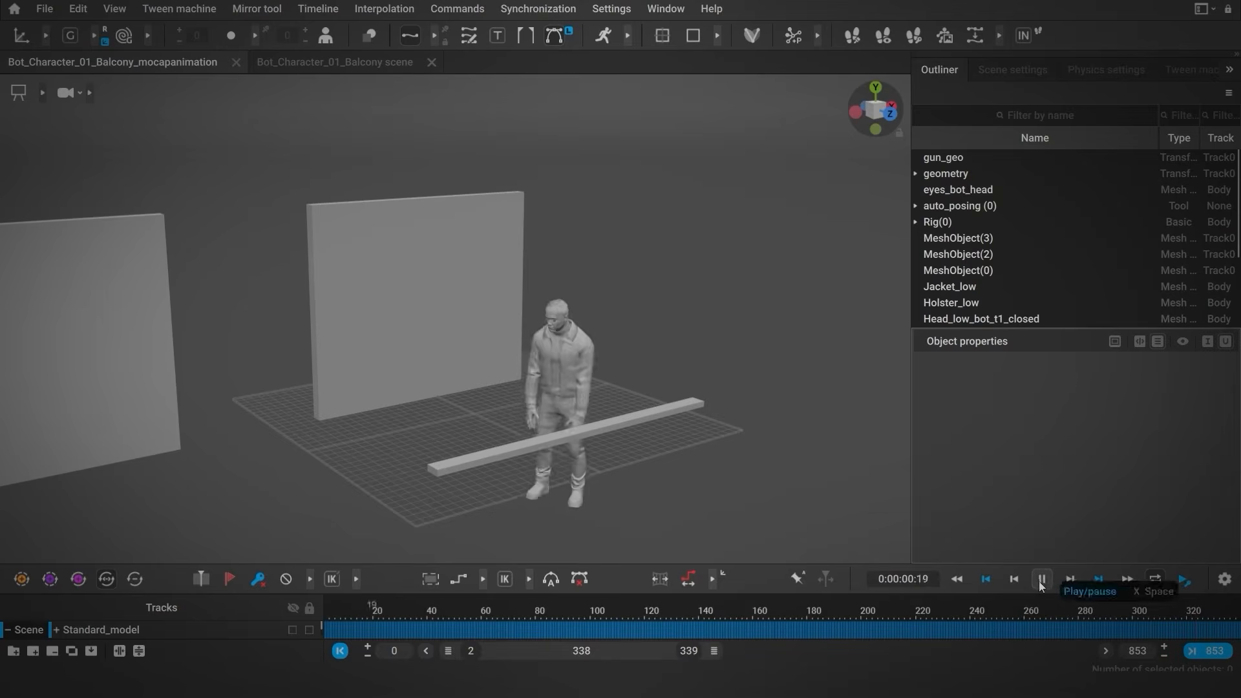
left_click_drag(714, 652, 820, 653)
left_click_drag(449, 652, 534, 654)
left_click_drag(820, 652, 937, 652)
left_click_drag(982, 624, 1162, 626)
left_click_drag(534, 652, 528, 652)
left_click_drag(937, 652, 904, 652)
left_click(1045, 582)
left_click(1230, 631)
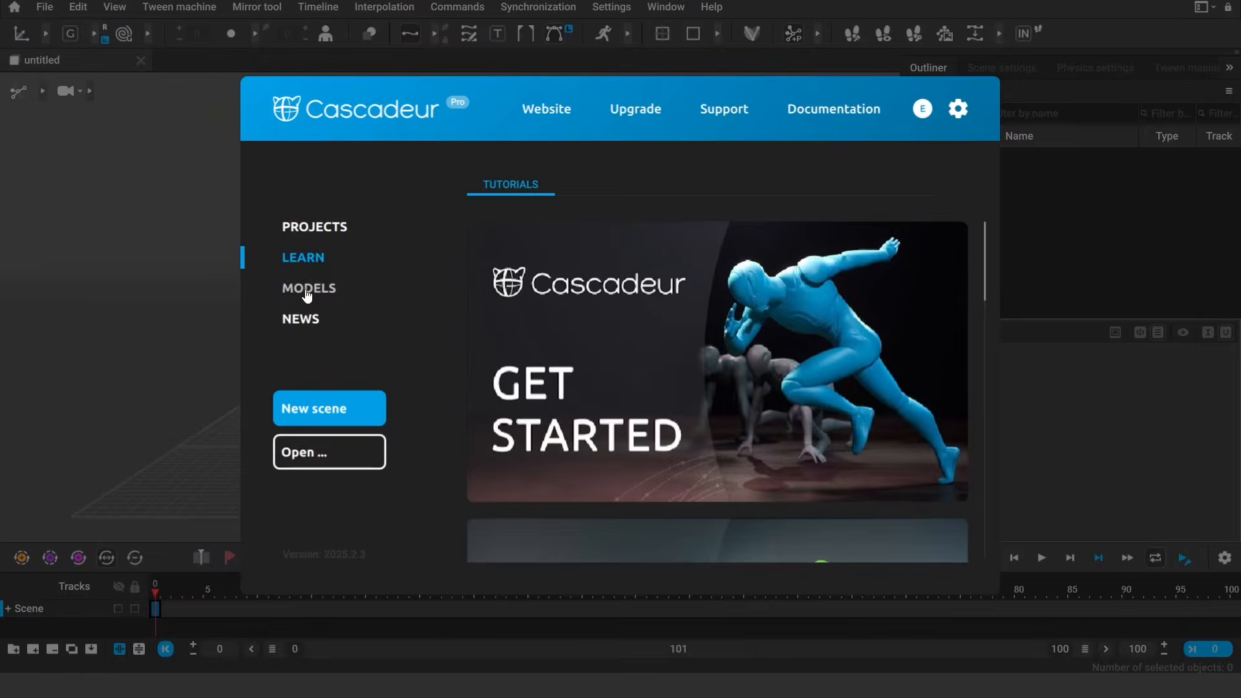
Step: Open the Cube sample scene from the sample models
left_click(308, 289)
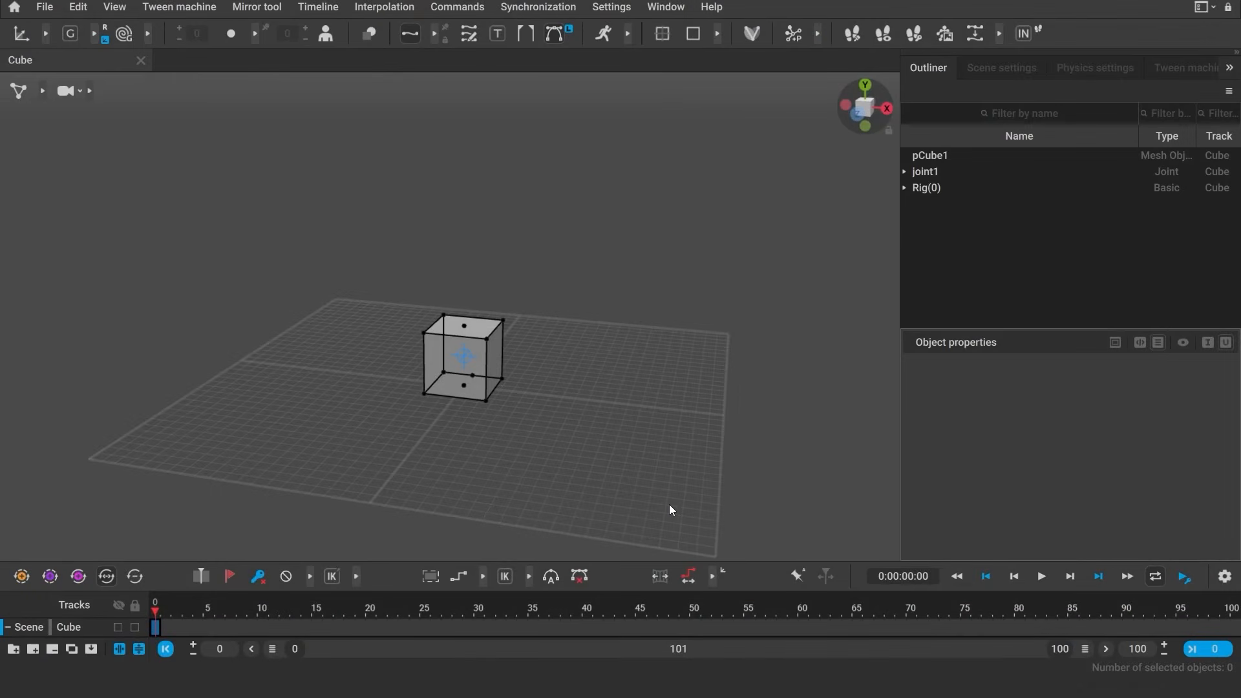
left_click_drag(554, 483, 585, 388, "alt")
right_click_drag(585, 388, 741, 393, "alt")
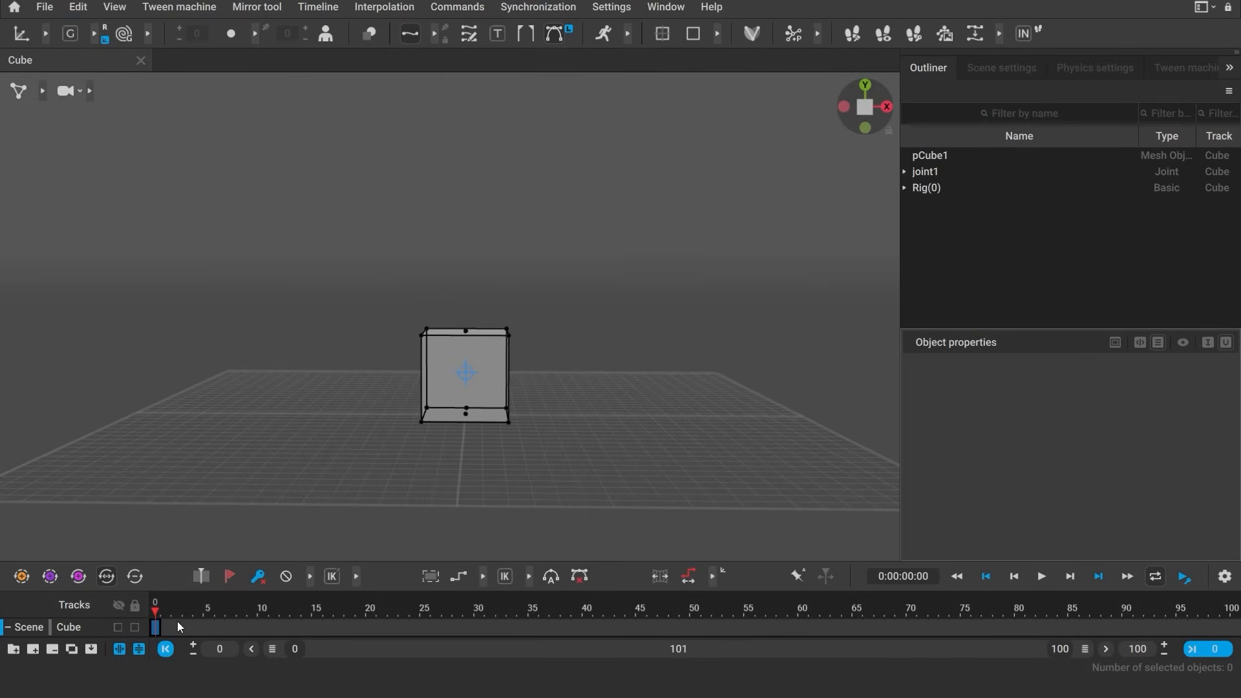
Step: At frame 0, move the whole cube along the X axis to the left end of the grid
left_click(167, 649)
left_click(439, 355)
left_click_drag(539, 420, 250, 425)
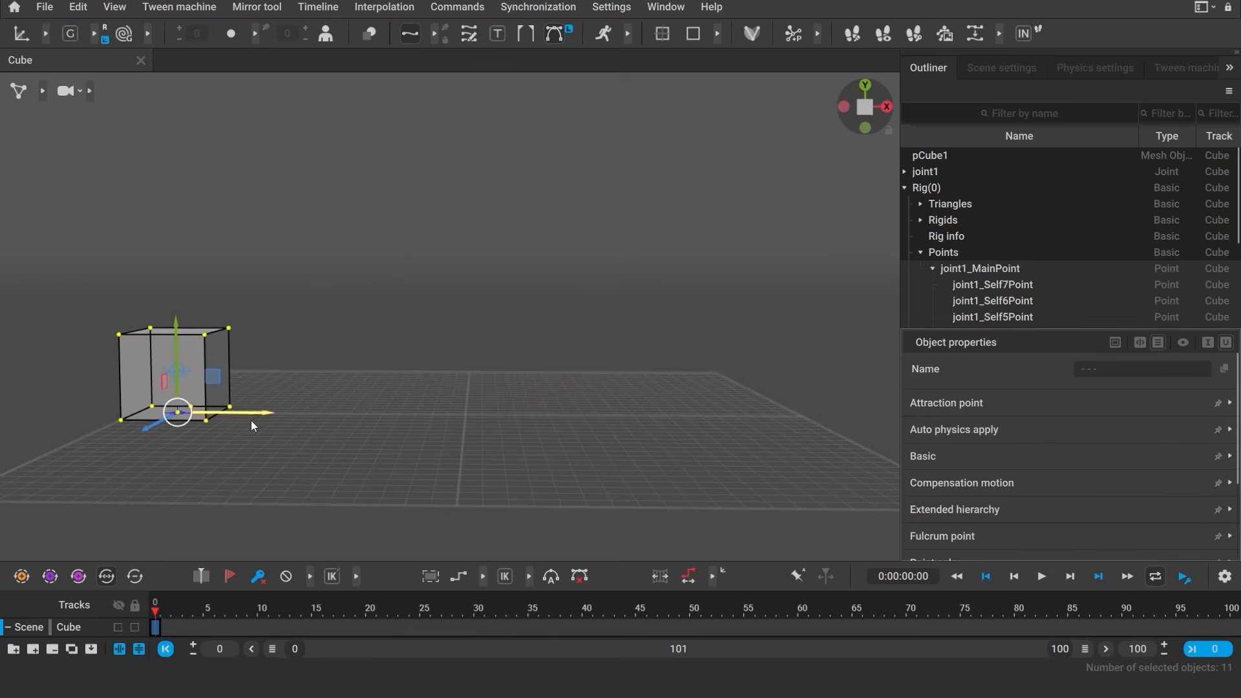
left_click(265, 444)
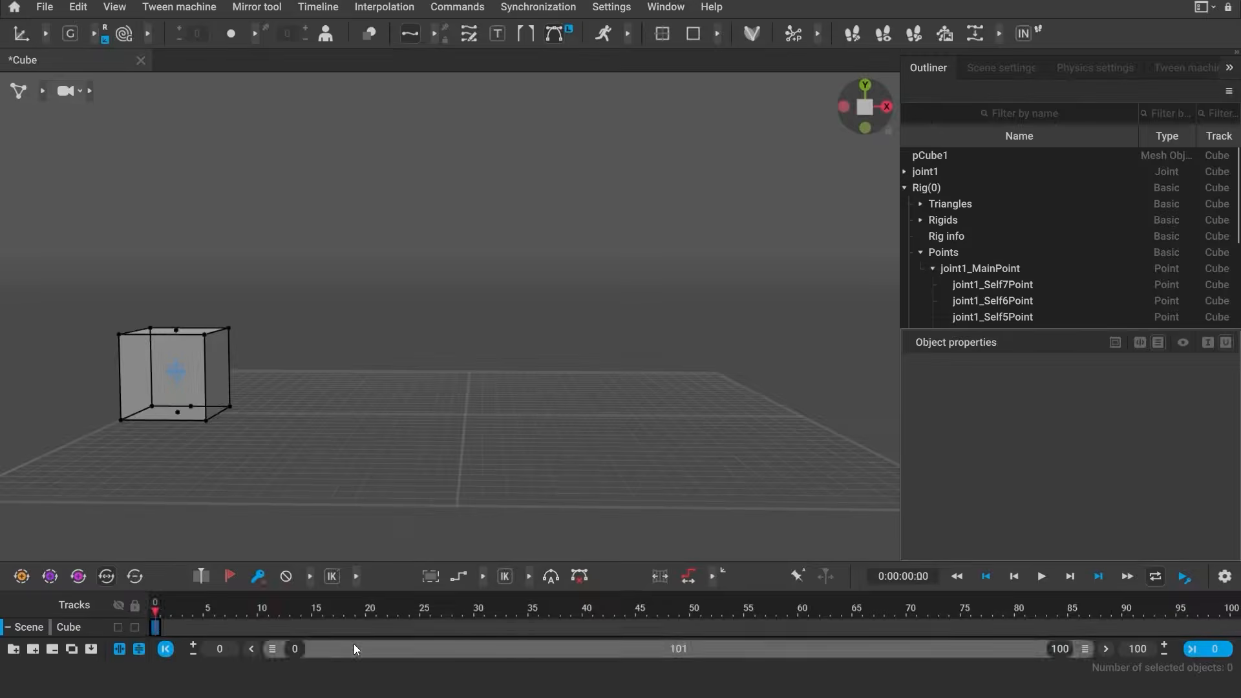
Step: Add a key at frame 20 and move the cube along the X axis to the right end of the grid
left_click(916, 562)
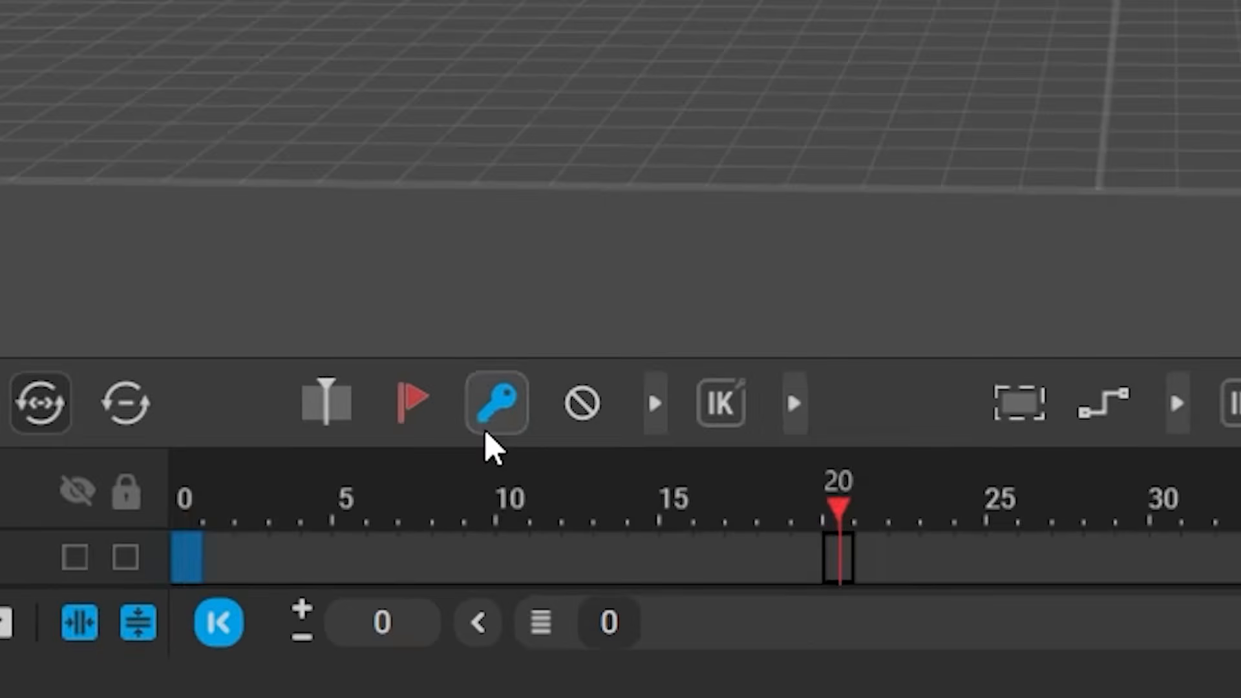
left_click(255, 583)
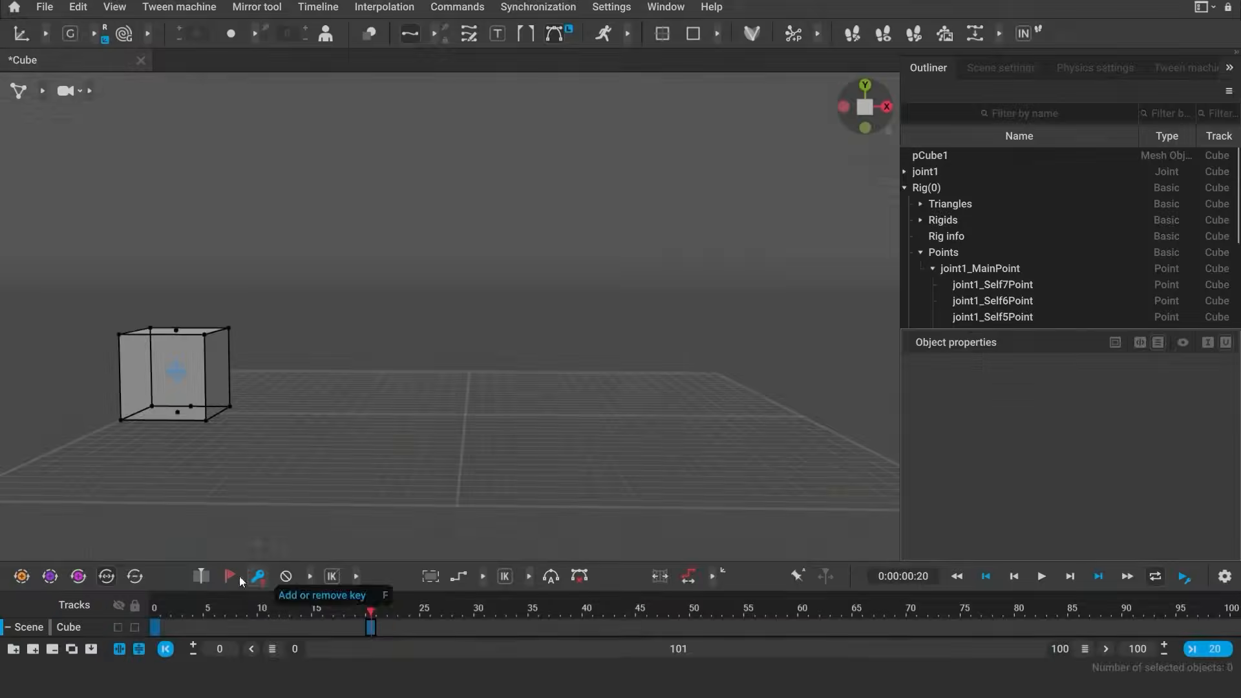
left_click_drag(99, 296, 890, 419)
left_click(773, 455)
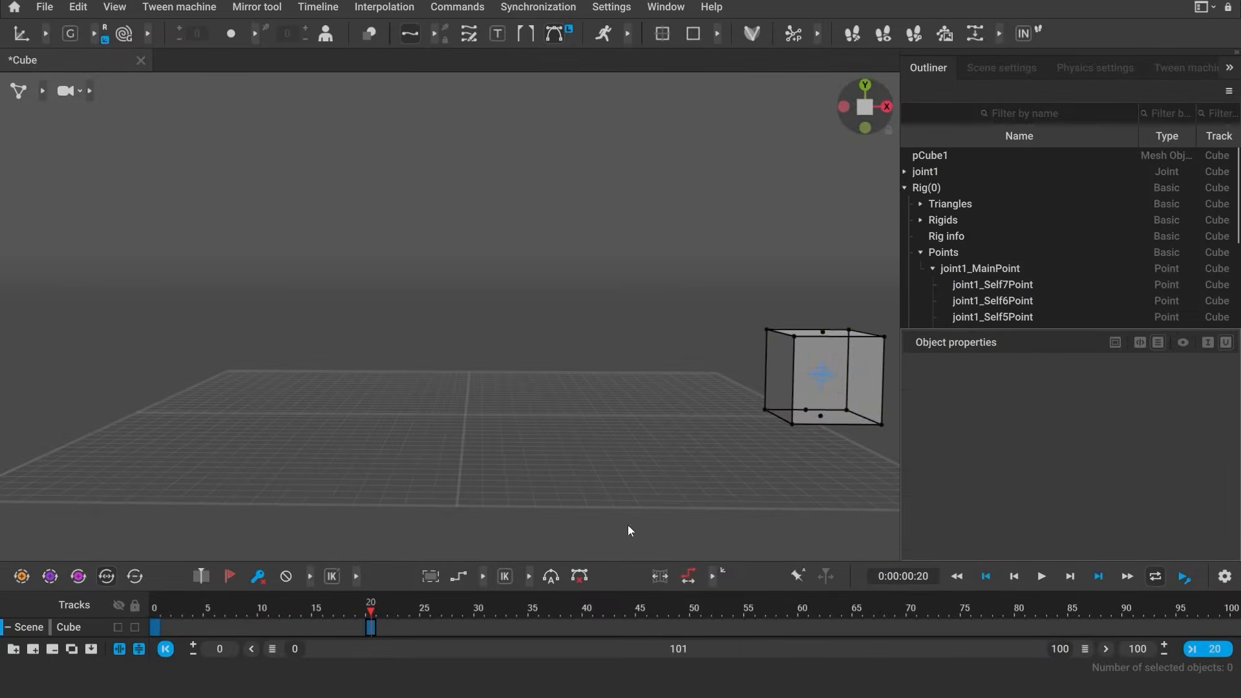
Step: Add a key at frame 10 and place the cube midway between its end positions, raised high above the grid
left_click(263, 623)
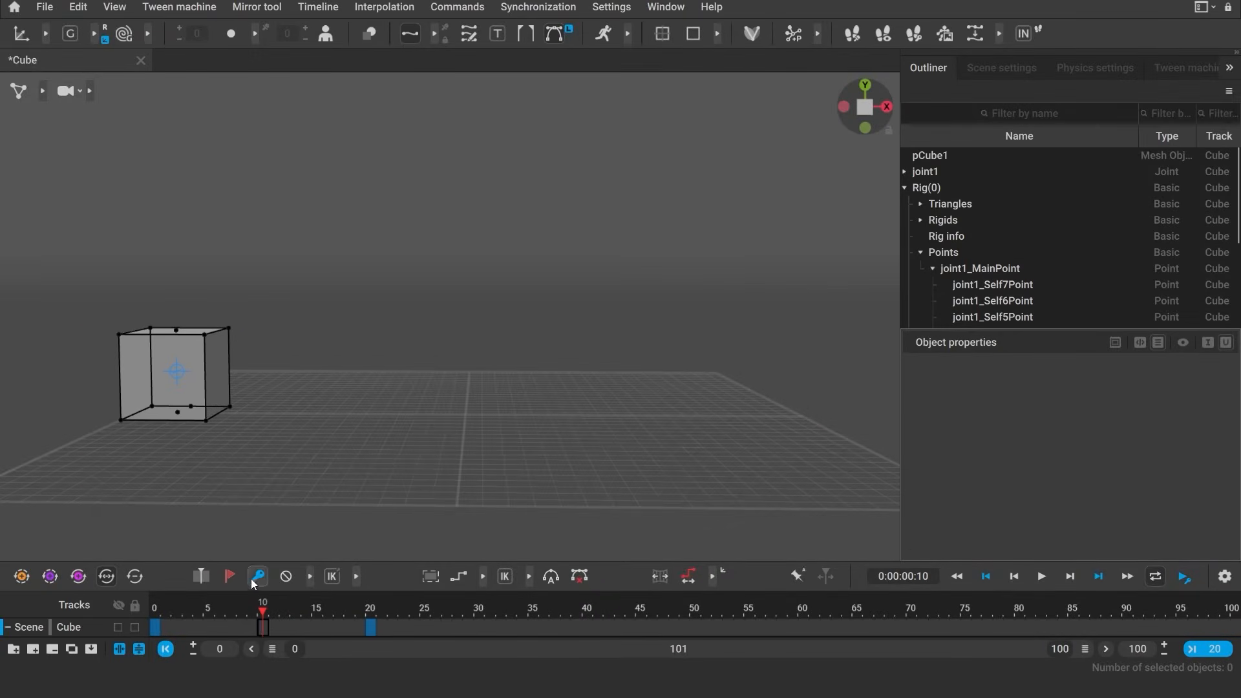
left_click_drag(122, 325, 532, 439)
left_click_drag(465, 372, 464, 203)
left_click(430, 322)
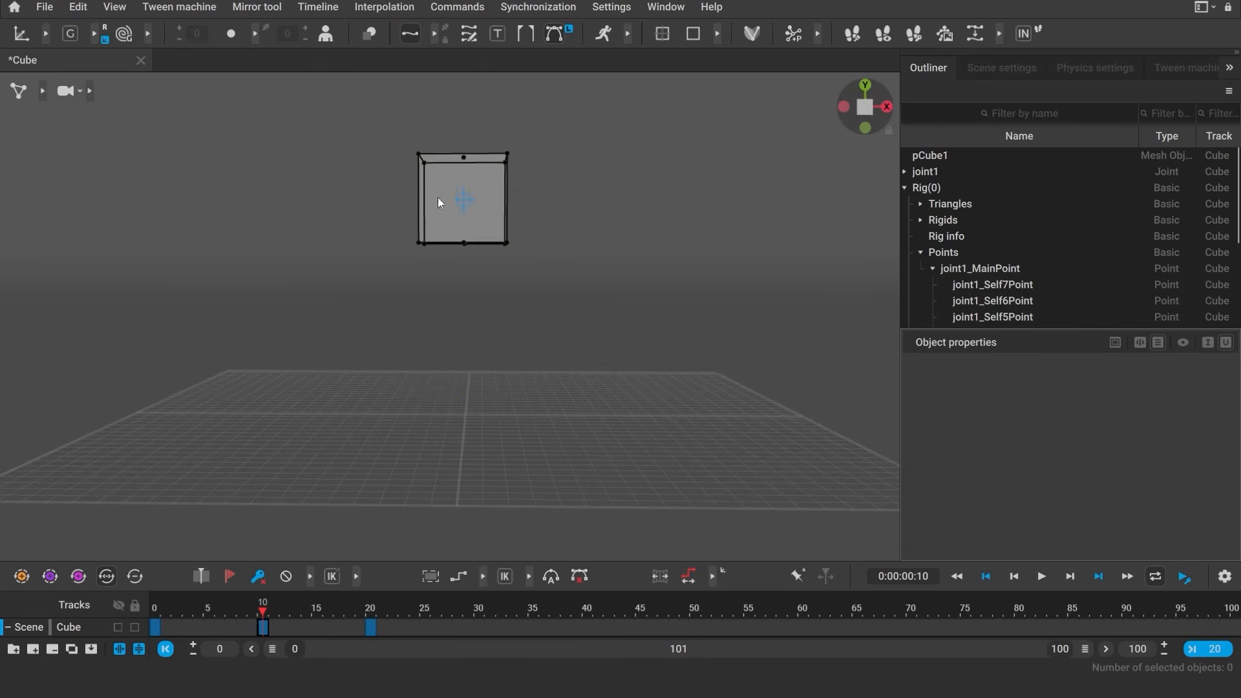
Step: Select the cube's center of mass and frames 0 to 20, and lock its trajectory display
left_click(465, 200)
left_click_drag(160, 626, 372, 637)
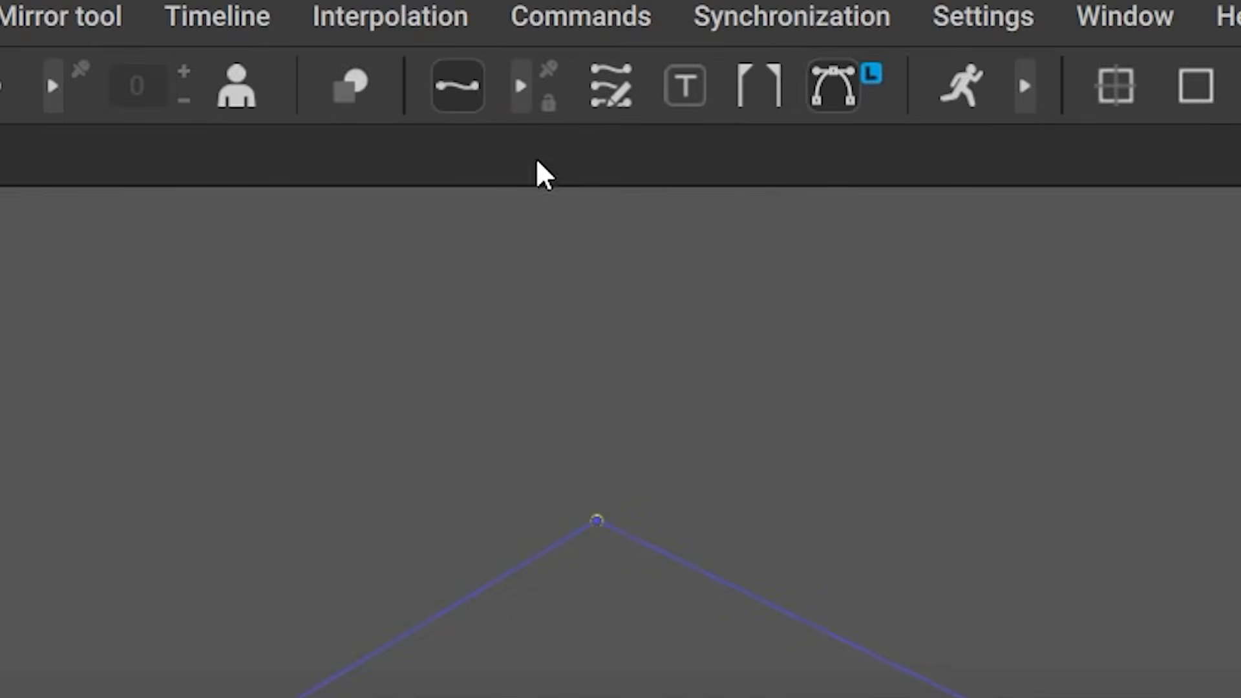
left_click(548, 107)
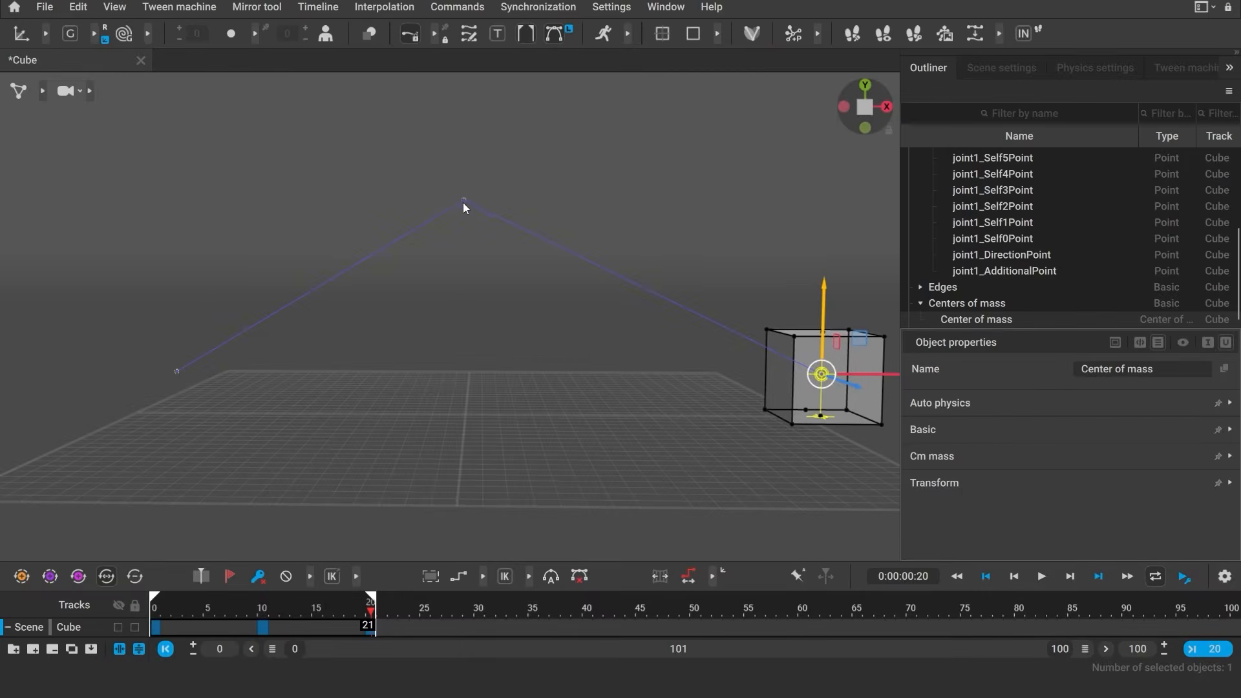
Step: Try removing the key at frame 10 and undo the removal
left_click_drag(371, 613, 263, 627)
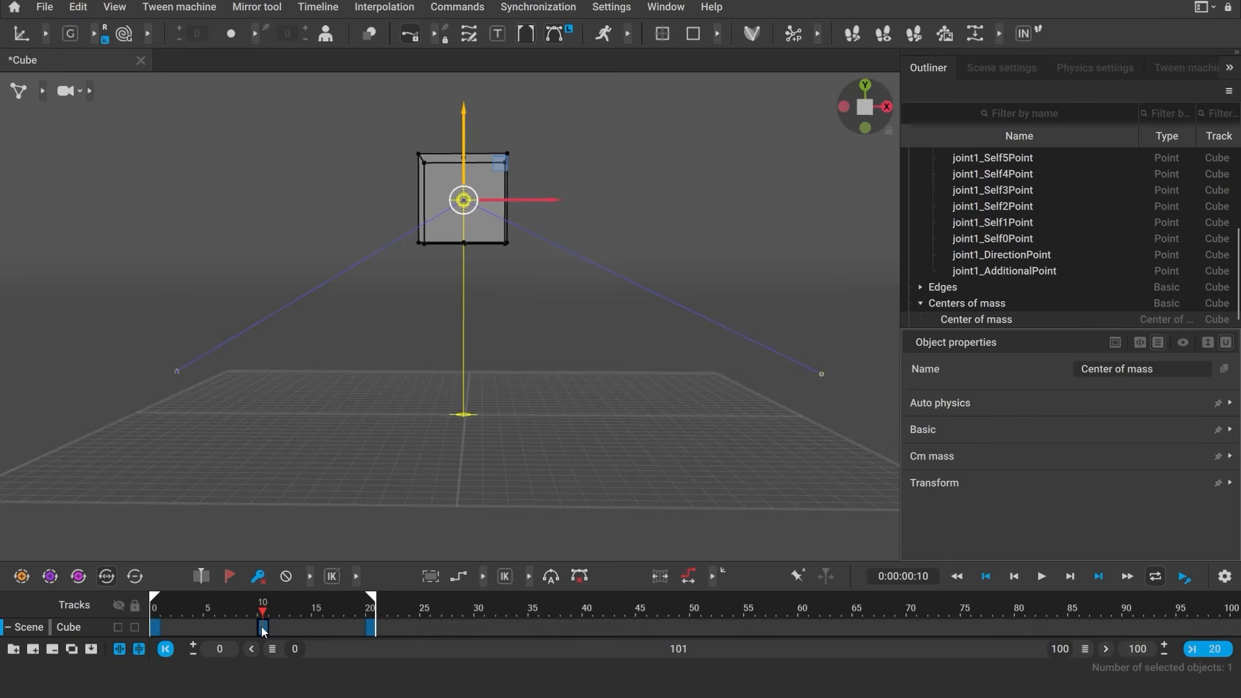
left_click(264, 585)
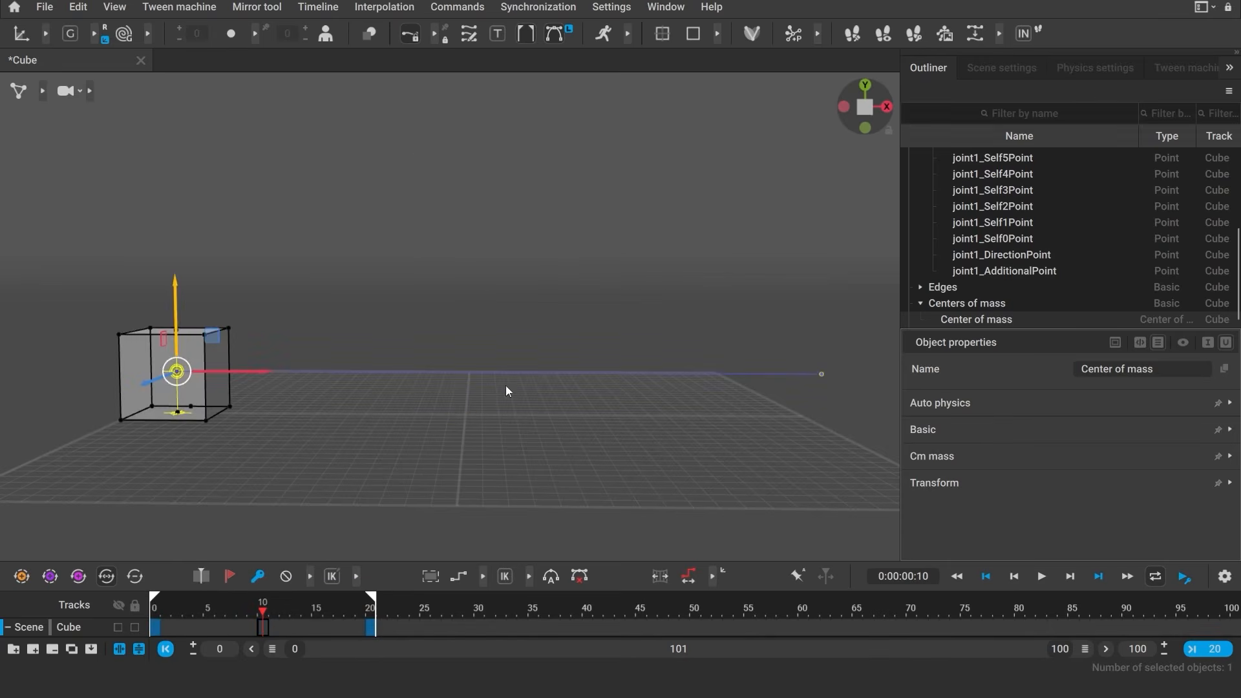
key("ctrl+z")
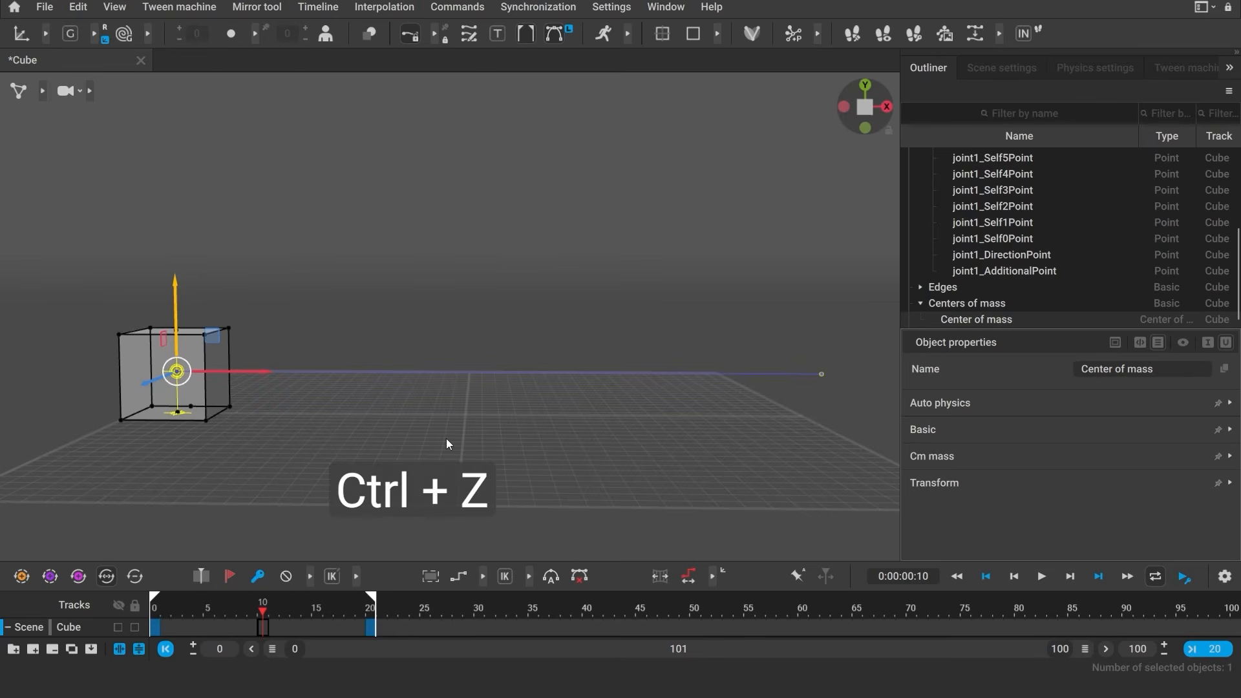
key("ctrl+z")
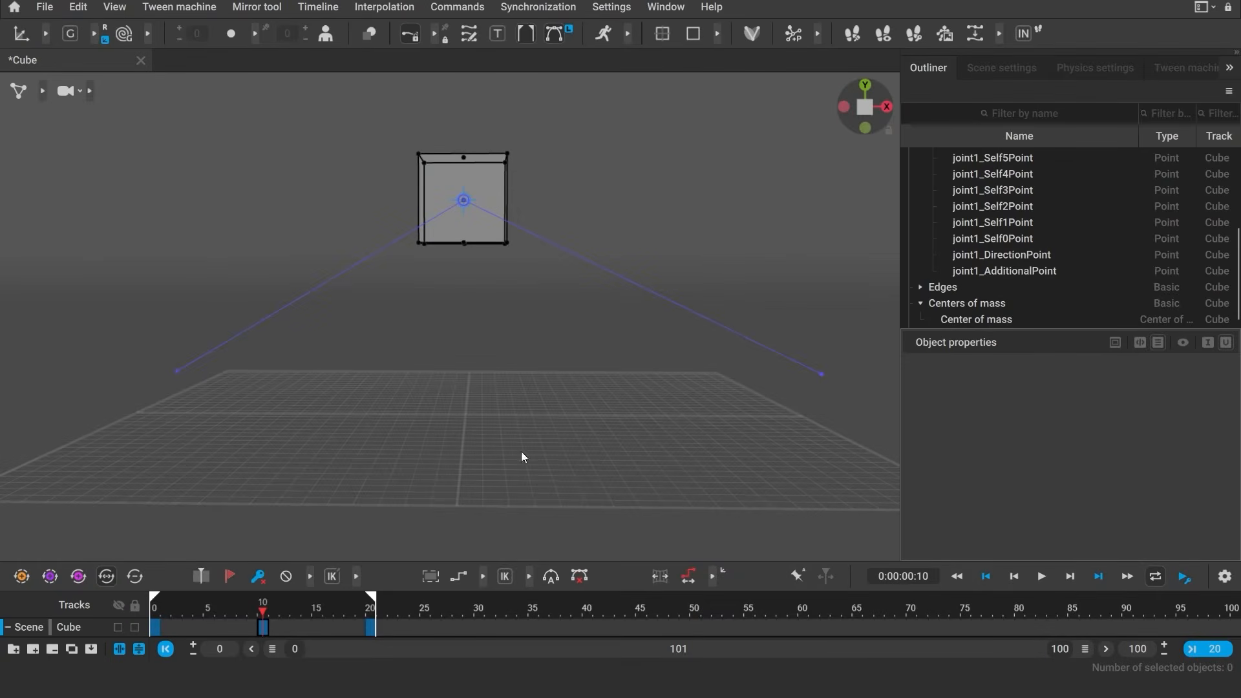
Step: Step through the frames between the keys at 0, 10 and 20 to examine the cube's position without interpolation
left_click(207, 623)
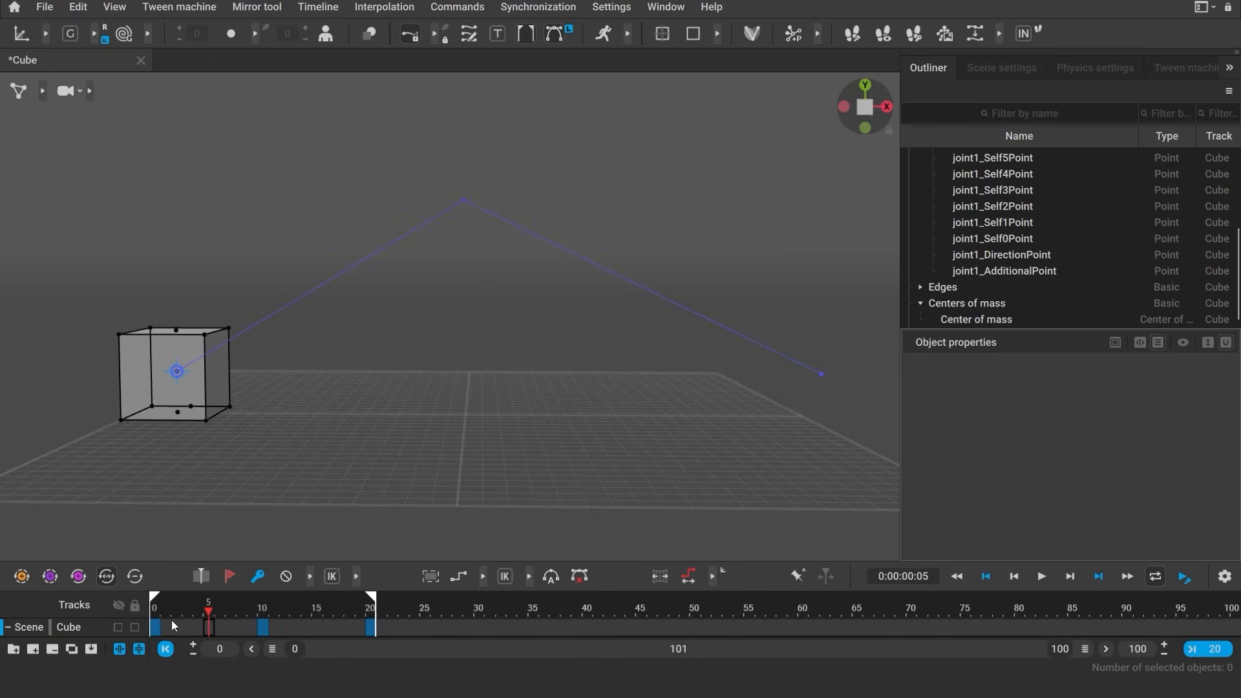
left_click(177, 624)
left_click(190, 624)
left_click(200, 626)
left_click(290, 629)
left_click(328, 626)
left_click(340, 627)
left_click(356, 633)
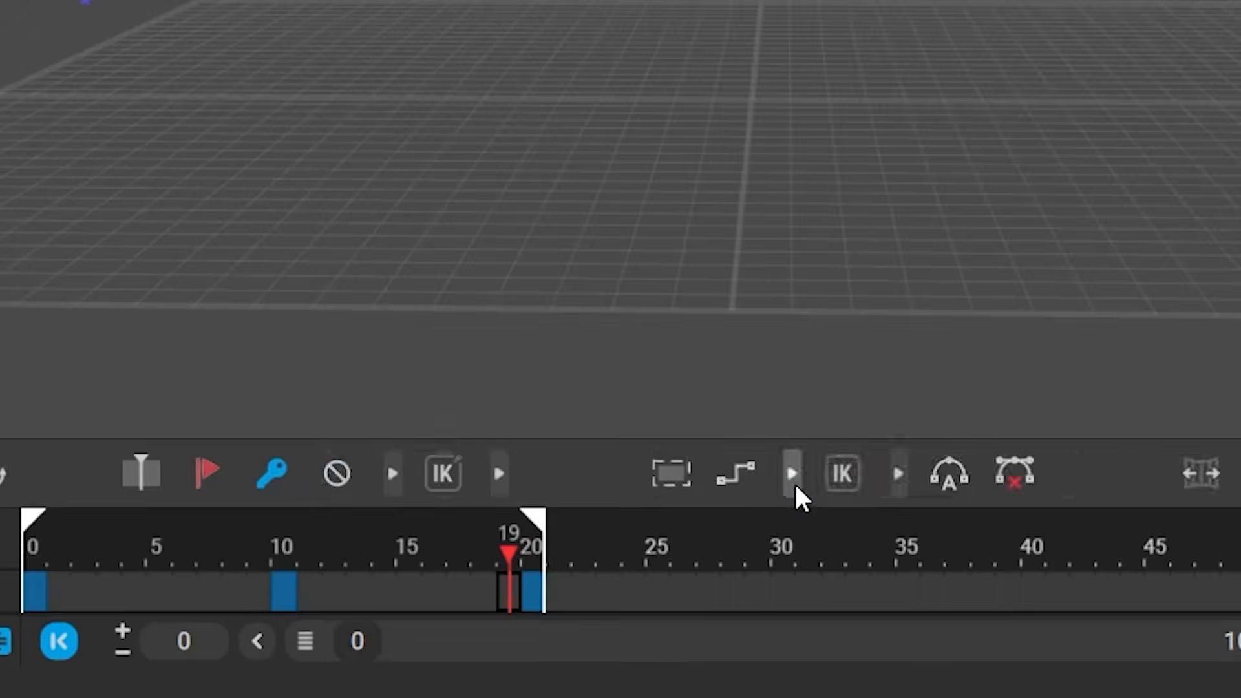
Step: Apply linear interpolation to the intervals between the keys and play back the animation with the timeline fitted to frames 0 to 20
left_click(793, 479)
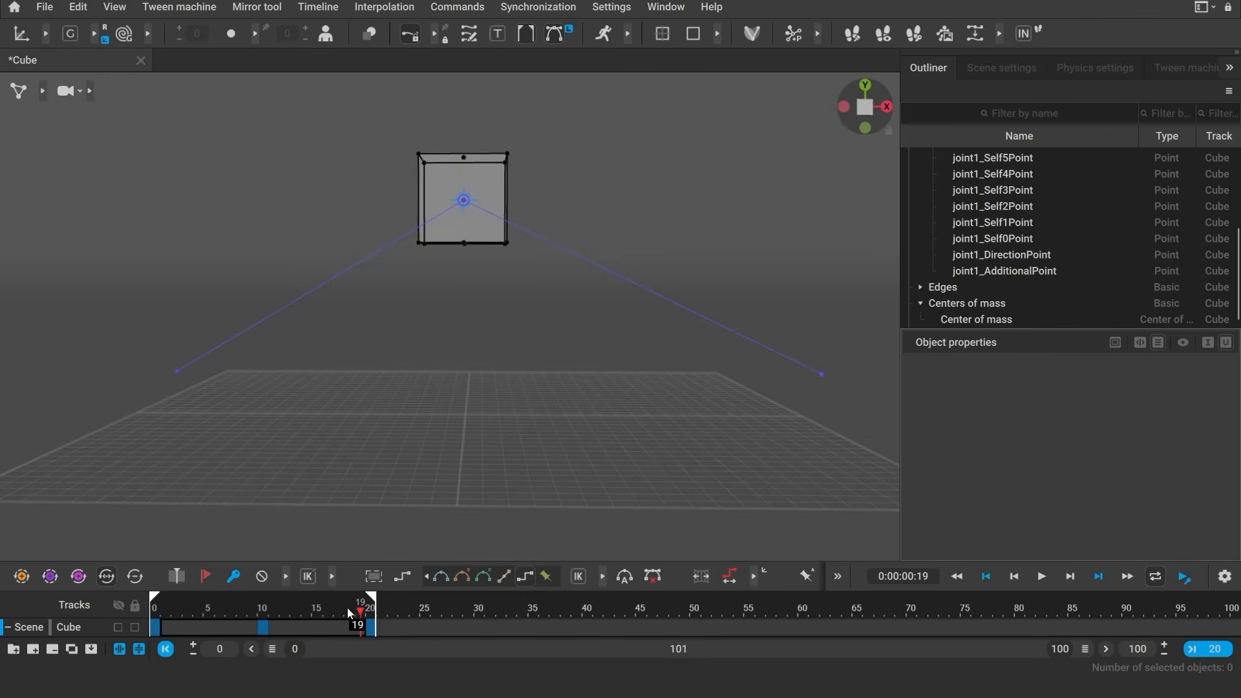
left_click(504, 577)
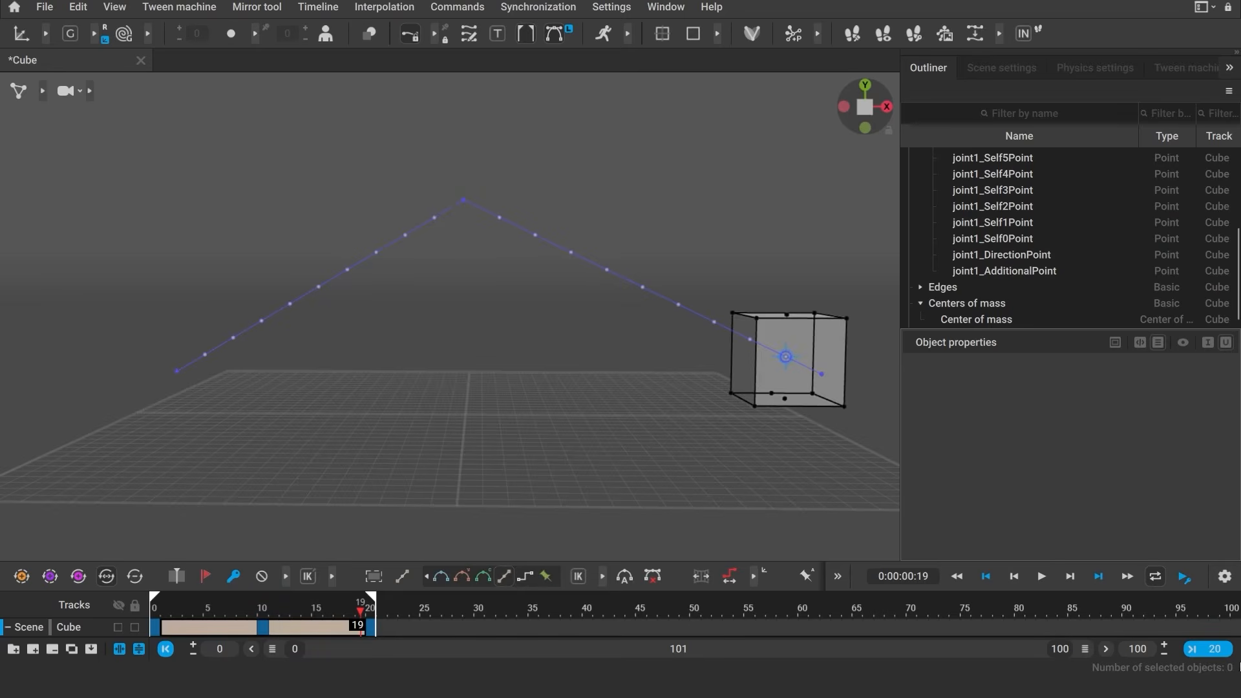
left_click(1219, 649)
left_click(1039, 579)
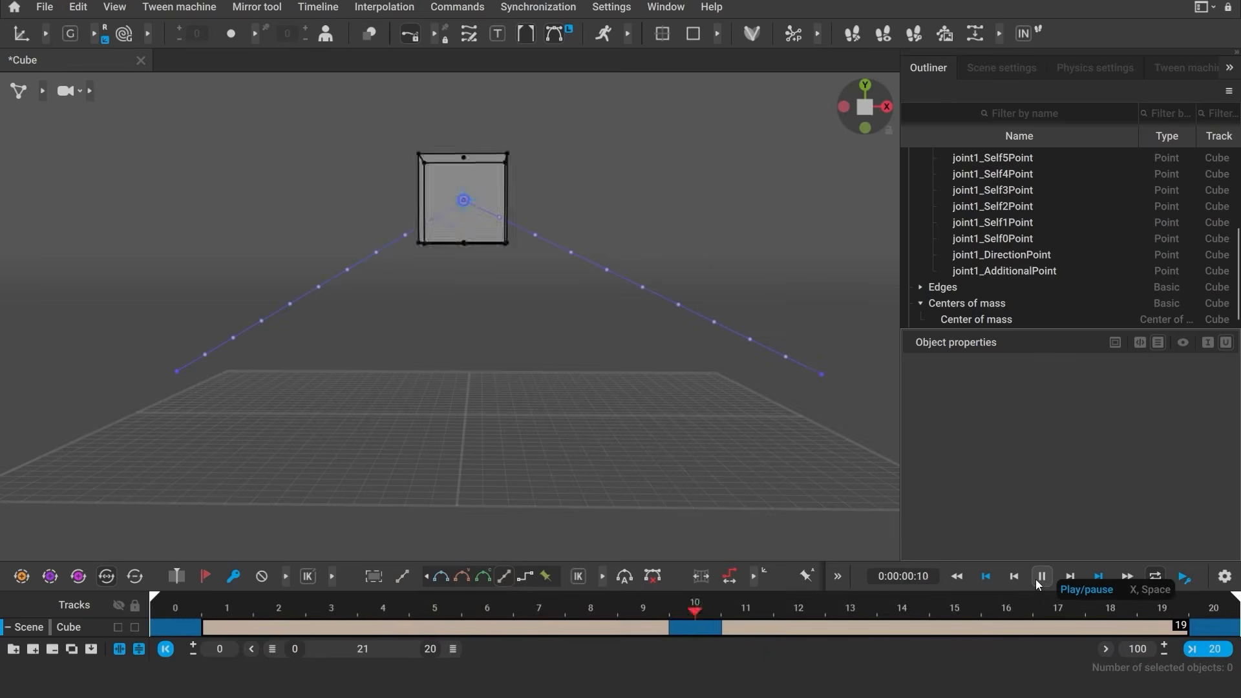
left_click(1040, 577)
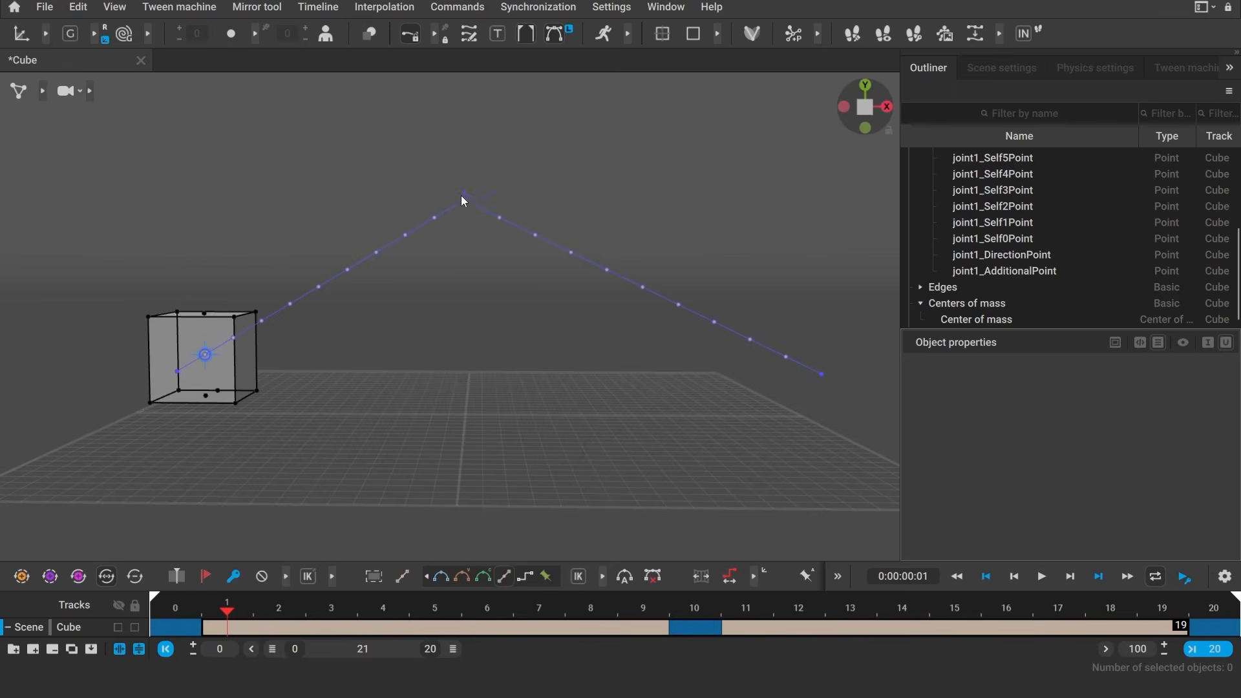
Step: Change the intervals between the keys to Bezier interpolation and play back the cube's motion
left_click(443, 577)
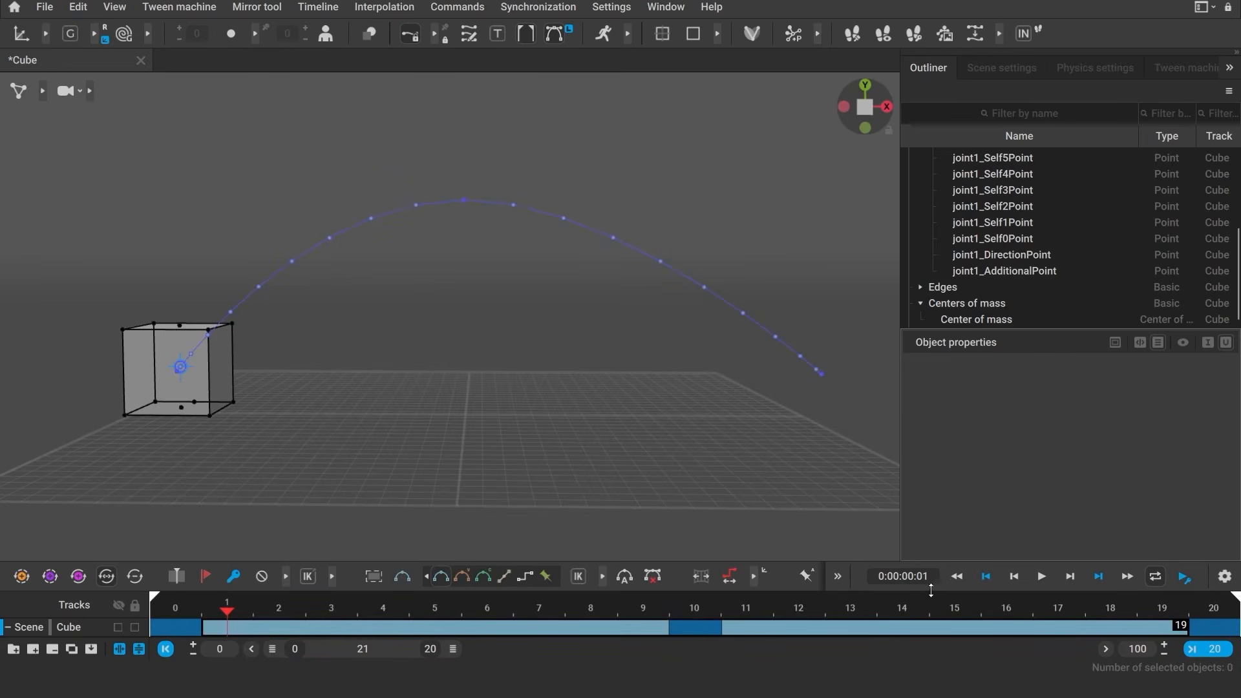
left_click(1041, 576)
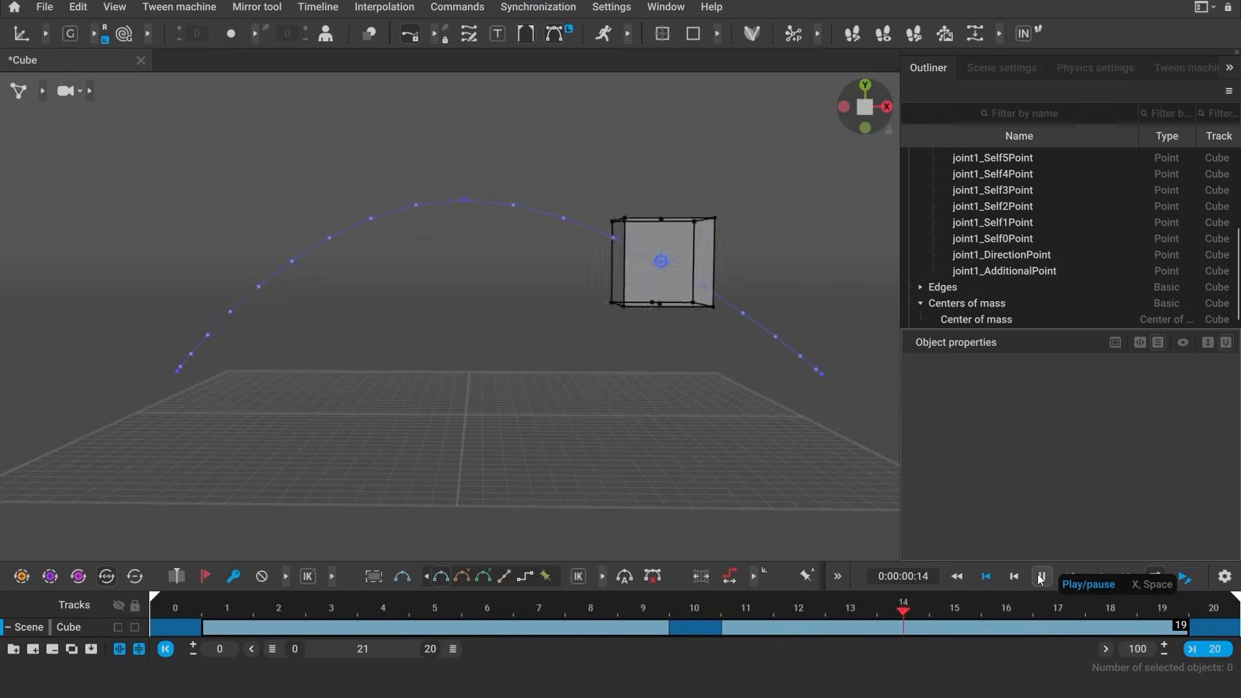
left_click(1041, 576)
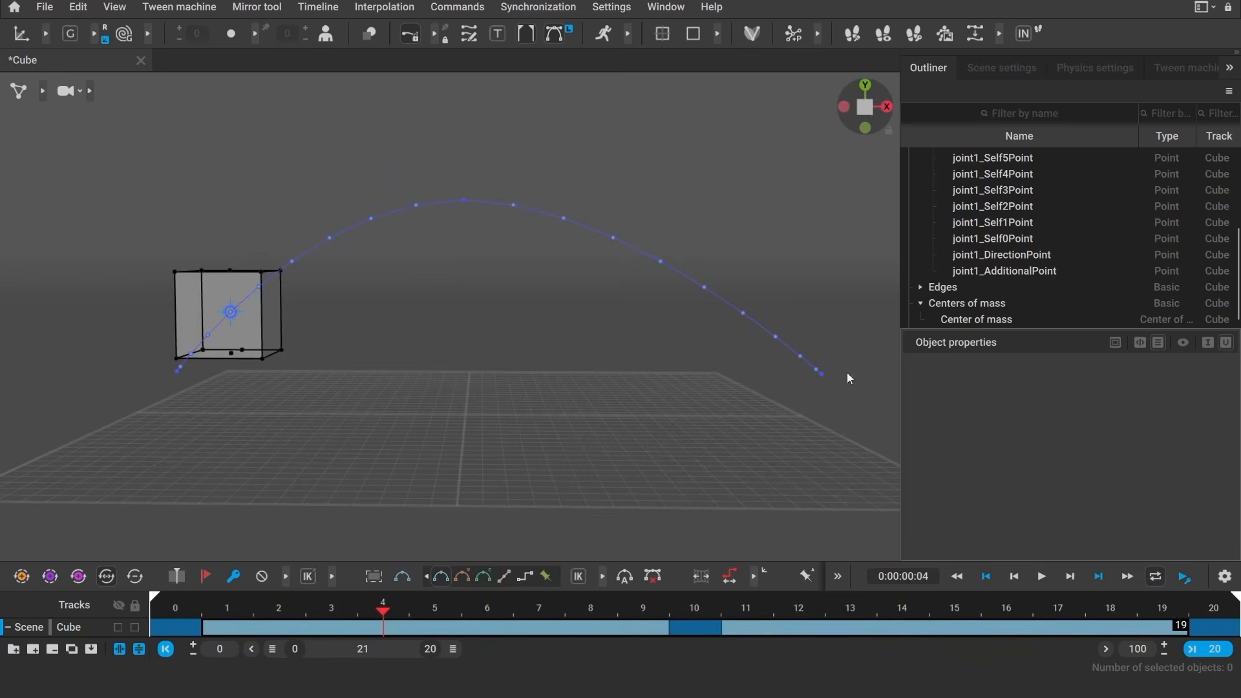
Step: Add a key at frame 9 and shift the cube's center of mass slightly right and up toward the arc's peak
left_click_drag(190, 608, 643, 626)
left_click(230, 578)
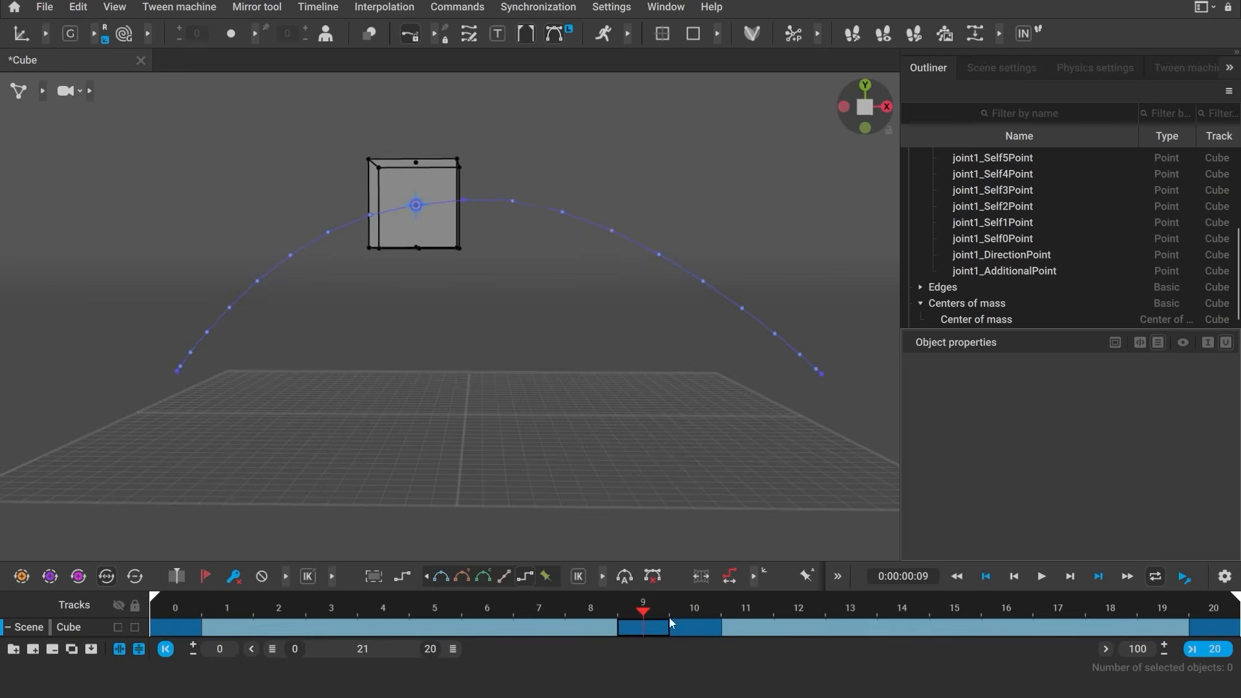
mouse_move(417, 205)
left_mouse_down()
mouse_move(410, 144)
mouse_move(488, 181)
mouse_move(528, 243)
mouse_move(435, 277)
mouse_move(420, 144)
mouse_move(434, 199)
left_mouse_up()
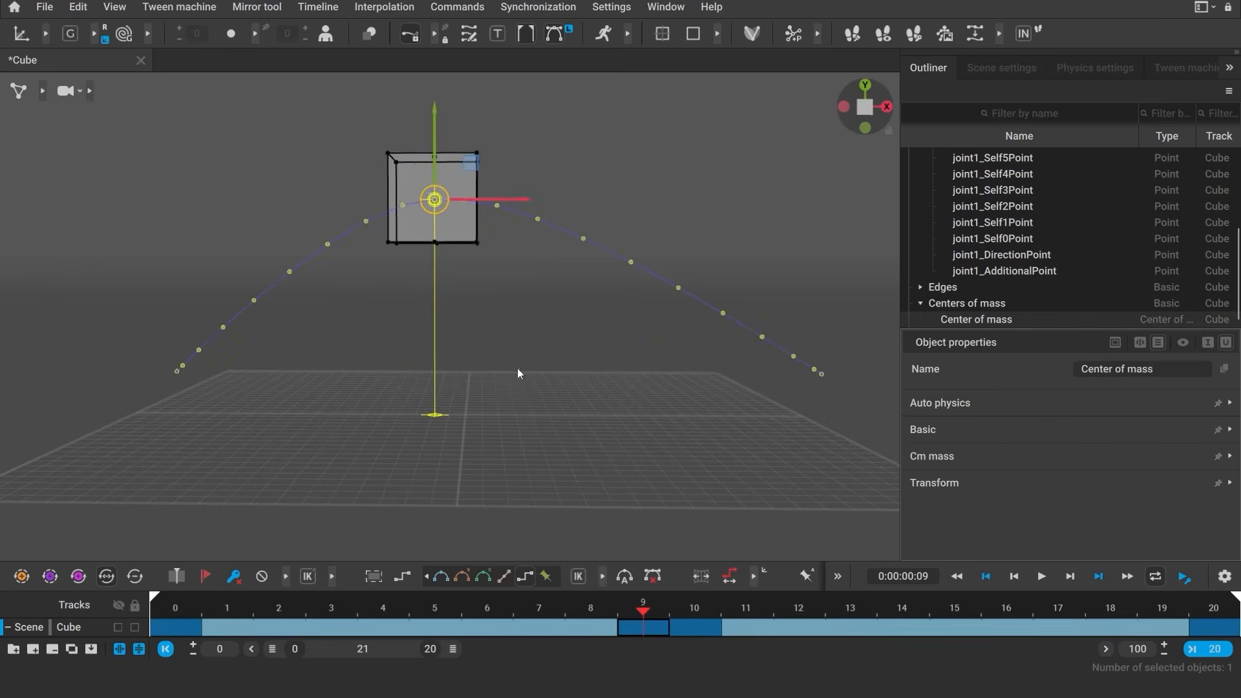
Step: Add a key at frame 8 and raise the cube's center of mass slightly at frame 9
left_click(589, 624)
key("f")
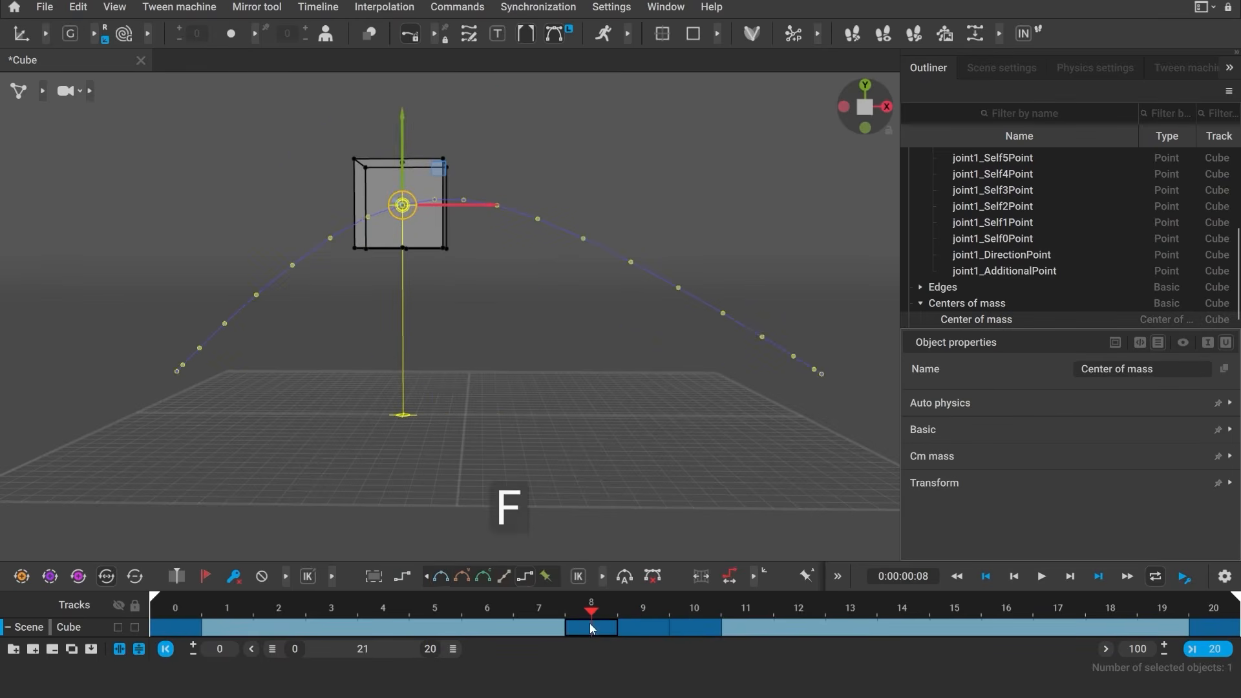
left_click(624, 612)
mouse_move(434, 199)
left_mouse_down()
mouse_move(433, 128)
mouse_move(428, 303)
mouse_move(431, 198)
left_mouse_up()
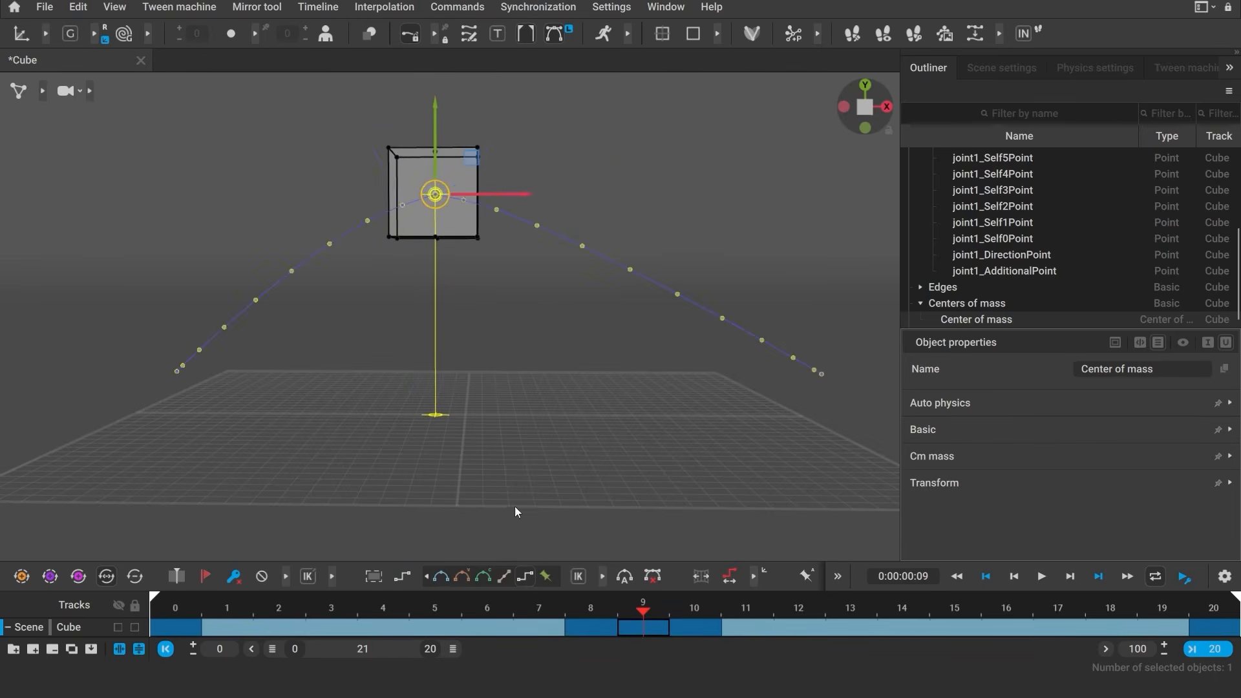
Step: Add keys at frames 7 and 11 and move the cube's center of mass at frame 9 farther up and slightly left
left_click(545, 626)
key("f")
left_click(731, 626)
key("f")
left_click(643, 626)
mouse_move(434, 198)
left_mouse_down()
mouse_move(431, 270)
mouse_move(504, 281)
mouse_move(588, 155)
mouse_move(598, 363)
mouse_move(324, 299)
mouse_move(416, 189)
left_mouse_up()
left_click_drag(426, 192, 427, 186)
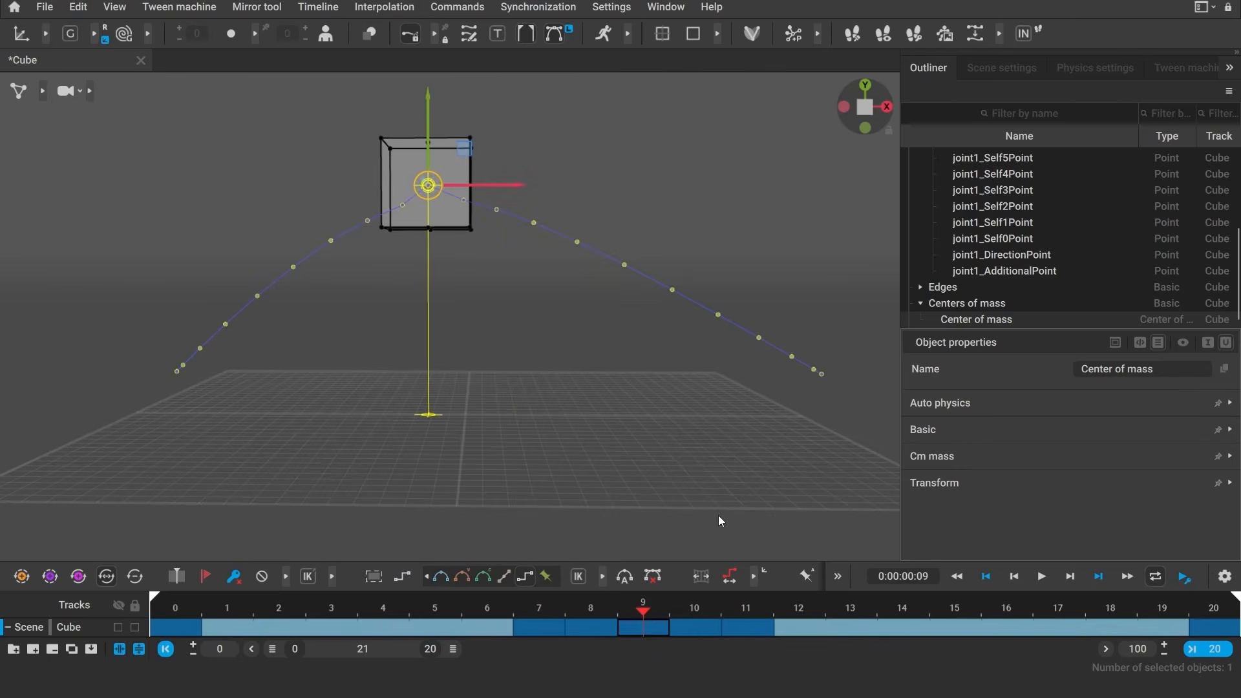
left_click(674, 475)
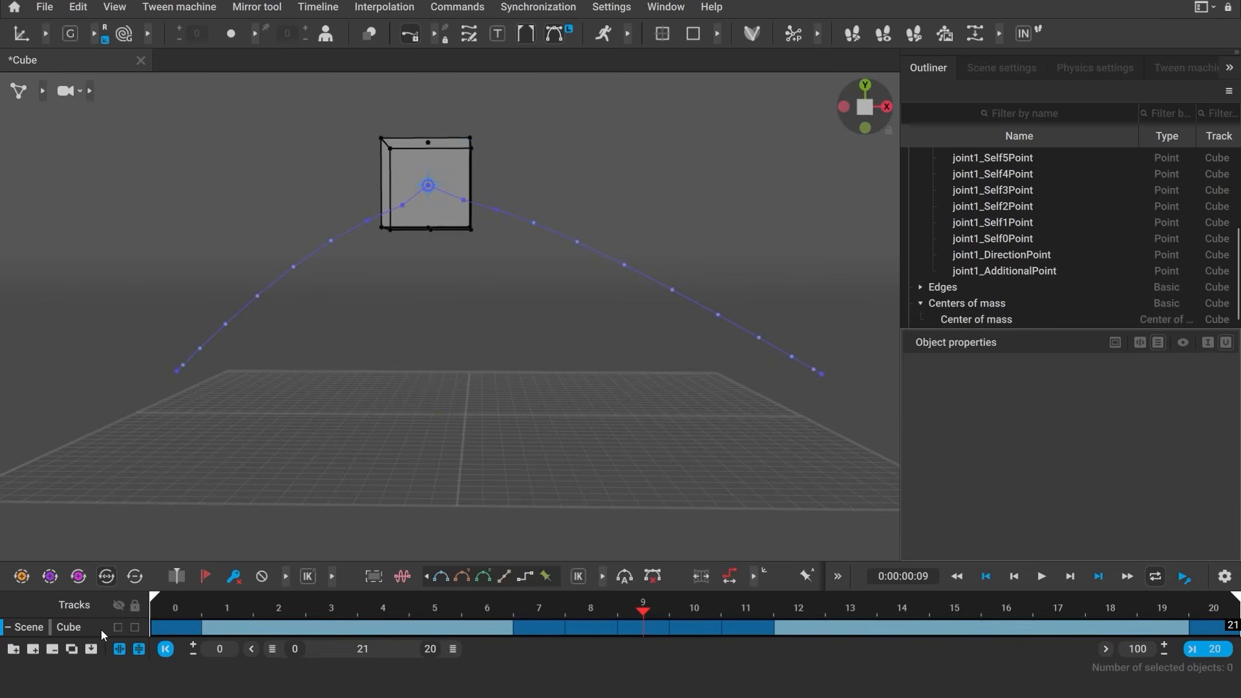
Step: Key every frame from 0 to 20 and offset the cube's center of mass unevenly on the frames in between to make a jagged trajectory
key("alt+f")
left_click_drag(175, 610, 244, 623)
left_click(184, 331)
mouse_move(186, 338)
left_mouse_down()
mouse_move(200, 347)
mouse_move(361, 225)
mouse_move(508, 190)
mouse_move(596, 267)
mouse_move(713, 315)
mouse_move(752, 342)
mouse_move(768, 380)
mouse_move(799, 389)
left_mouse_up()
key("Right")
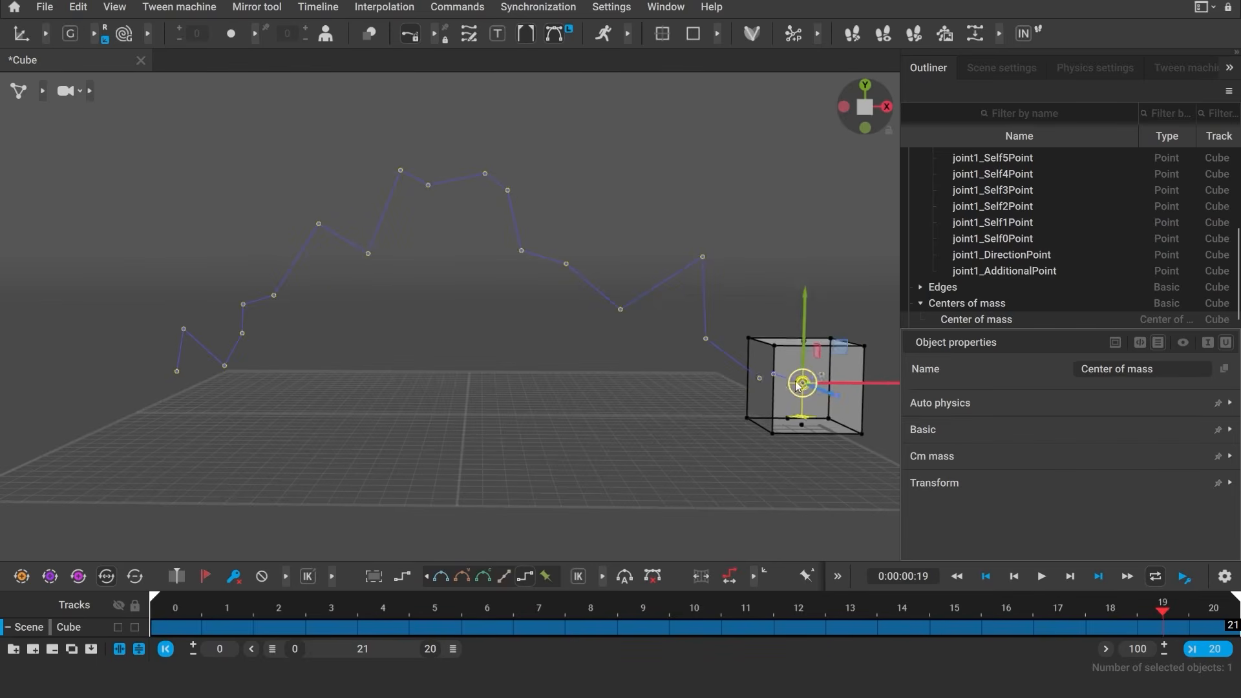
Step: Deselect the center of mass and play back the cube's jagged motion over frames 0 to 20
left_click(854, 453)
left_click(1040, 577)
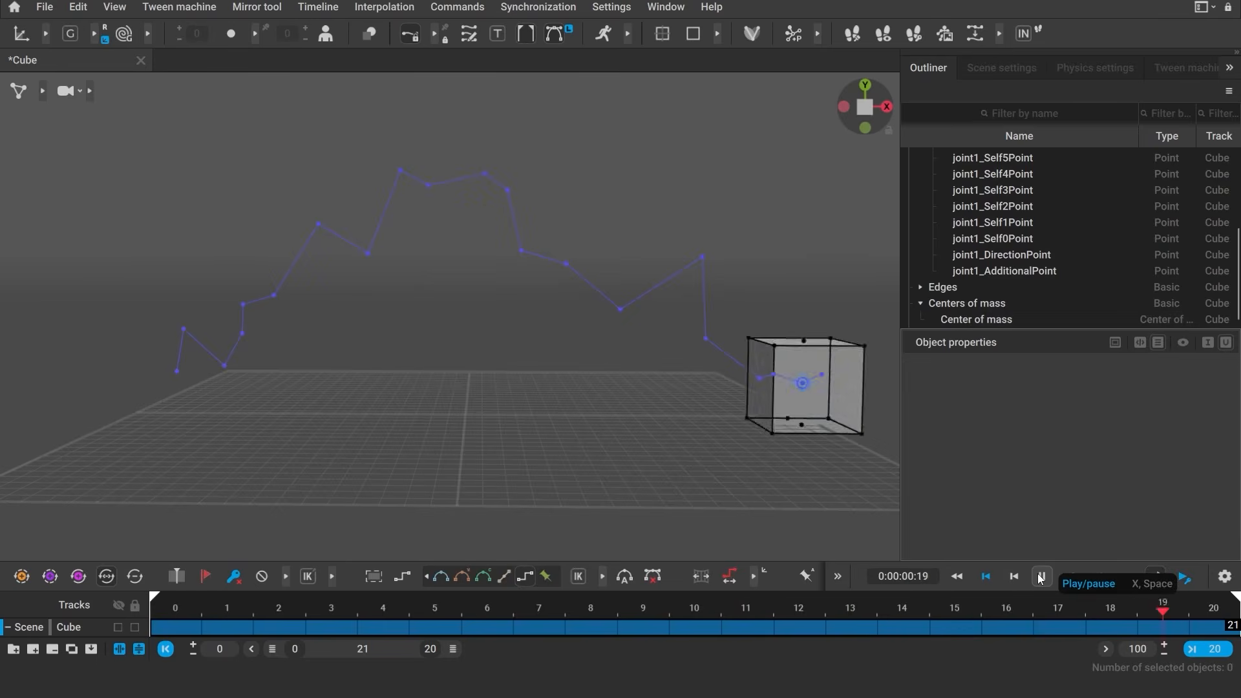
Step: Stop playback, remove the cube's keys at frames 1–8 and 10–19, and play back the simplified motion
left_click(1040, 578)
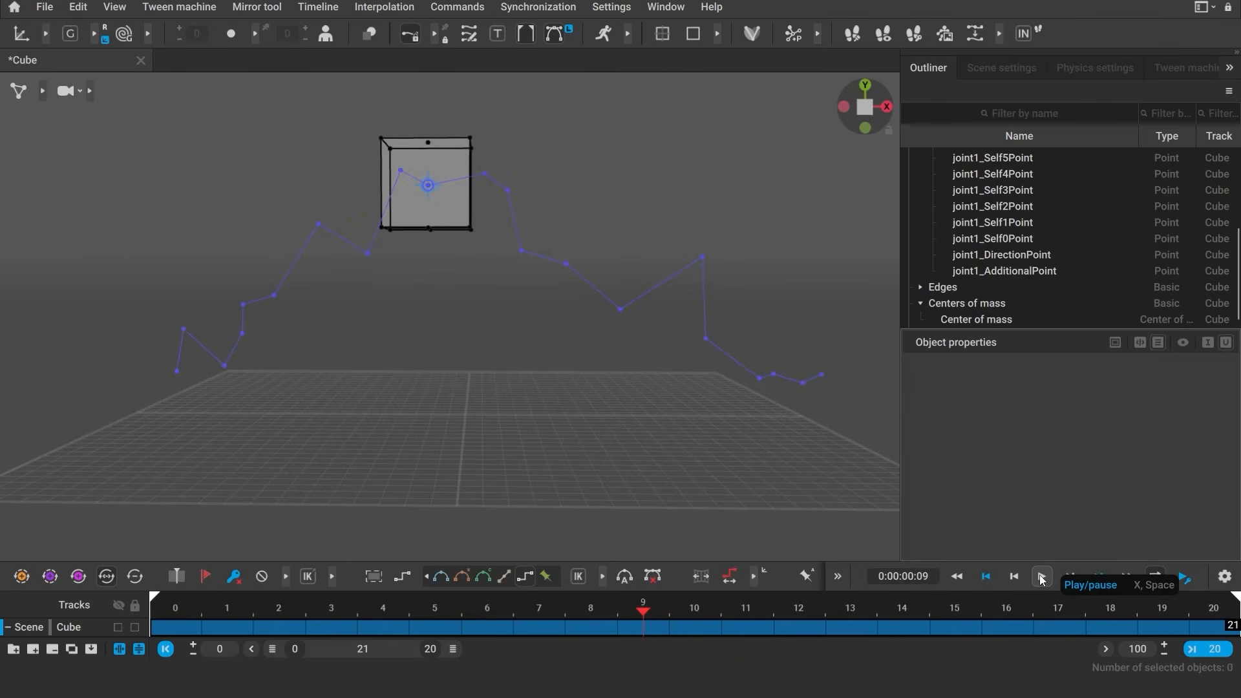
left_click_drag(228, 627, 580, 635)
key("alt+f")
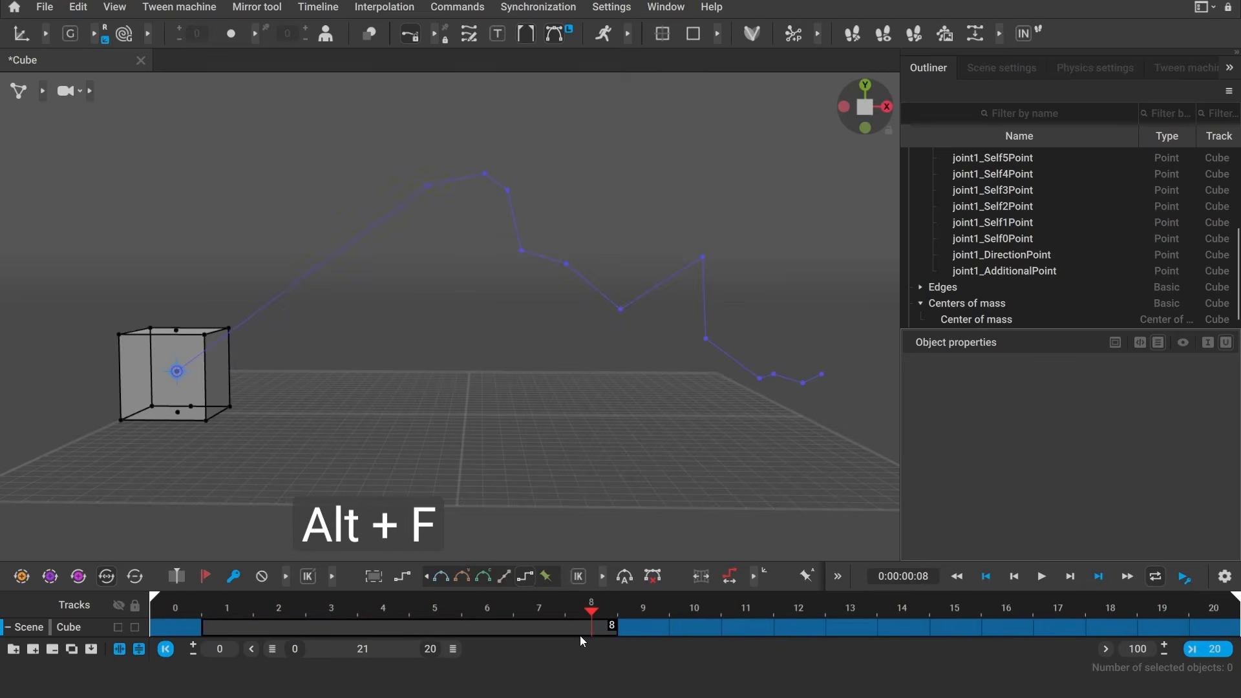
left_click_drag(706, 624, 1148, 627)
key("alt+f")
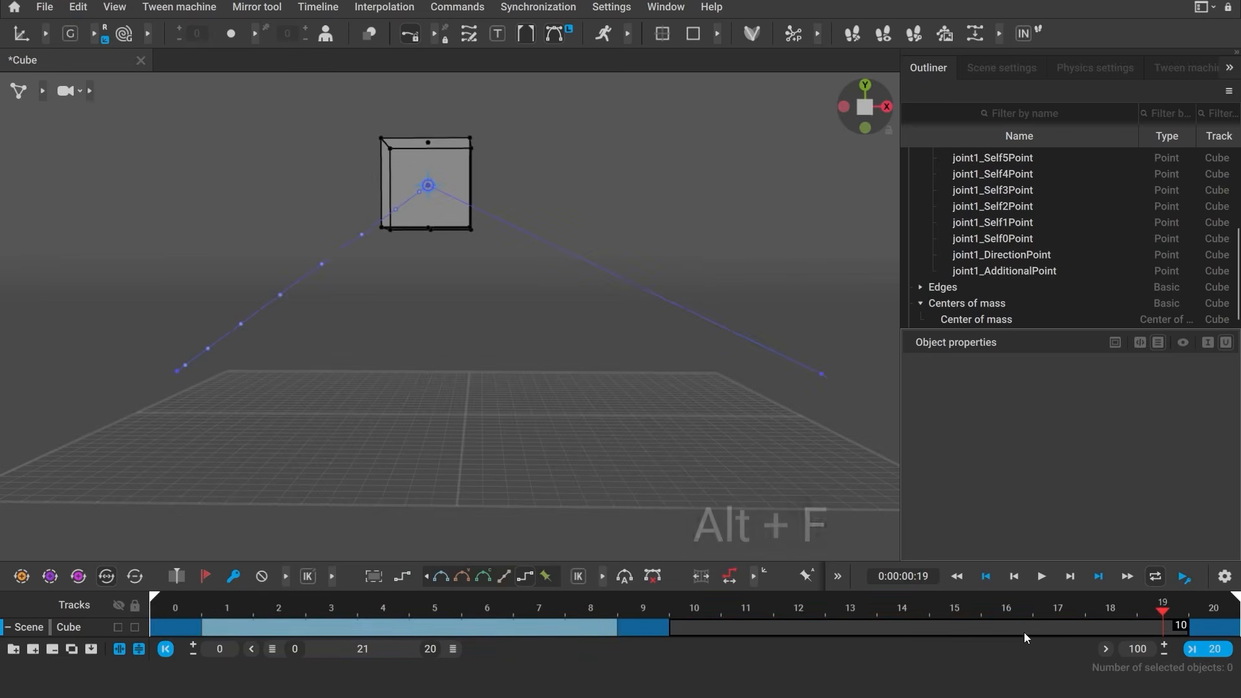
left_click(1042, 582)
left_click(1043, 582)
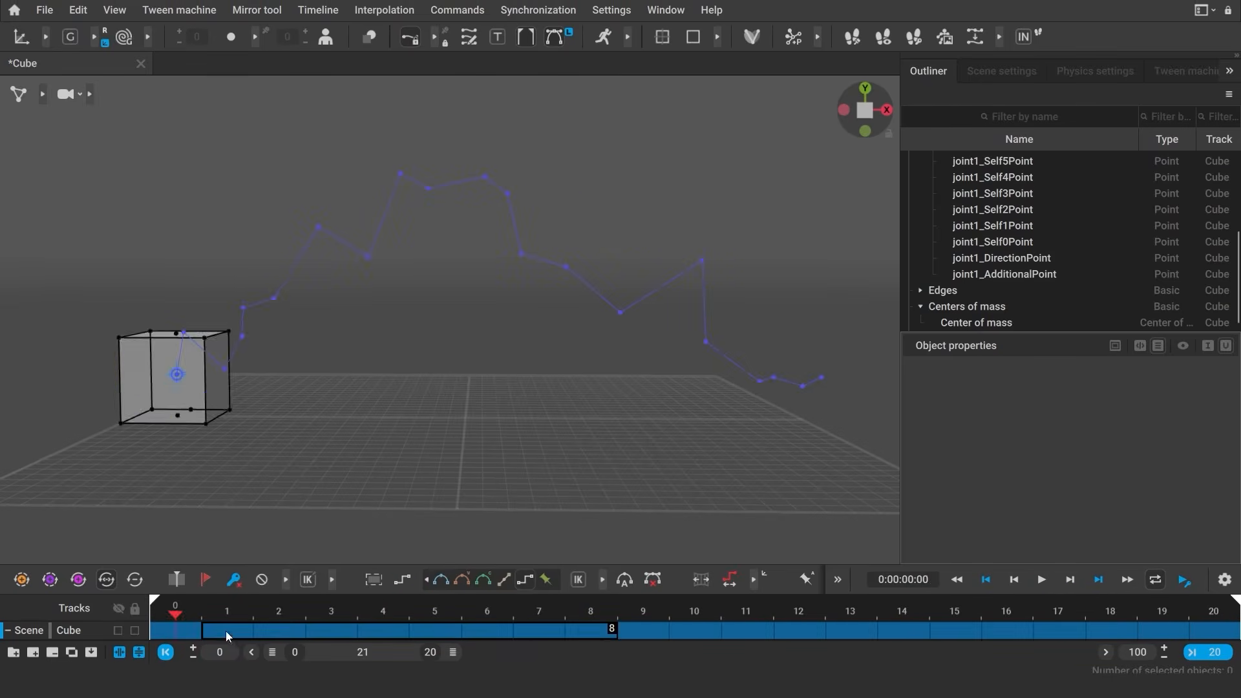
Step: Remove the cube's keys at frames 1–4, 6–13 and 15–19, apply Bezier interpolation to these intervals, and play the result
left_click_drag(227, 632, 368, 631)
key("Delete")
key("b")
left_click_drag(477, 635, 830, 634)
key("Delete")
key("b")
left_click_drag(944, 633, 1150, 626)
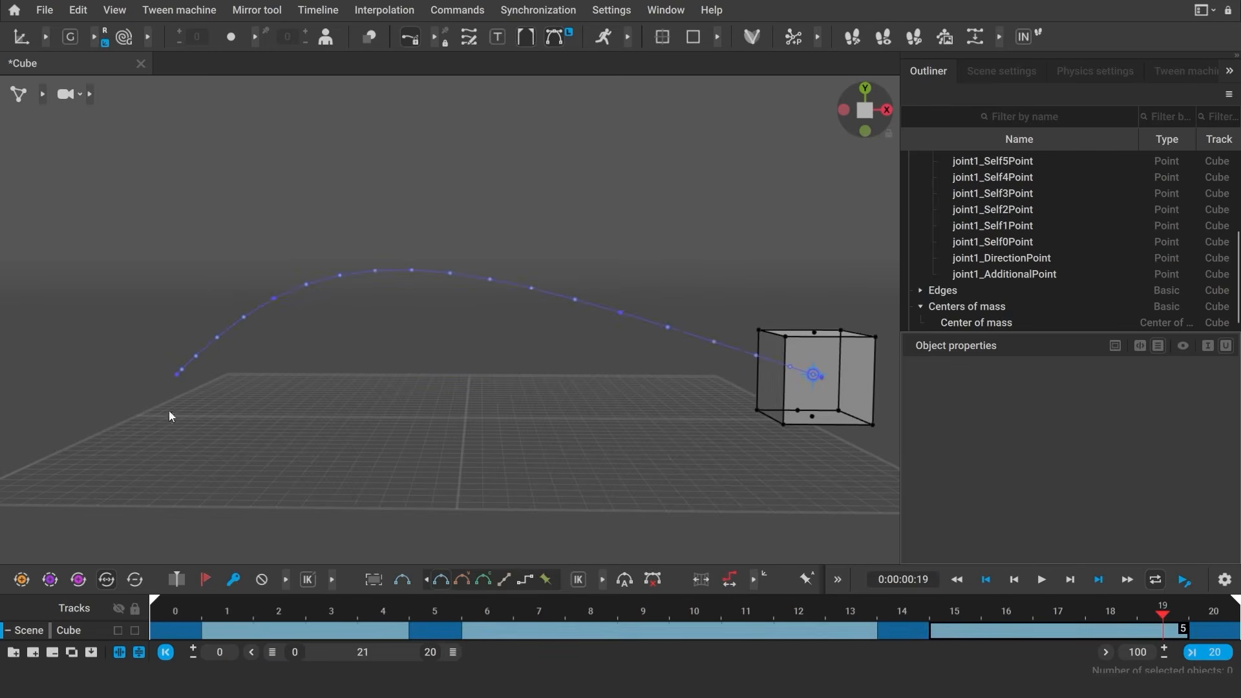
left_click(1039, 584)
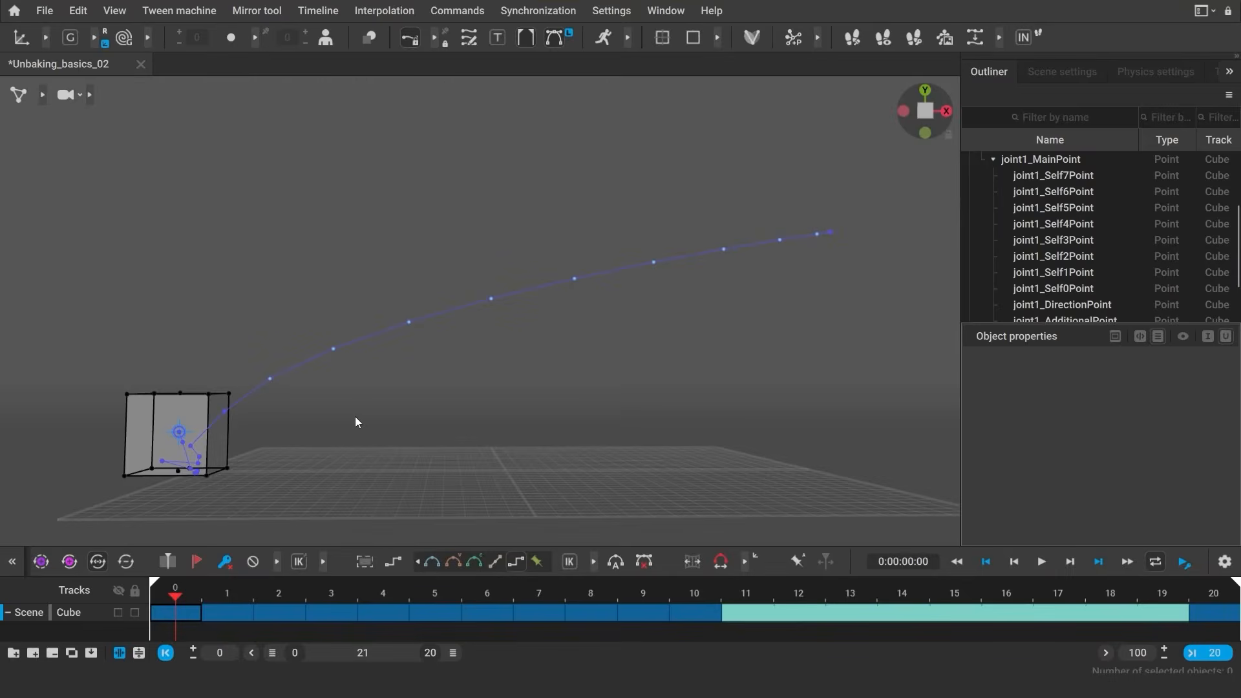
Step: Scrub the Unbaking_basics_02 cube animation from frame 0 to 10 and on to frame 19
left_click_drag(176, 595, 698, 592)
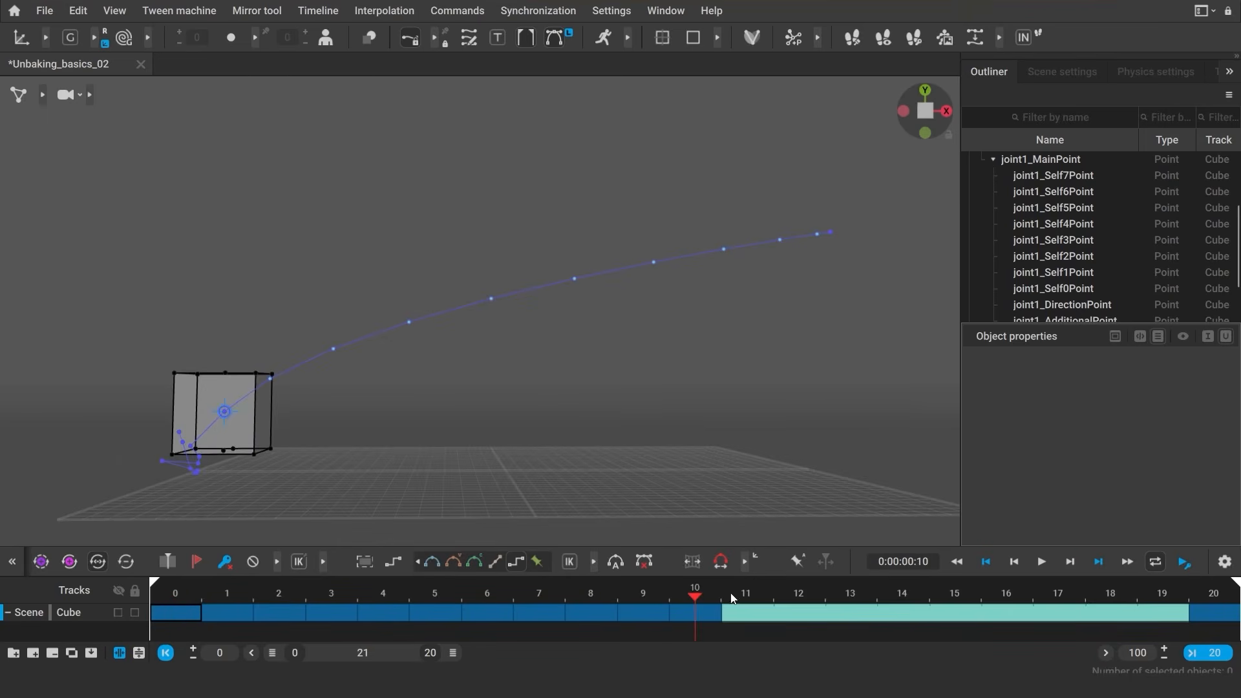
left_click_drag(711, 604, 1184, 604)
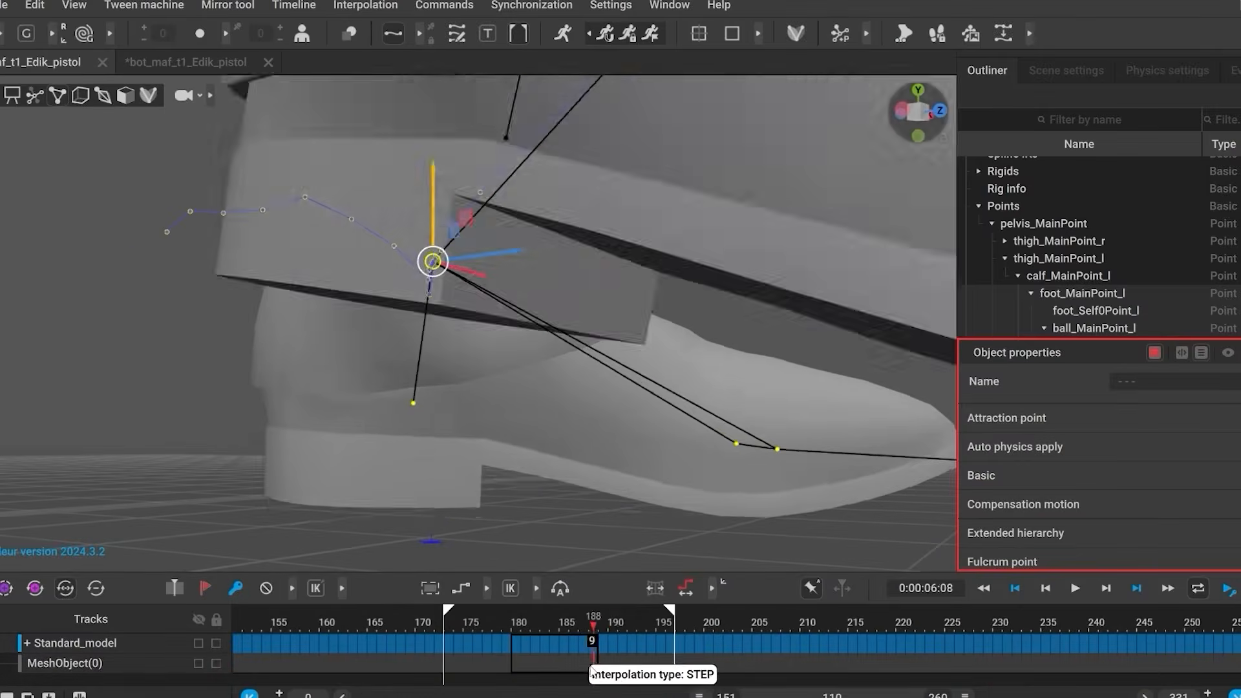
Step: Examine the mocap character's left foot motion around frames 180 to 190 and play it back
left_click_drag(591, 669, 615, 663)
mouse_move(542, 622)
left_mouse_down()
mouse_move(490, 622)
mouse_move(520, 622)
left_mouse_up()
left_click(579, 508)
key("space")
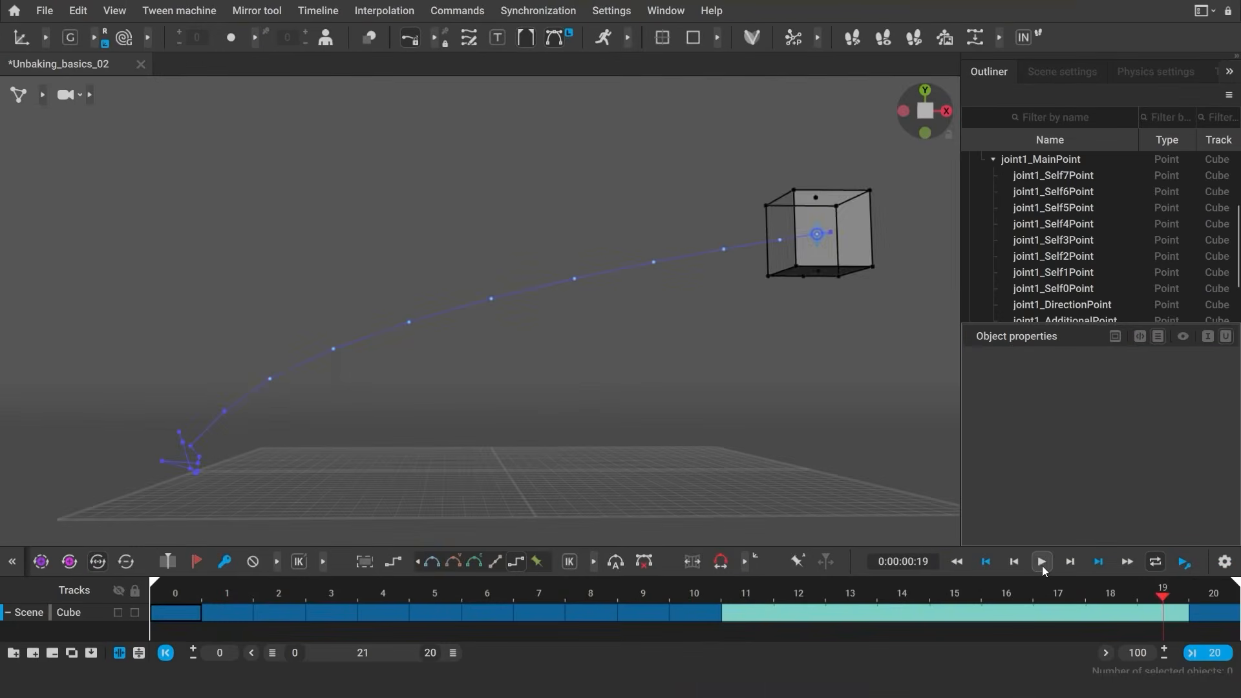
Step: Play back the Unbaking_basics_02 cube animation and compare its poses at frames 0 and 10
left_click(1042, 563)
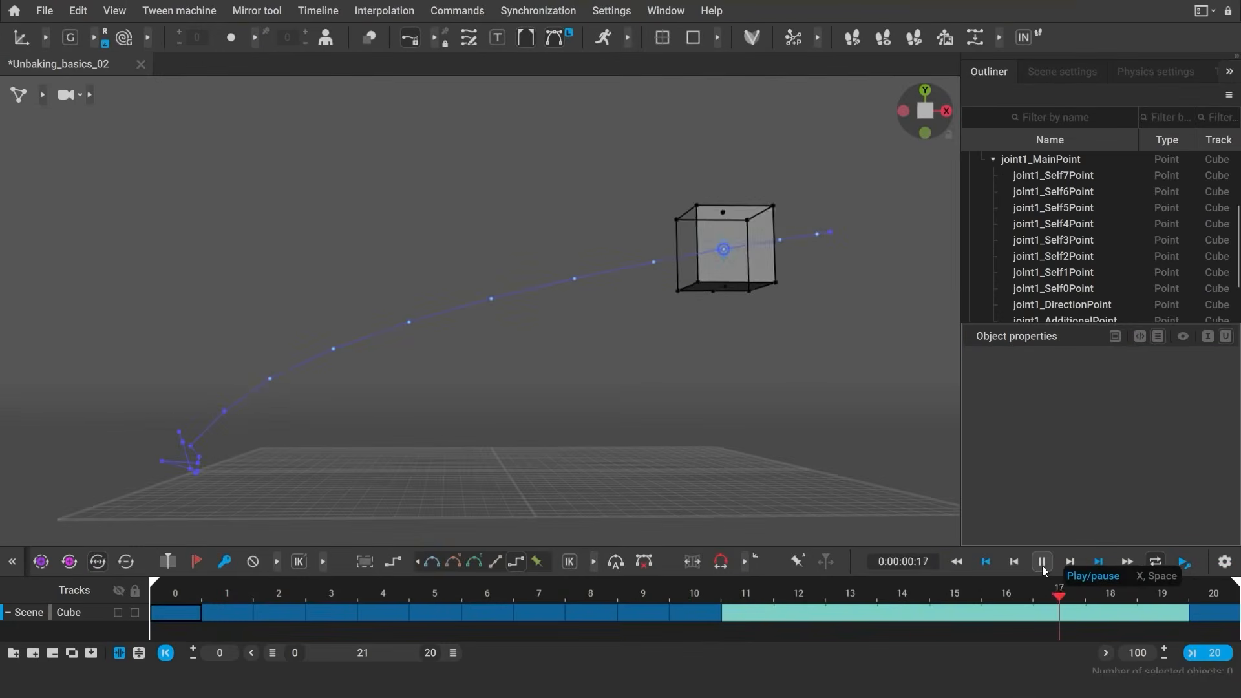
left_click(1042, 565)
left_click(185, 596)
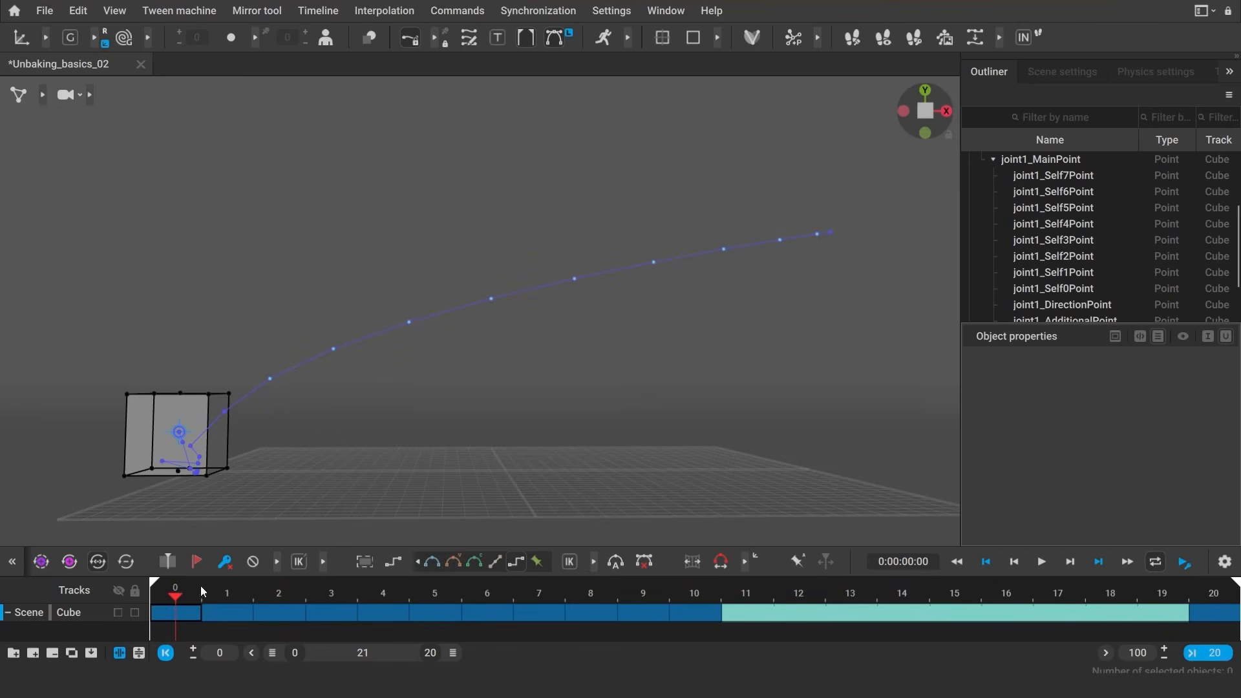
left_click(682, 624)
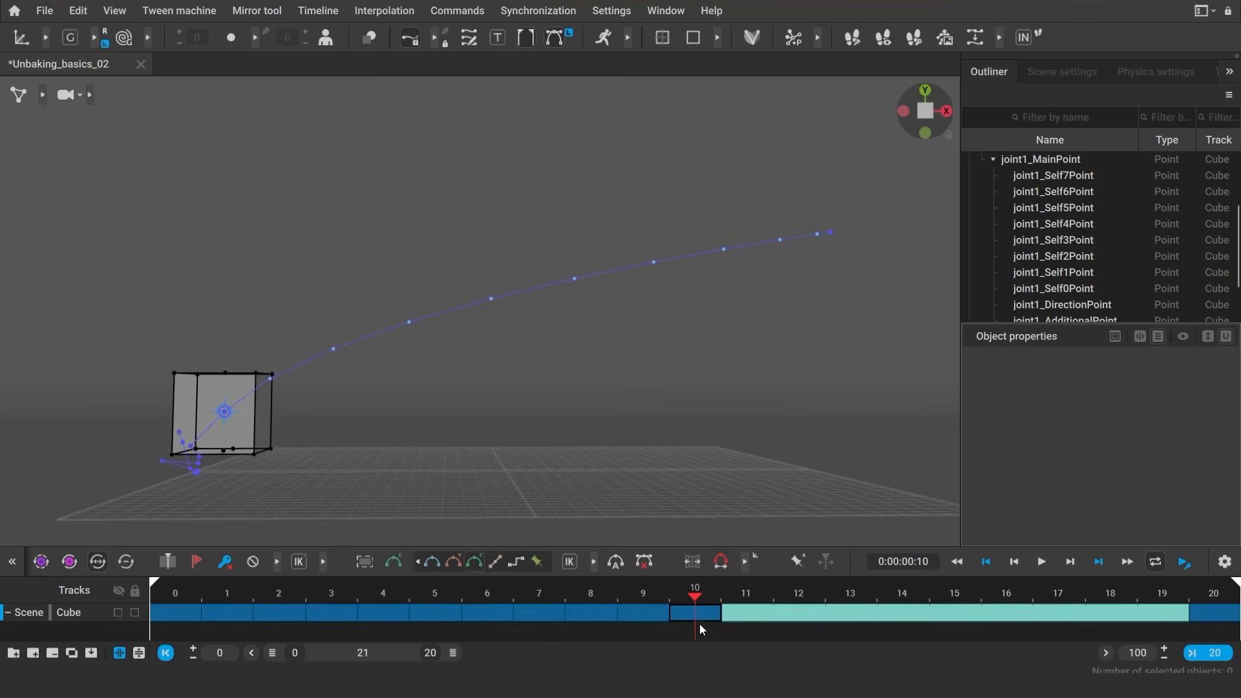
left_click(192, 624)
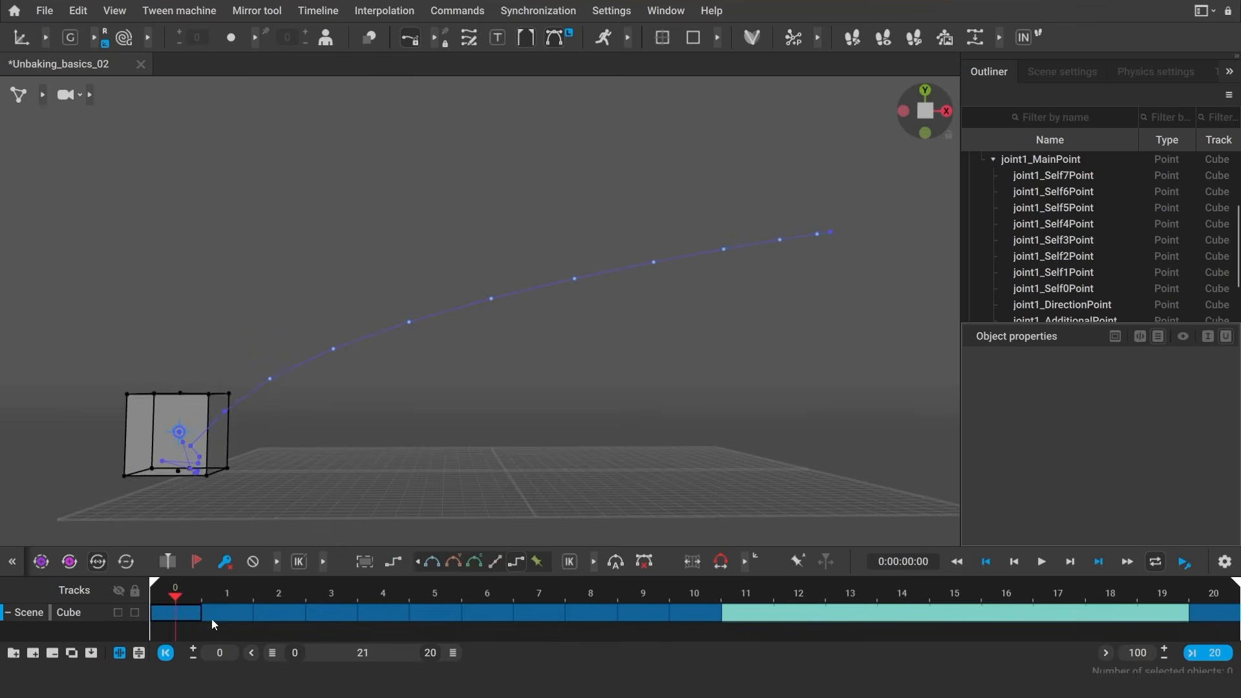
Step: Delete the cube's keys at frames 1–9, set the interval to Bezier interpolation, and scrub from frame 0 to 10
left_click_drag(213, 624, 630, 626)
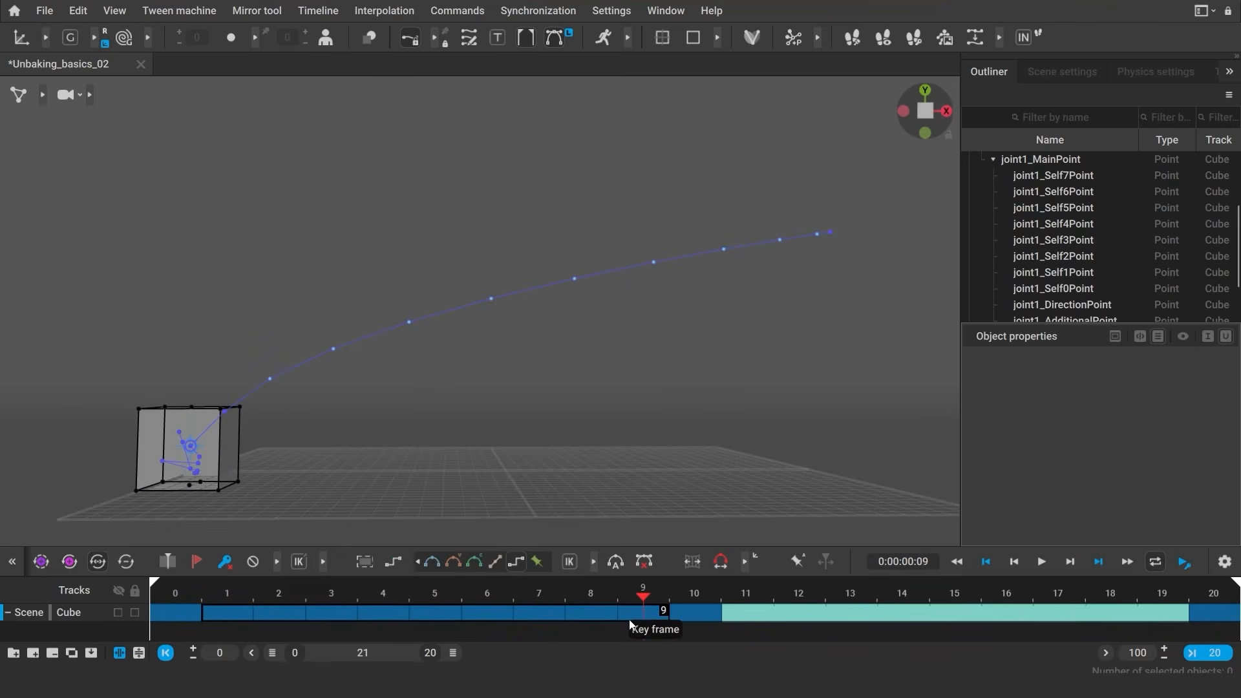
key("alt+f")
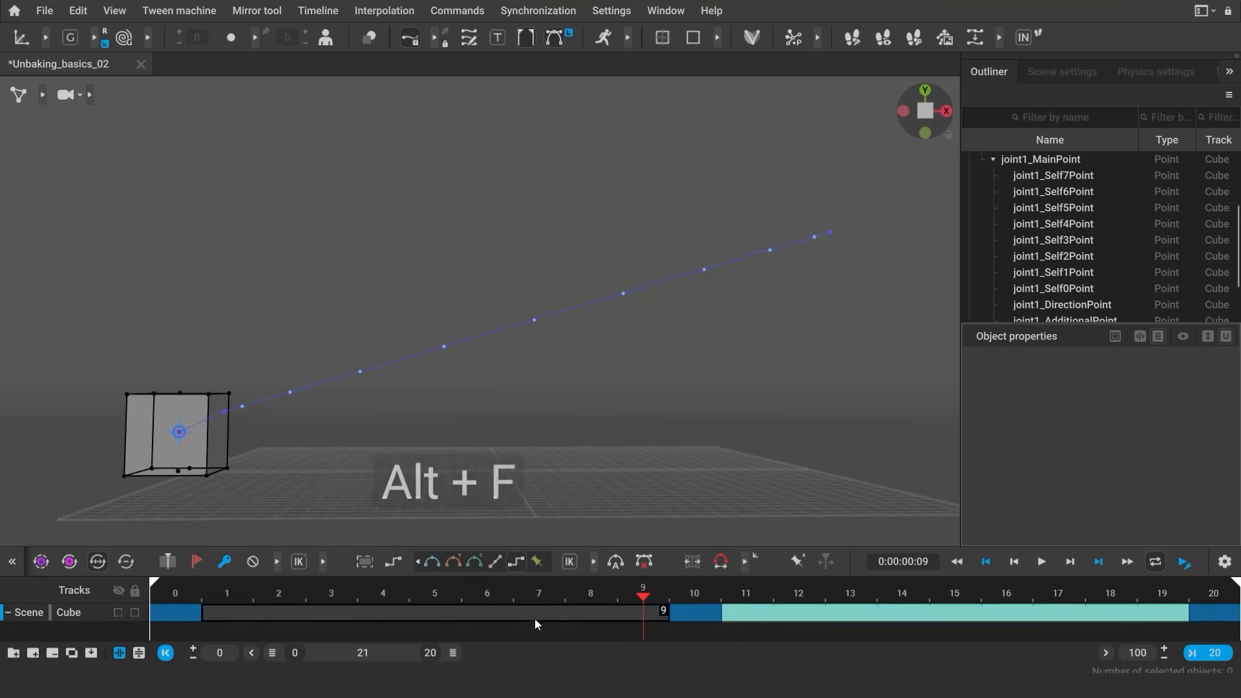
left_click(427, 560)
left_click(159, 592)
left_click_drag(159, 592, 685, 600)
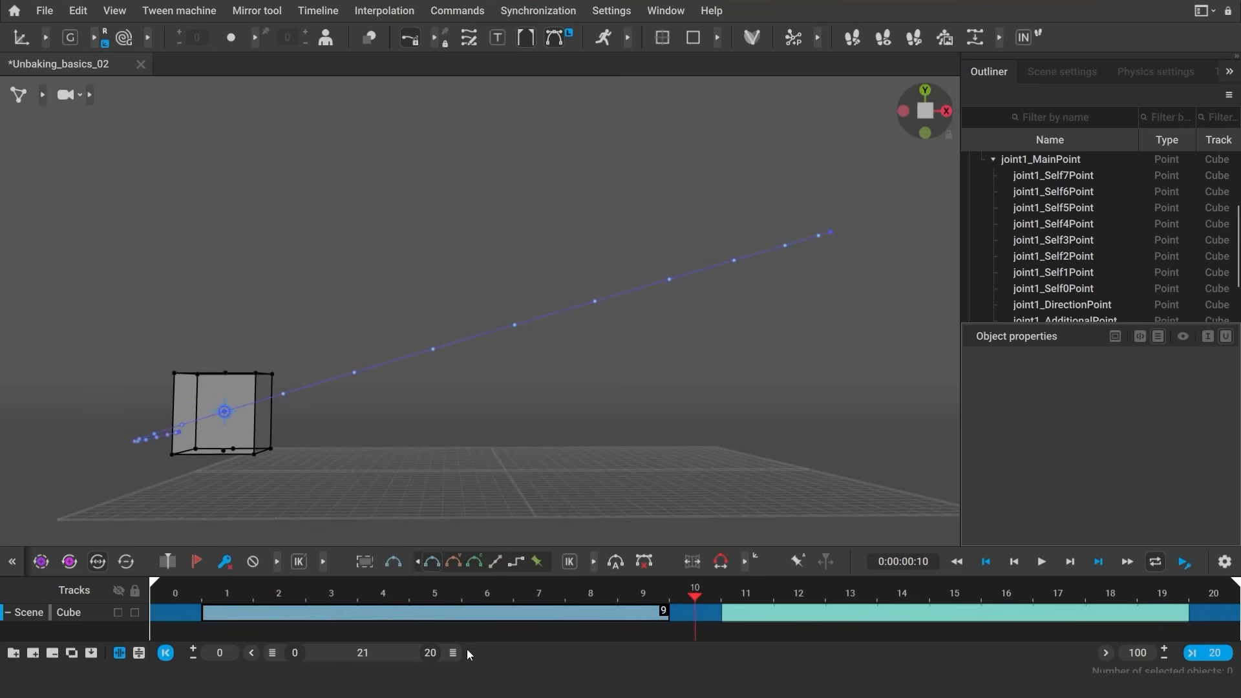
Step: Jump back and forth between the keyed frames 0 and 10 to compare the cube's poses
left_click(178, 608)
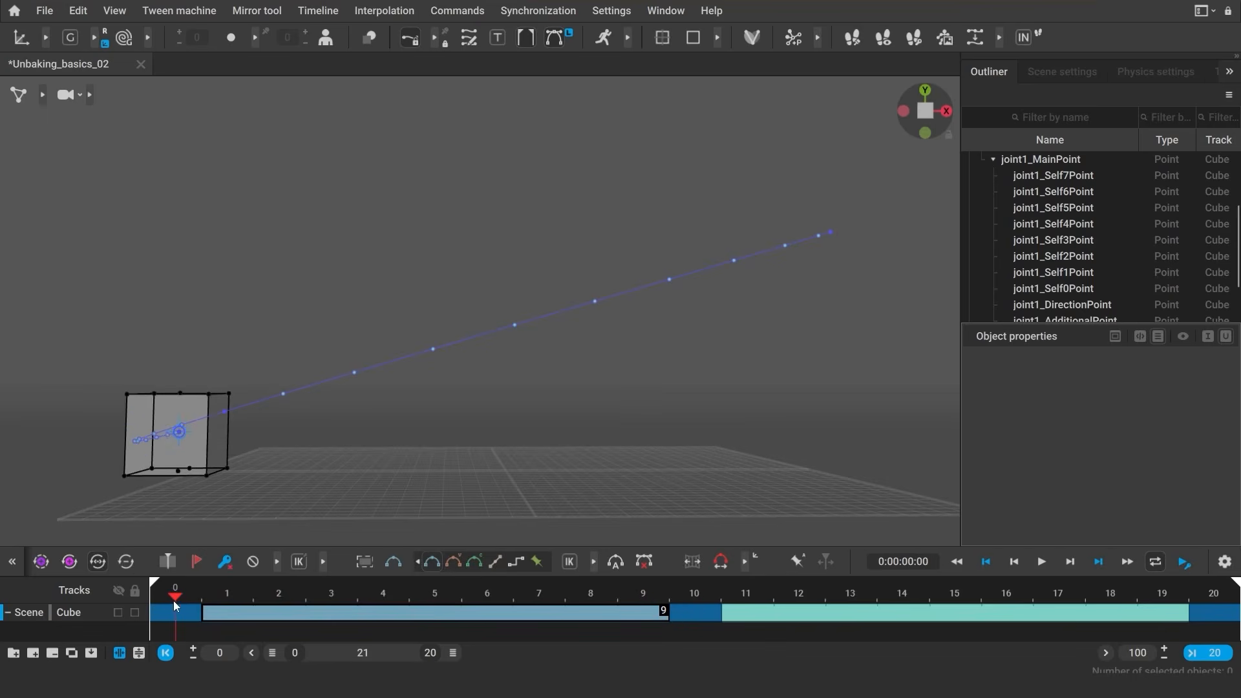
left_click(702, 597)
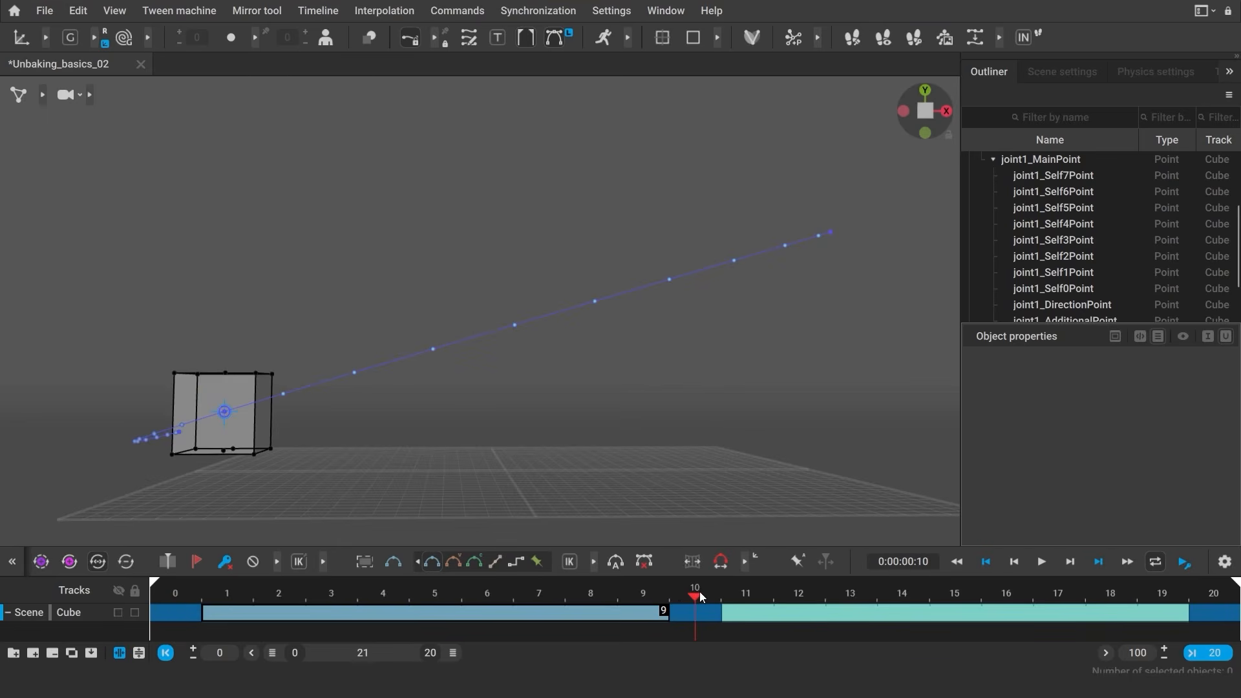
key("shift+a")
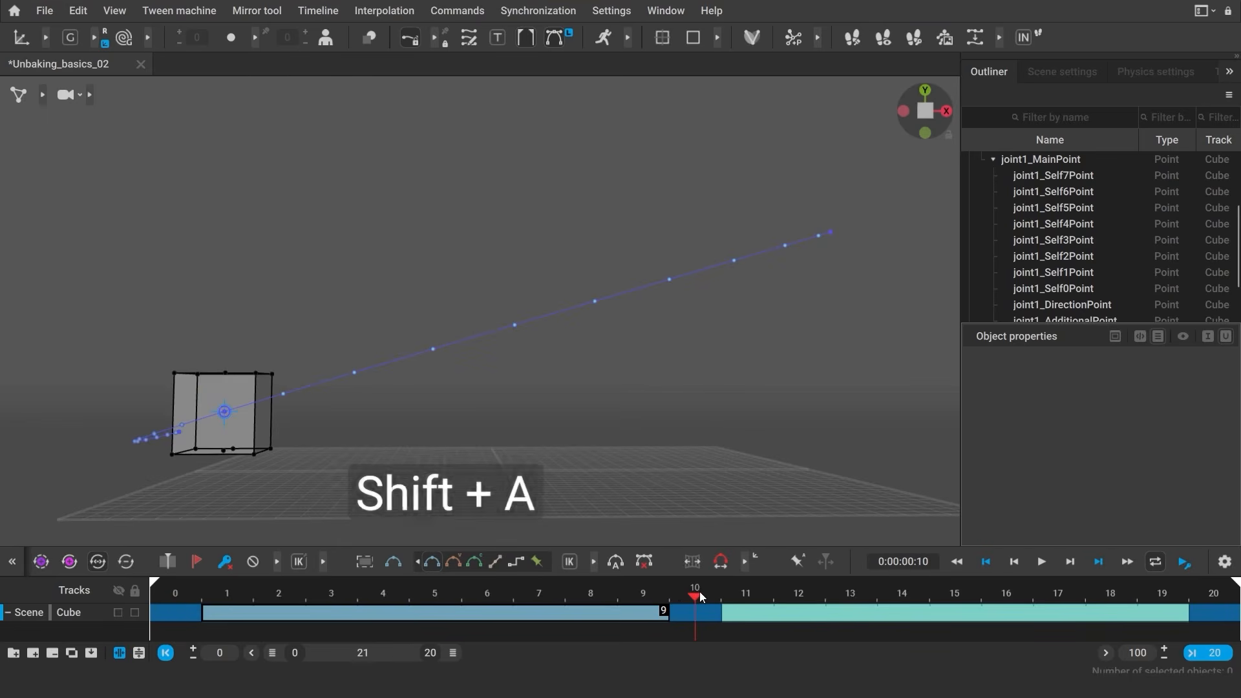
key("shift+d")
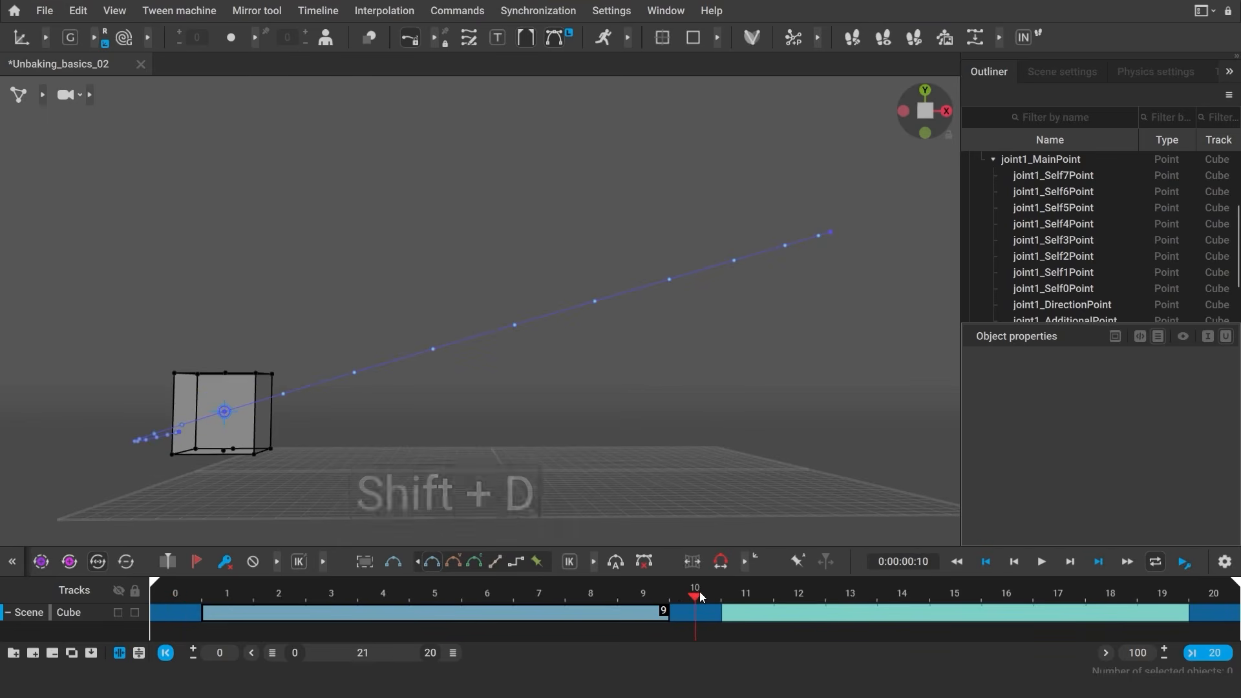
key("shift+a")
key("shift+d")
key("shift+a")
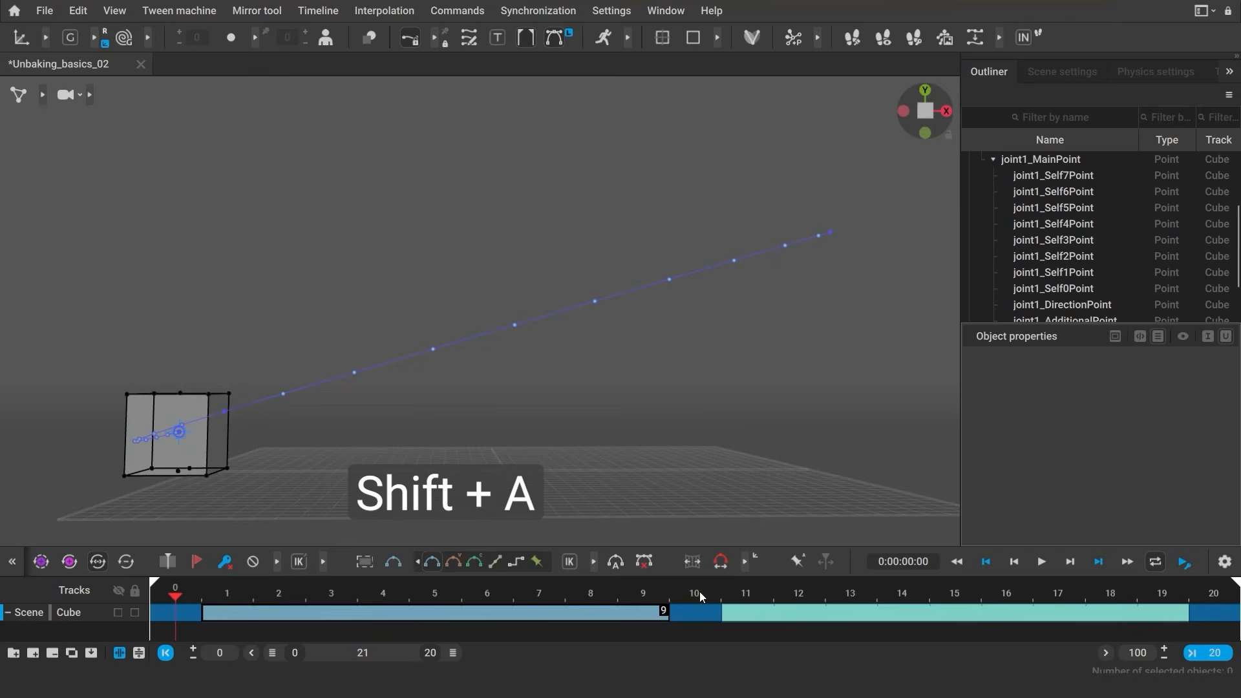
key("shift+d")
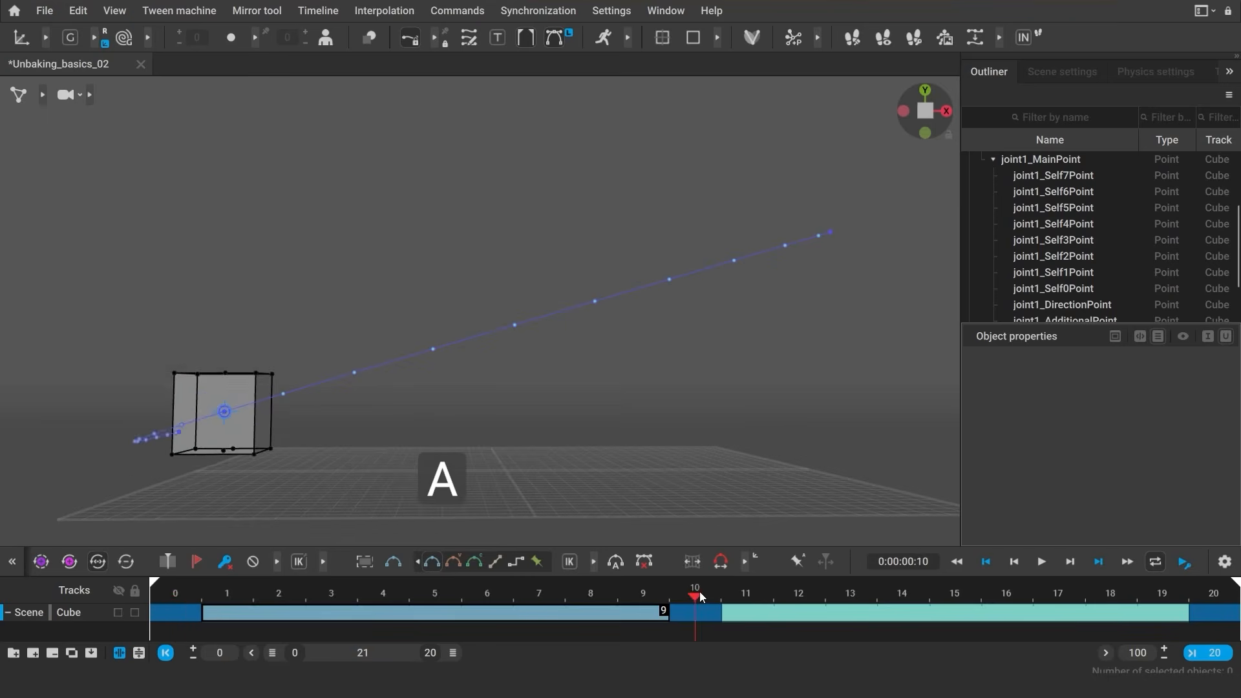
Step: Step frame by frame backward from frame 10 and forward again, and return to jumping between key frames
key("a")
key("a")
key("a")
key("a")
key("a")
key("d")
key("d")
key("d")
key("d")
key("d")
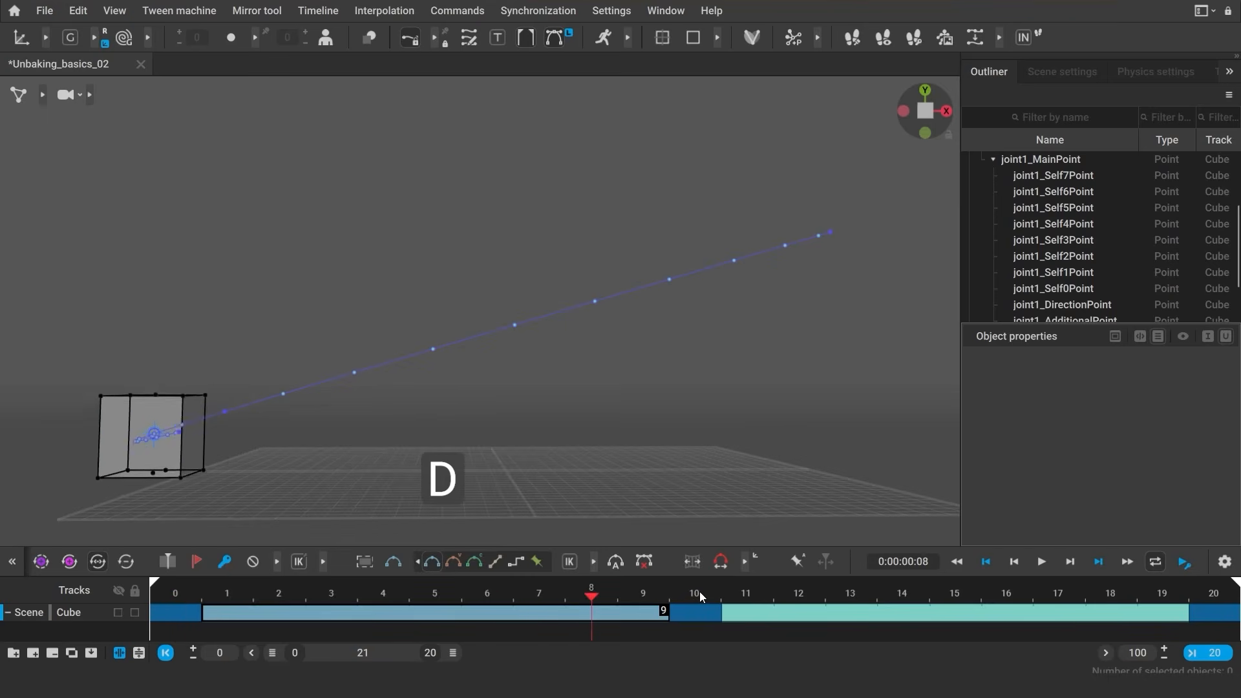
key("shift+a")
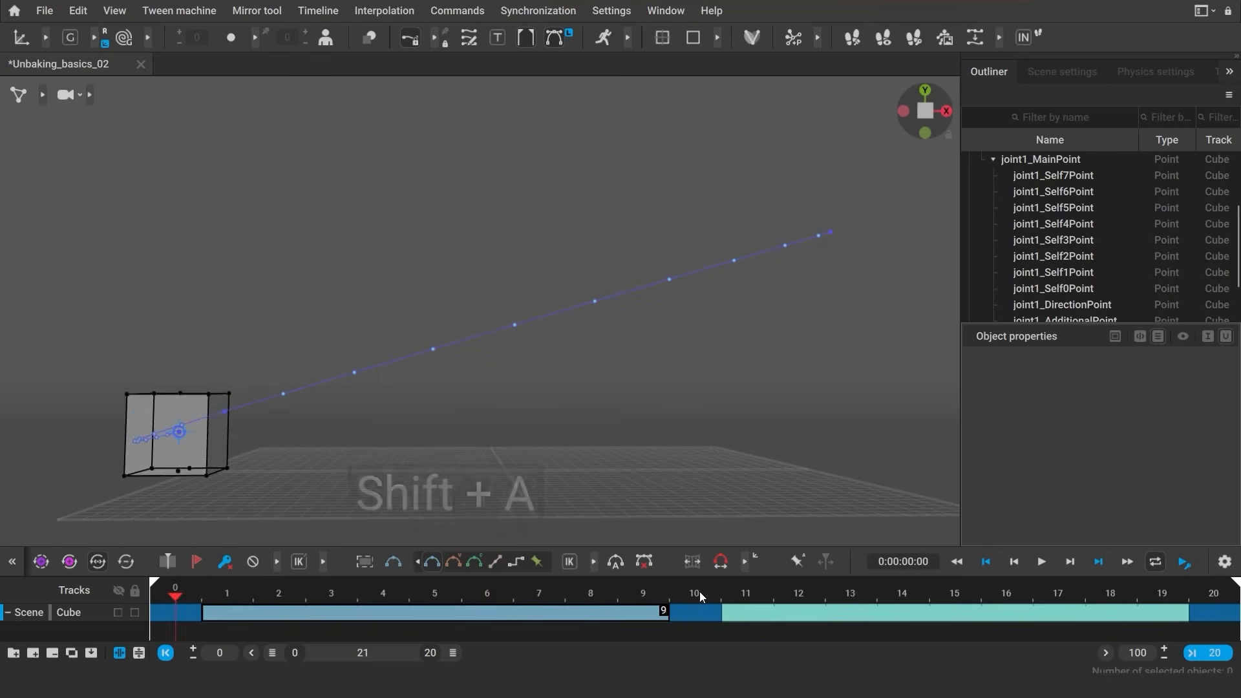
key("shift+d")
key("shift+d")
key("shift+d")
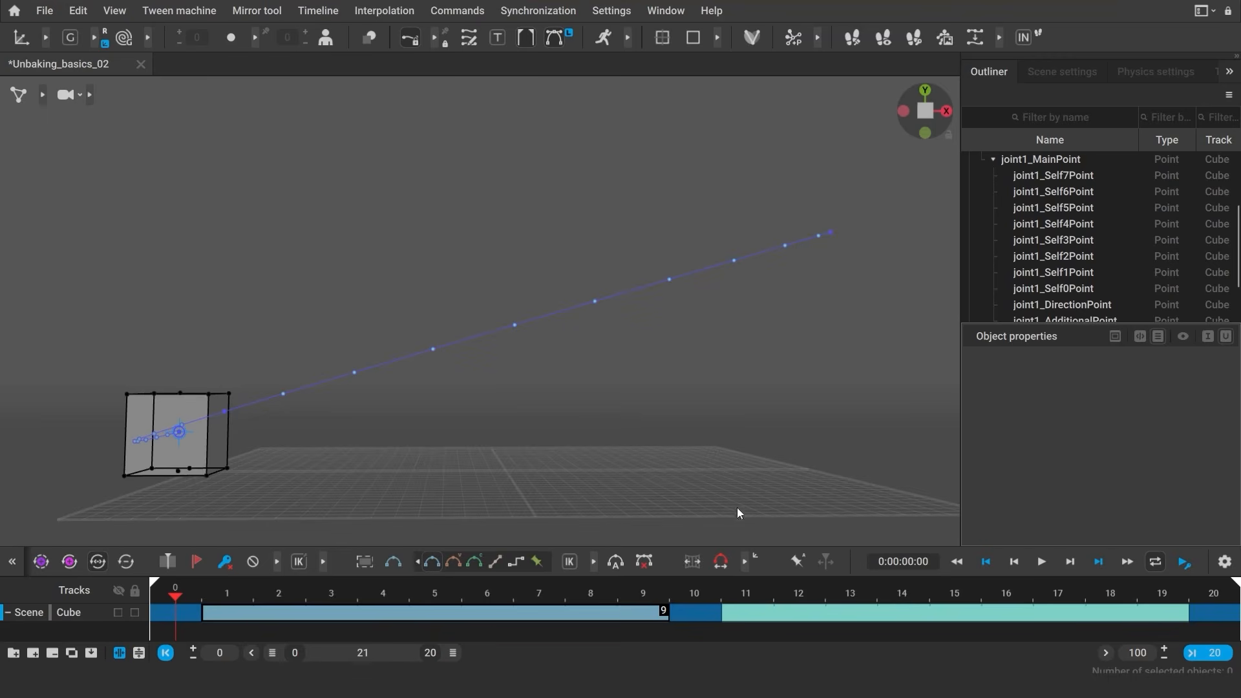
Step: Turn on animated frame transitions and review the cube's motion by jumping between frames 0 and 10
left_click(828, 564)
key("Right")
key("Left")
key("shift+a")
key("shift+a")
key("shift+a")
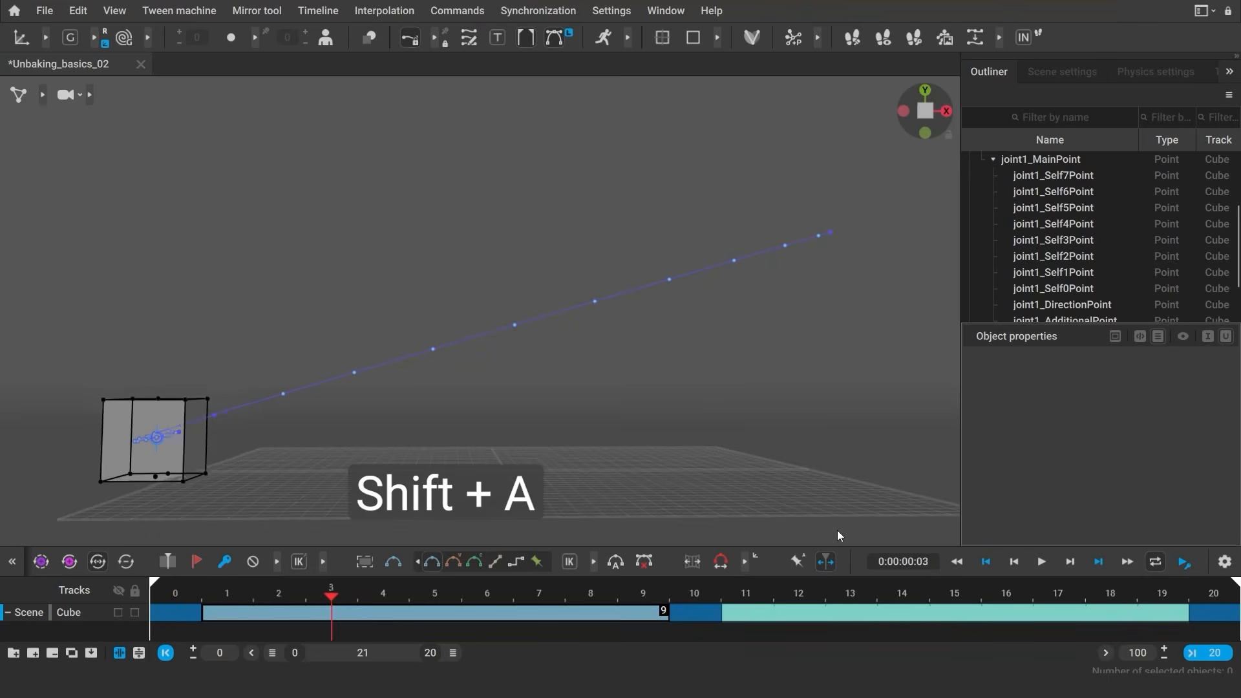
key("shift+d")
key("shift+d")
key("shift+d")
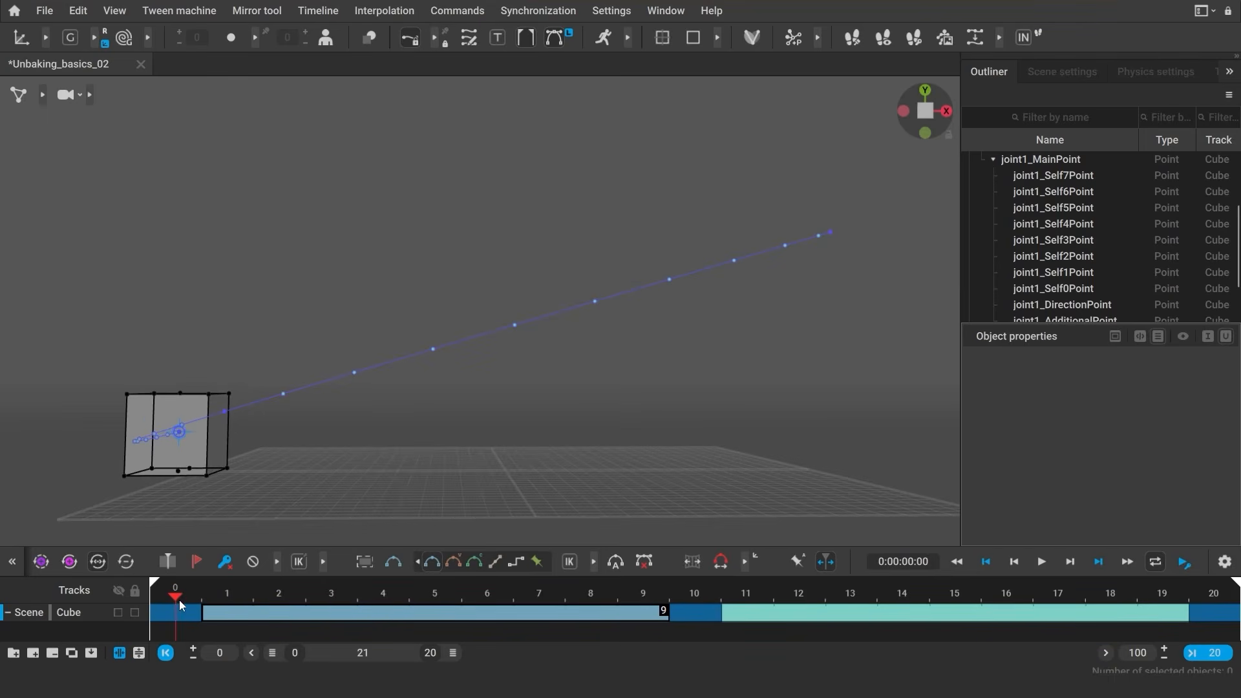
left_click_drag(181, 605, 158, 615)
left_click(706, 615)
Step: Copy the pose of all the cube's points at frame 0 and paste it at frame 10
left_click(173, 615)
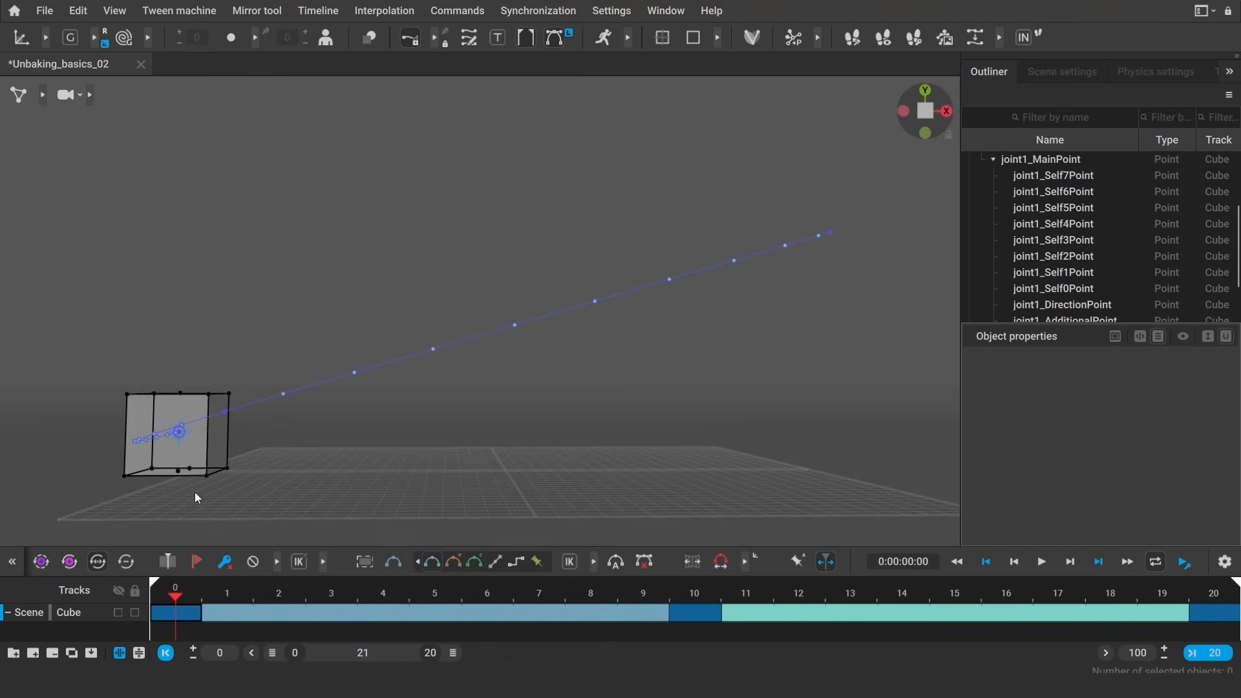
left_click_drag(115, 382, 254, 492)
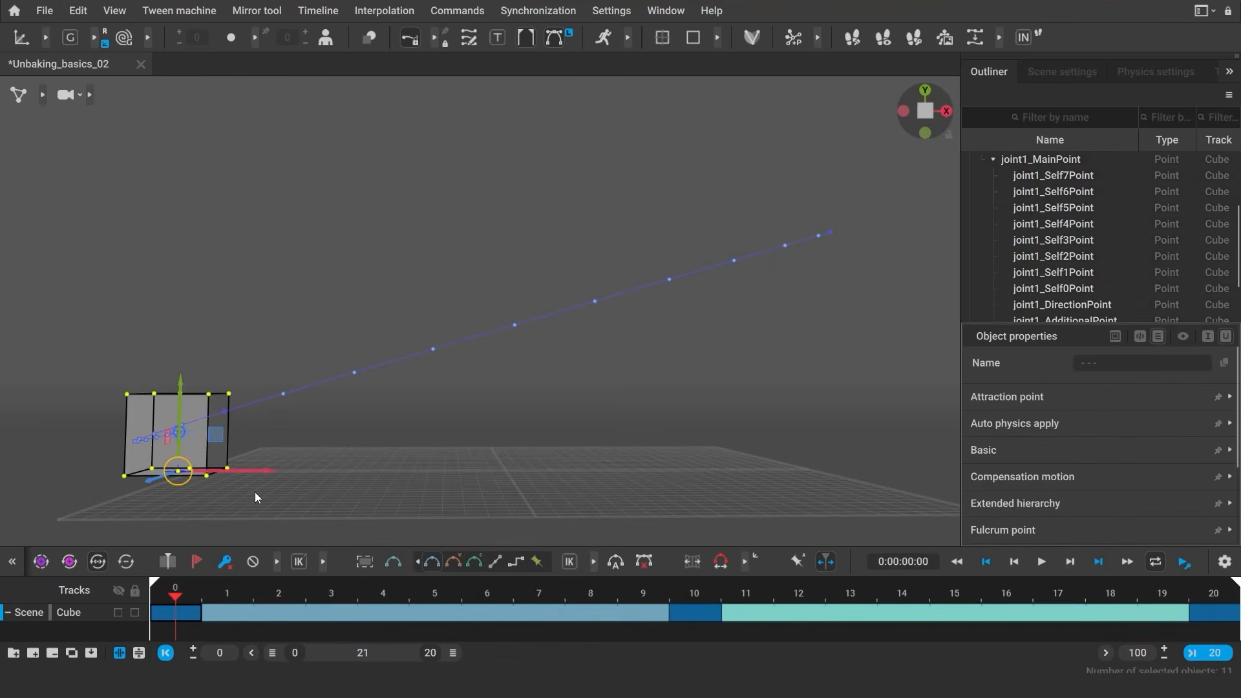
key("ctrl+c")
left_click(255, 491)
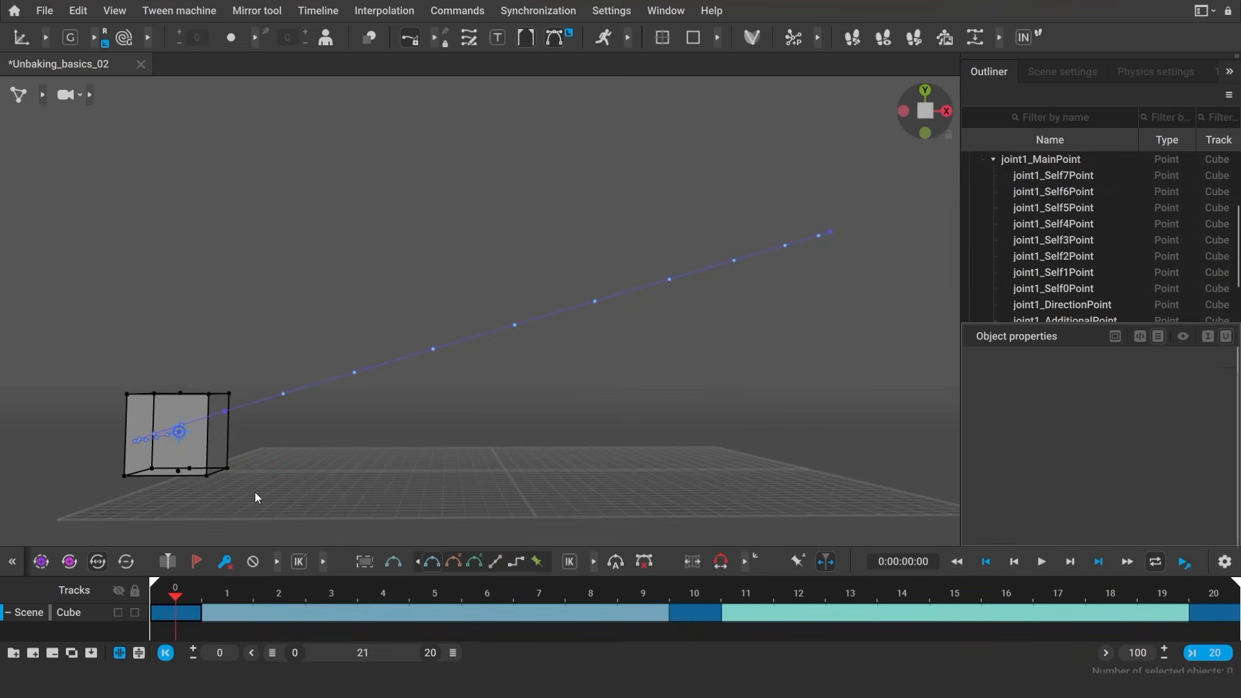
left_click(690, 621)
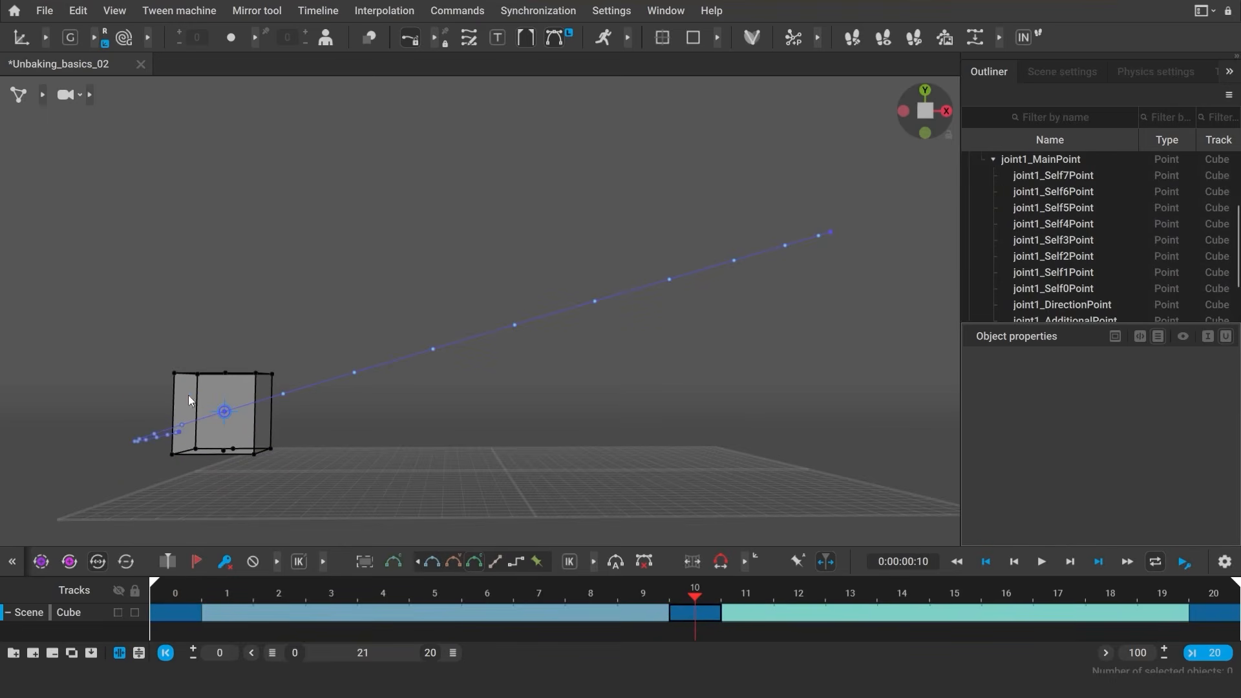
left_click(246, 432)
key("ctrl+v")
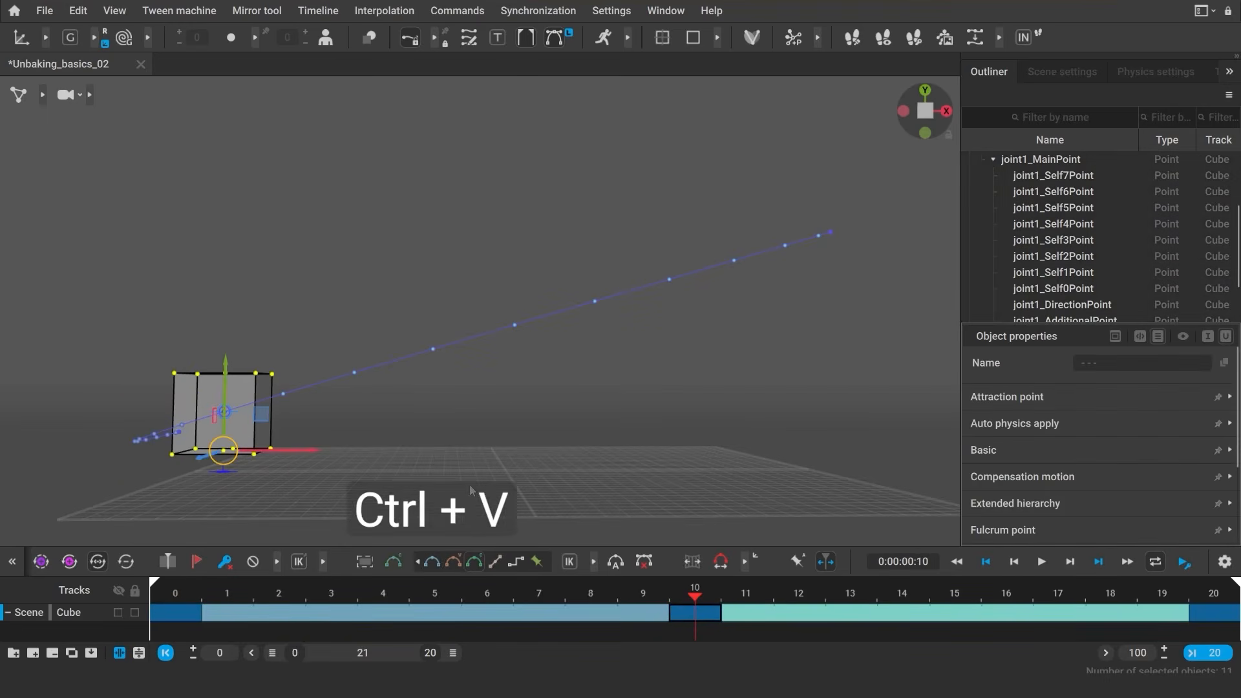
left_click(296, 494)
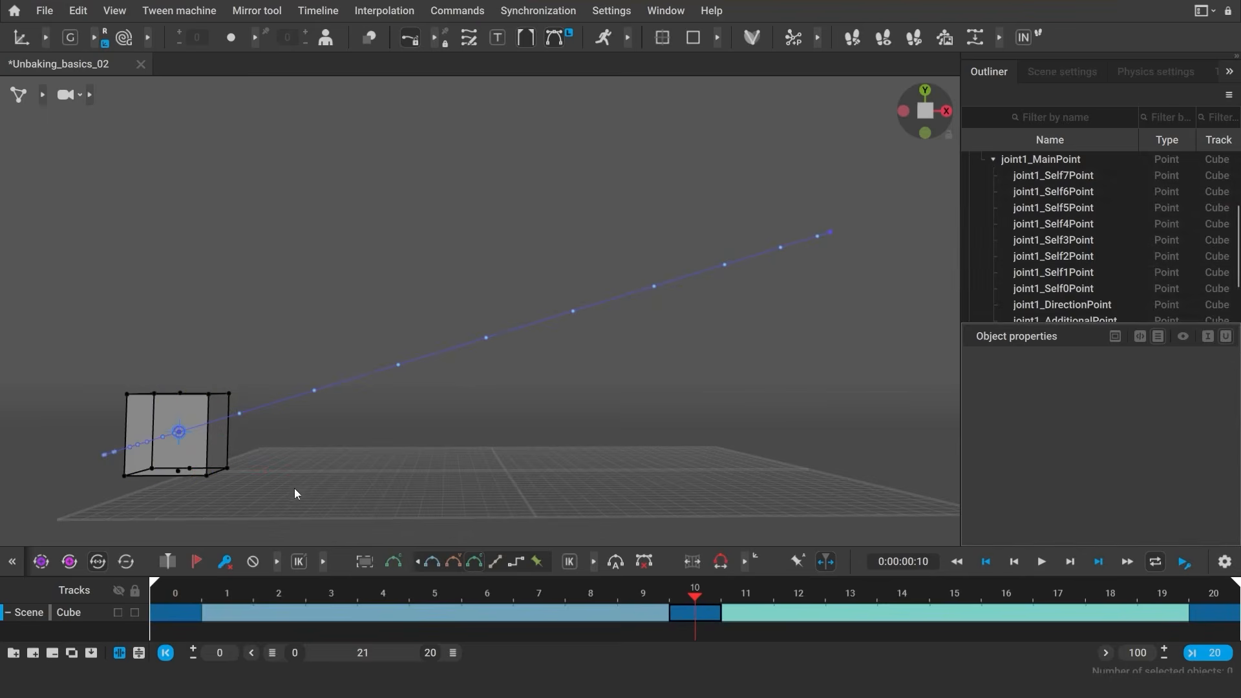
Step: Compare the poses at frames 0 and 10, and copy frame 0 directly onto frame 10 in the timeline
left_click(186, 600)
left_click(690, 596)
left_click(168, 599)
left_click(179, 620)
middle_click(178, 620, "shift")
middle_click_drag(178, 620, 682, 620, "shift")
Step: Copy the frame 0 pose onto frame 1 and the frame 10 pose onto frame 9, and scrub through the result
mouse_move(206, 600)
left_mouse_down()
mouse_move(645, 611)
mouse_move(227, 611)
mouse_move(391, 600)
mouse_move(627, 607)
mouse_move(219, 601)
mouse_move(381, 611)
mouse_move(220, 619)
left_mouse_up()
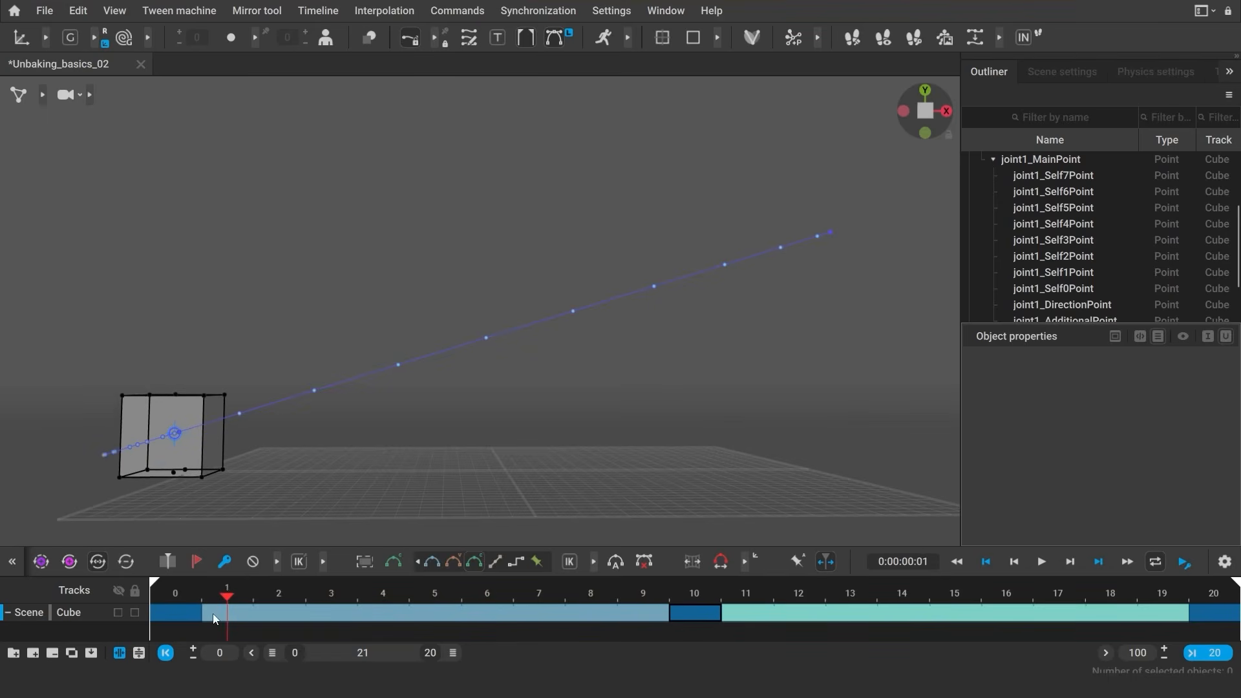
middle_click(217, 620, "shift")
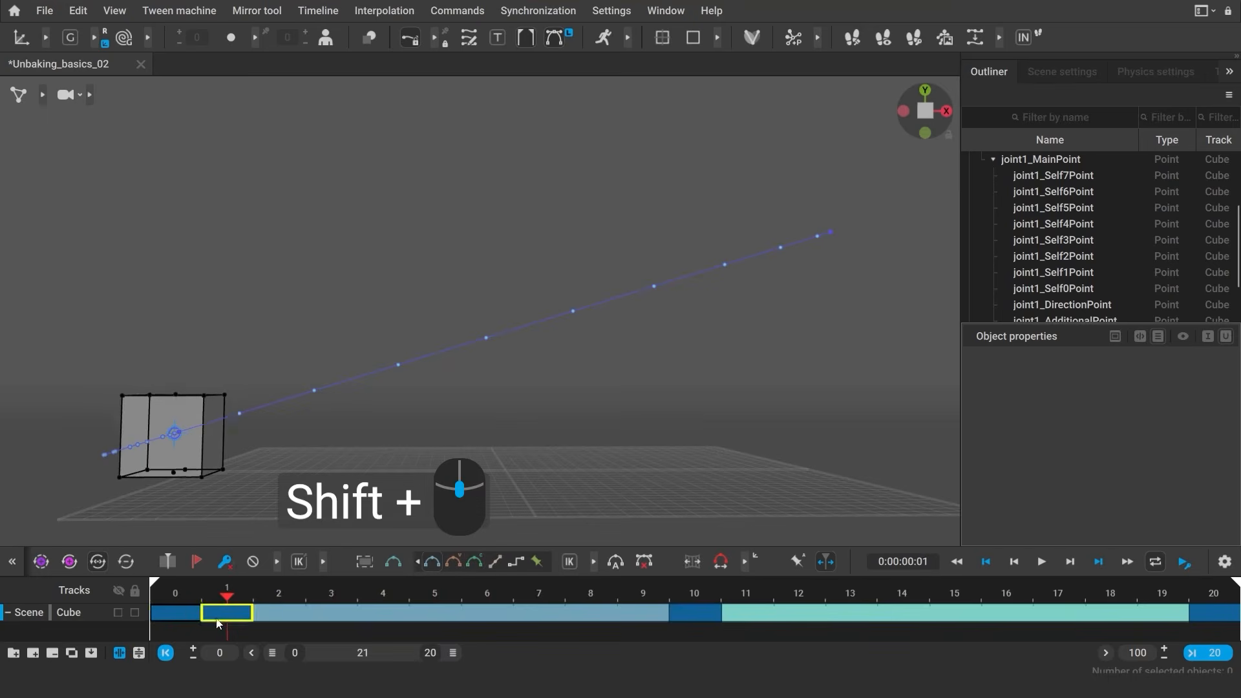
left_click(687, 609)
middle_click_drag(687, 612, 653, 623, "shift")
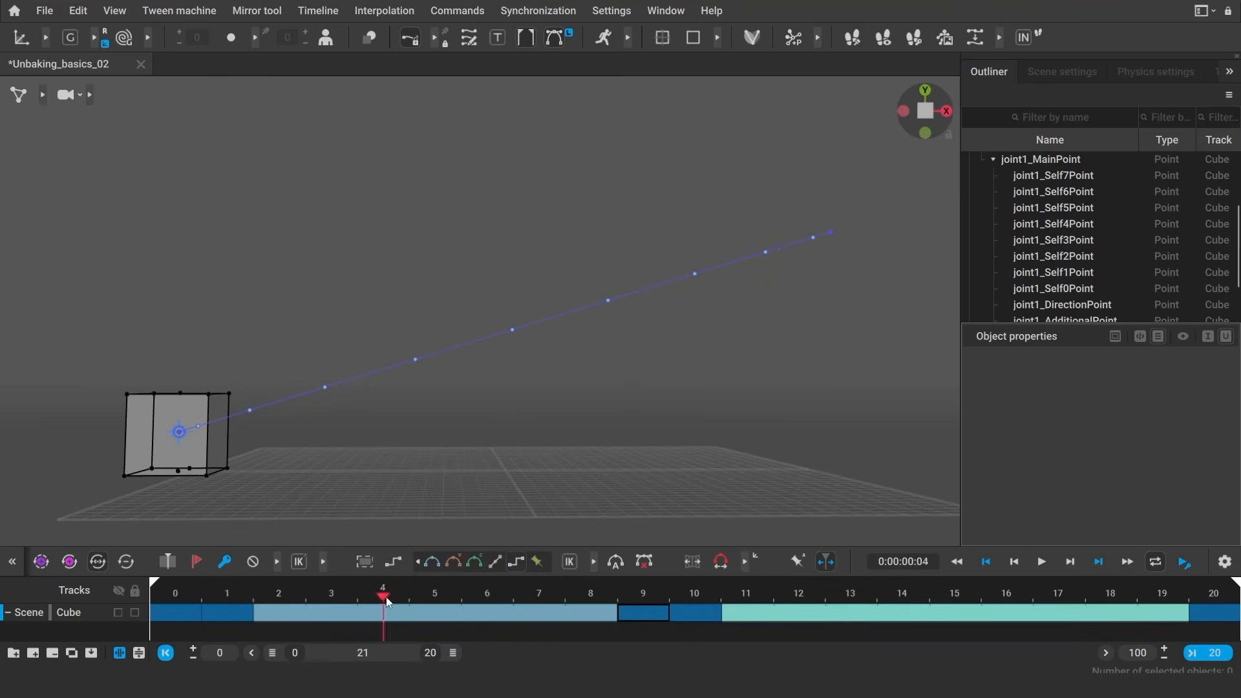
left_click_drag(668, 614, 238, 601)
Step: Remove the keys at frames 1 and 9, and set the interval between frames 0 and 10 to Bezier clamped interpolation
left_click(226, 614)
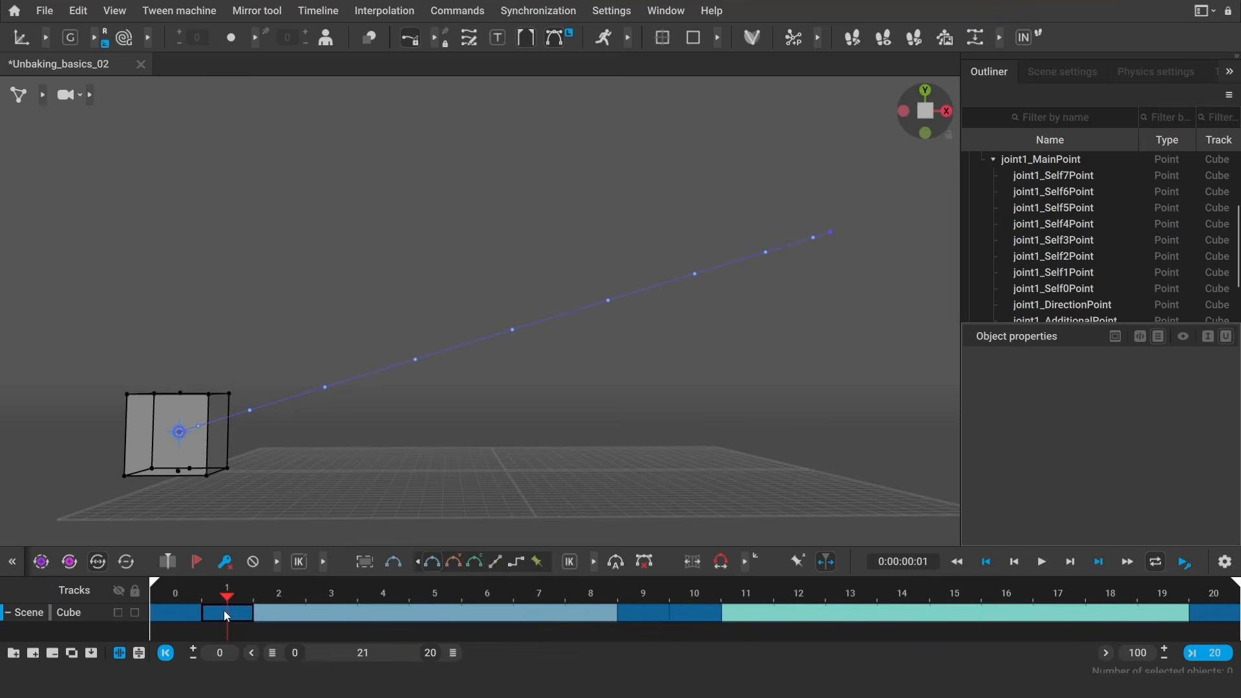
key("f")
left_click(652, 620)
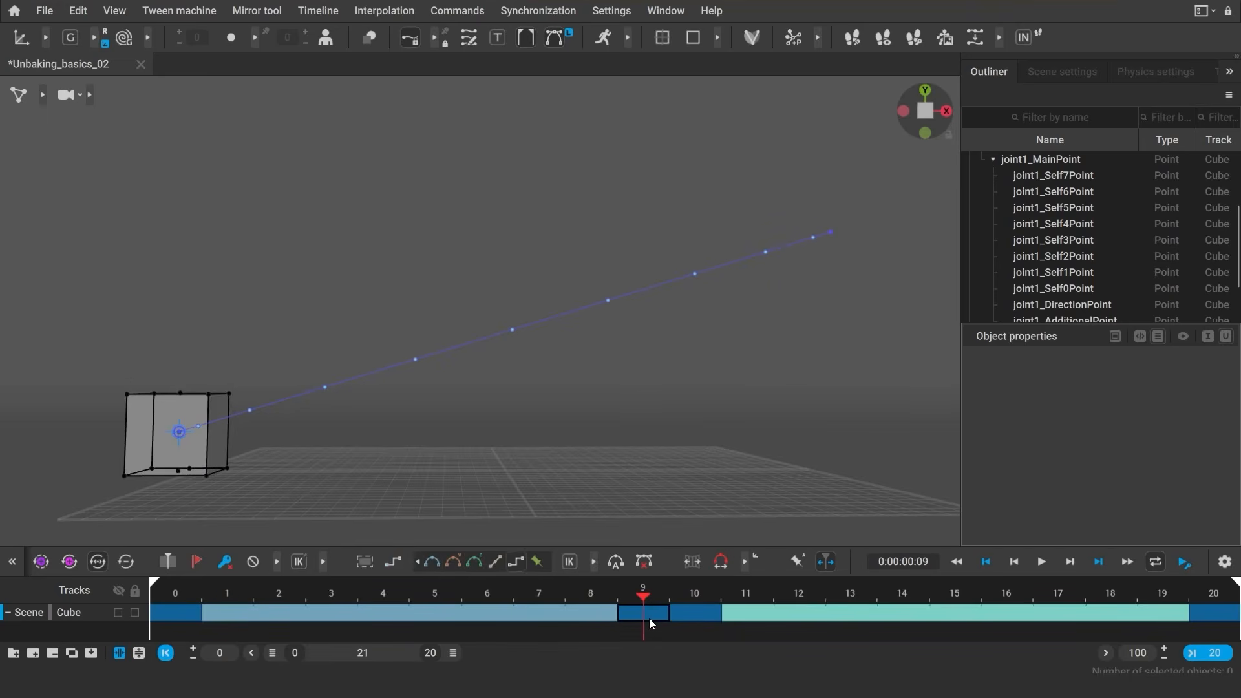
left_click(405, 617)
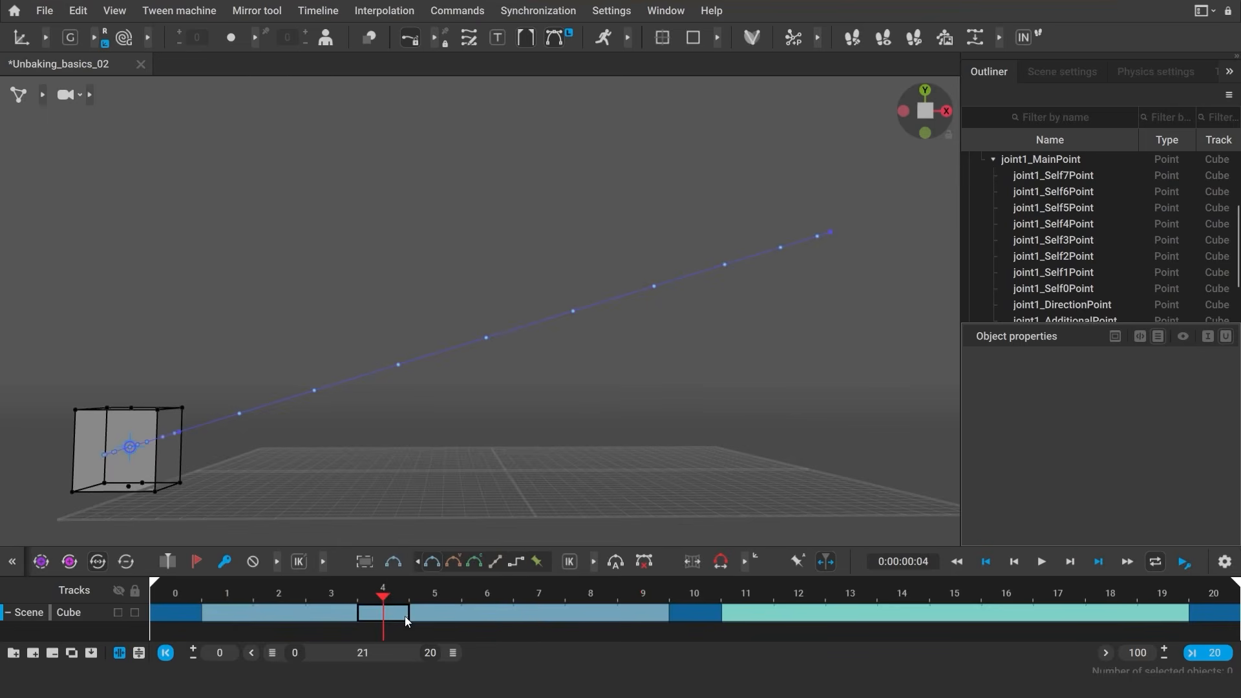
left_click(475, 568)
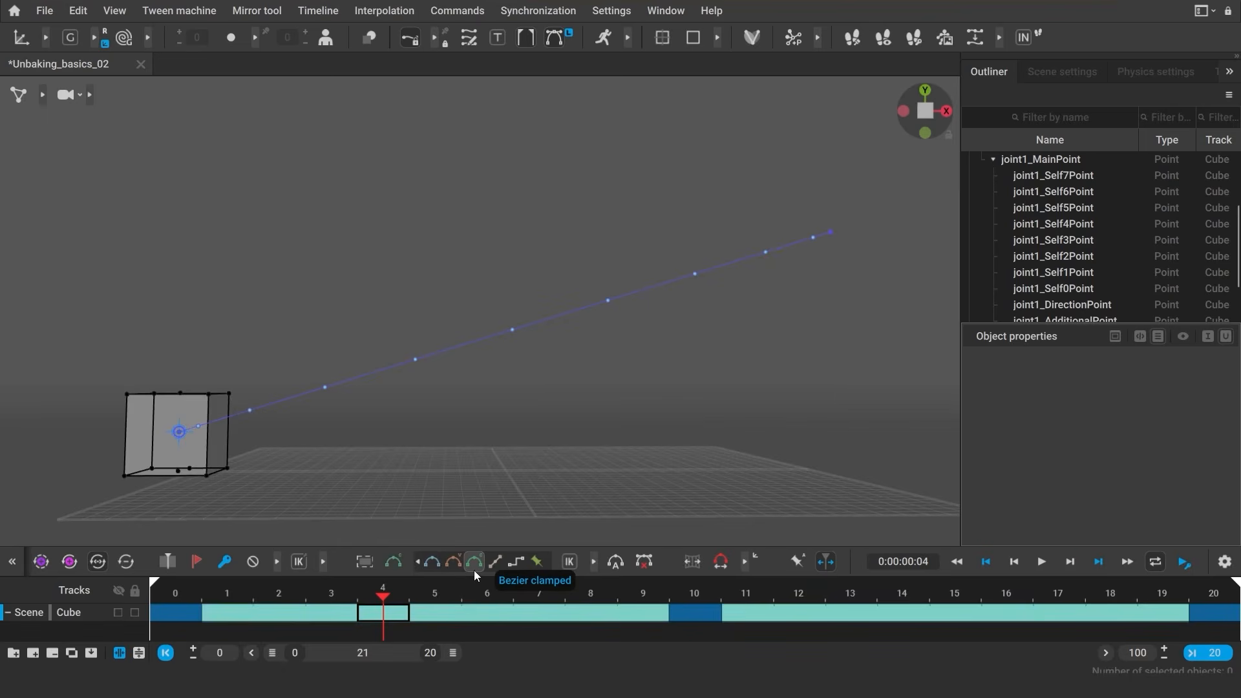
Step: Set the interval between frames 0 and 10 to Fixed interpolation, and reposition the cube's center of mass separately at frames 1, 2 and 3
mouse_move(162, 600)
left_mouse_down()
mouse_move(686, 611)
mouse_move(176, 613)
mouse_move(632, 625)
mouse_move(1173, 601)
mouse_move(810, 618)
mouse_move(163, 616)
left_mouse_up()
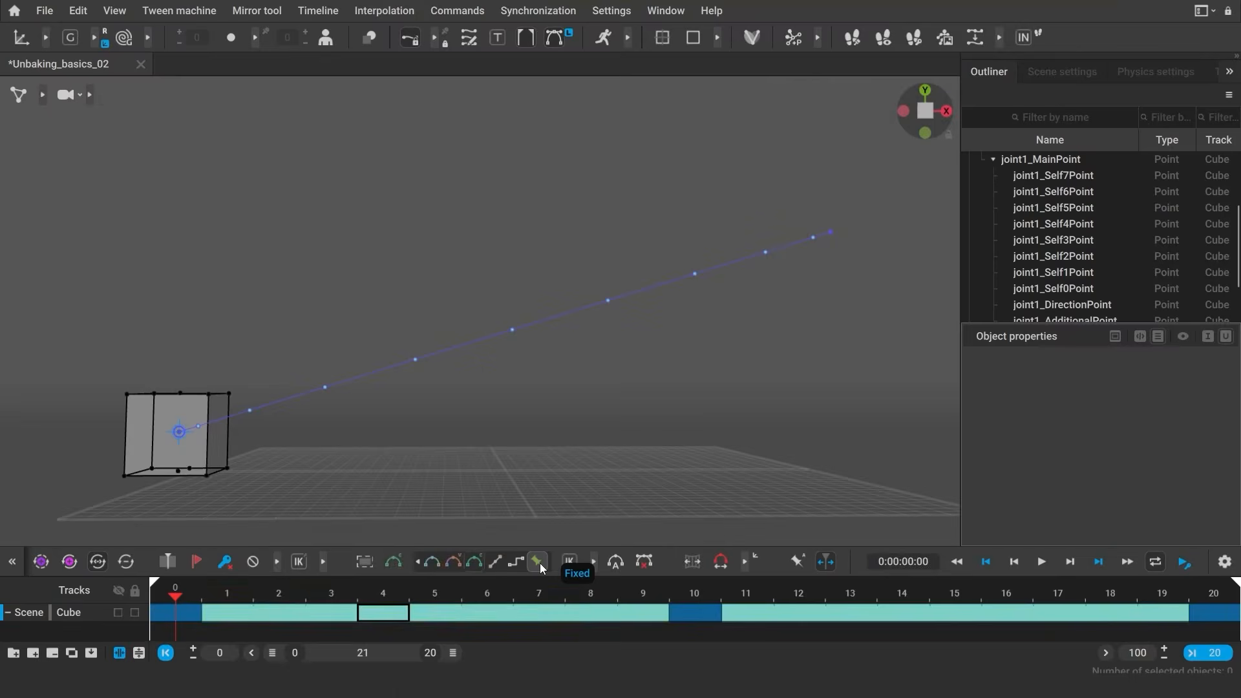
left_click(539, 562)
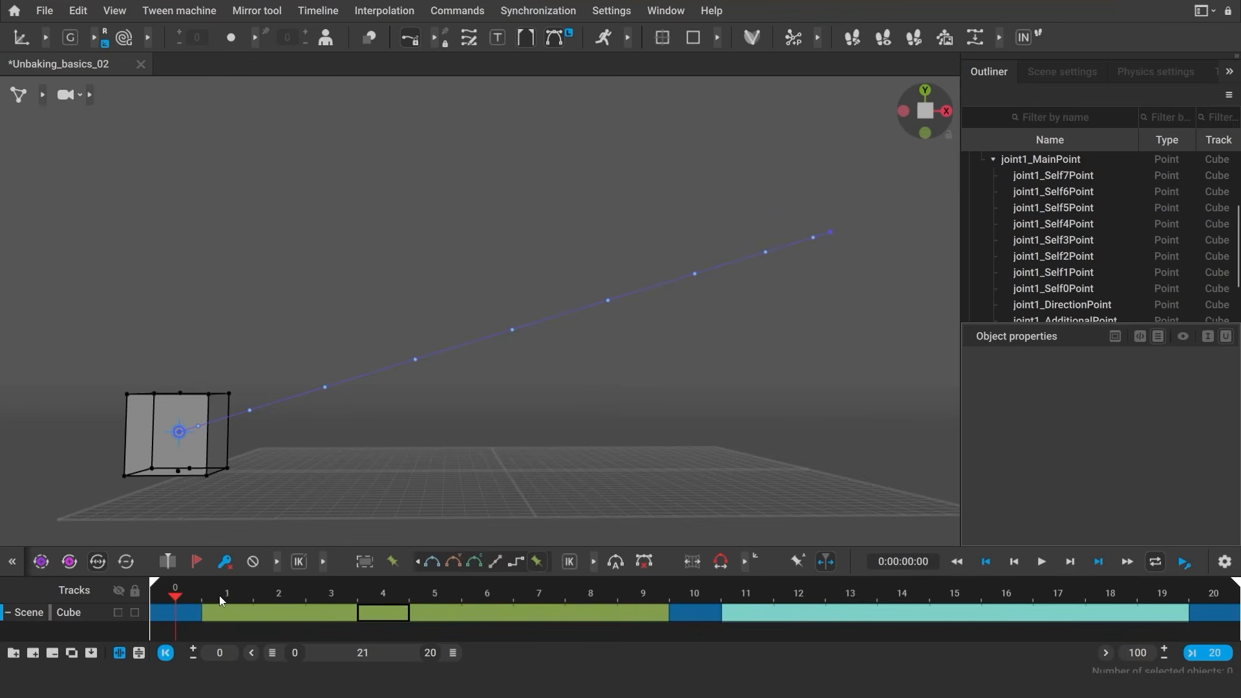
left_click_drag(219, 596, 257, 607)
left_click(219, 611)
left_click(188, 438)
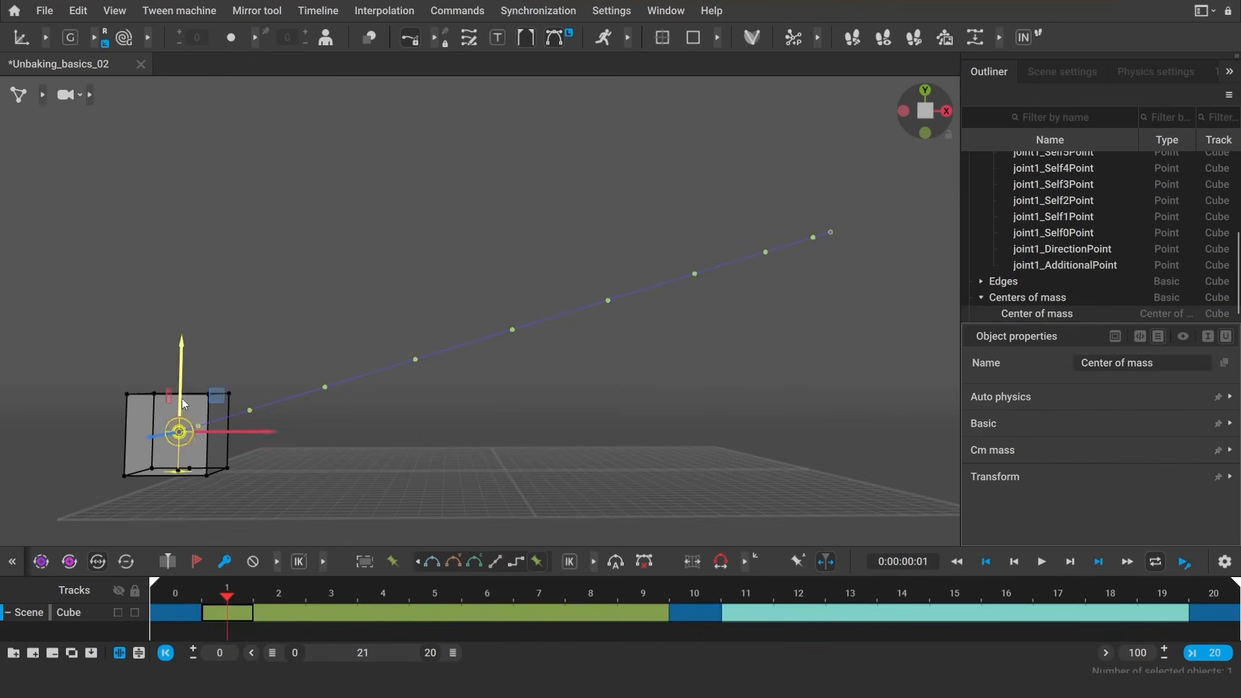
left_click_drag(182, 404, 183, 374)
left_click(275, 614)
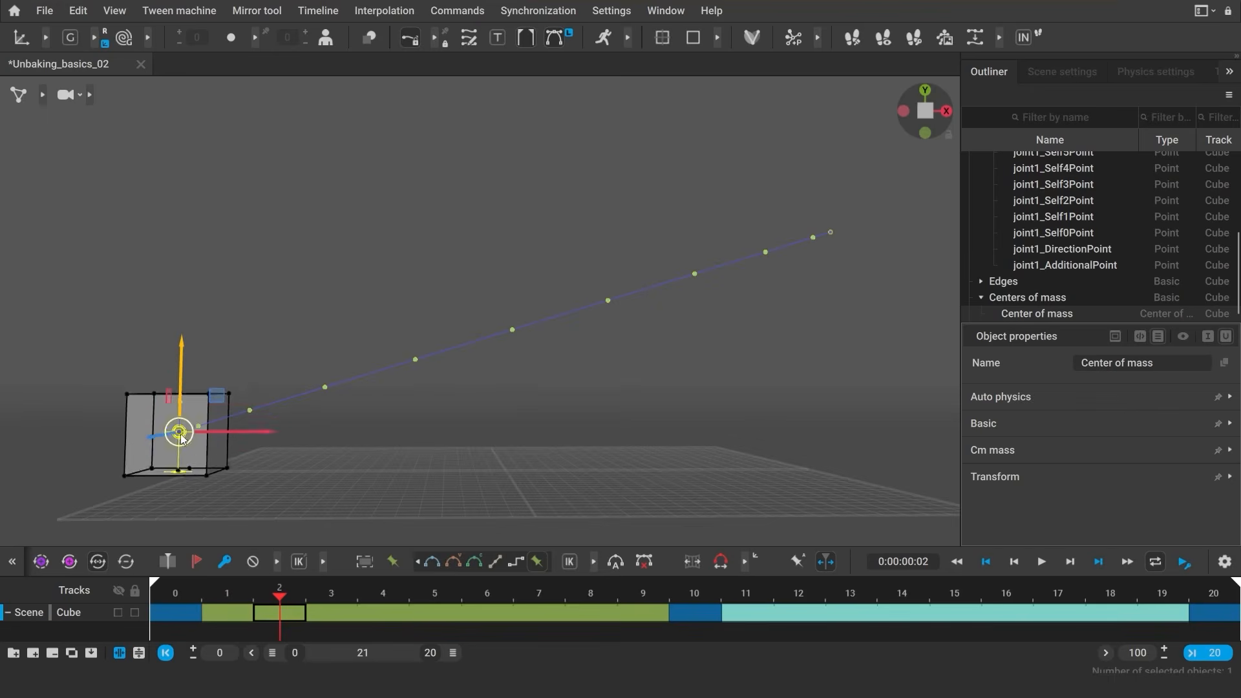
left_click(334, 614)
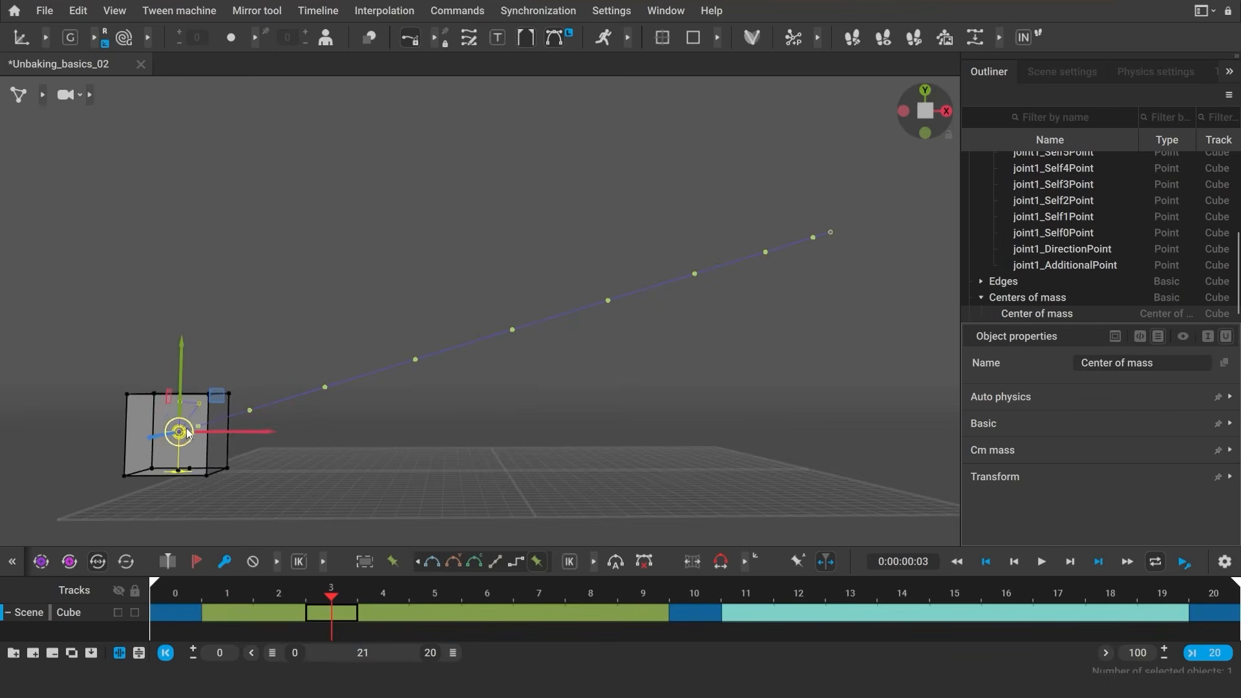
left_click(283, 488)
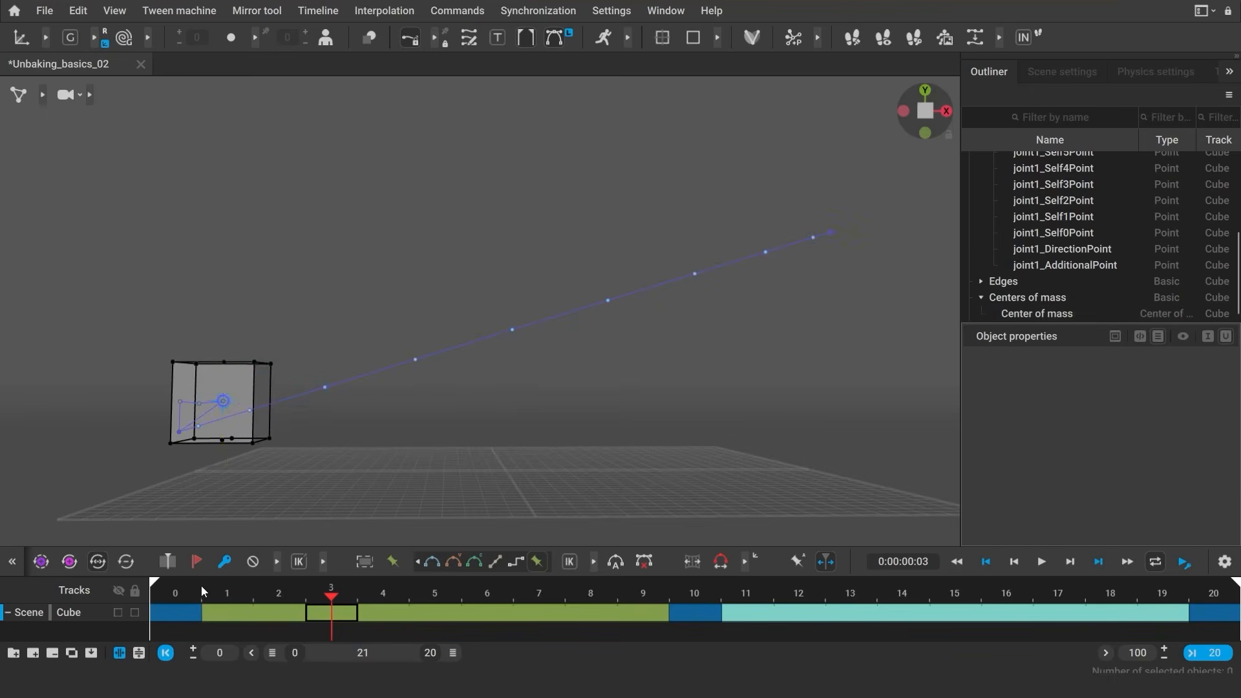
Step: Move the cube's center of mass up and to the left at frame 0, and scrub through frames 0 to 4
left_click(187, 615)
left_click(179, 434)
left_click_drag(179, 433, 135, 418)
left_click(174, 487)
left_click_drag(166, 592, 383, 594)
Step: Return the interval containing frame 4 to Bezier clamped interpolation and scrub through the animation
left_click(366, 617)
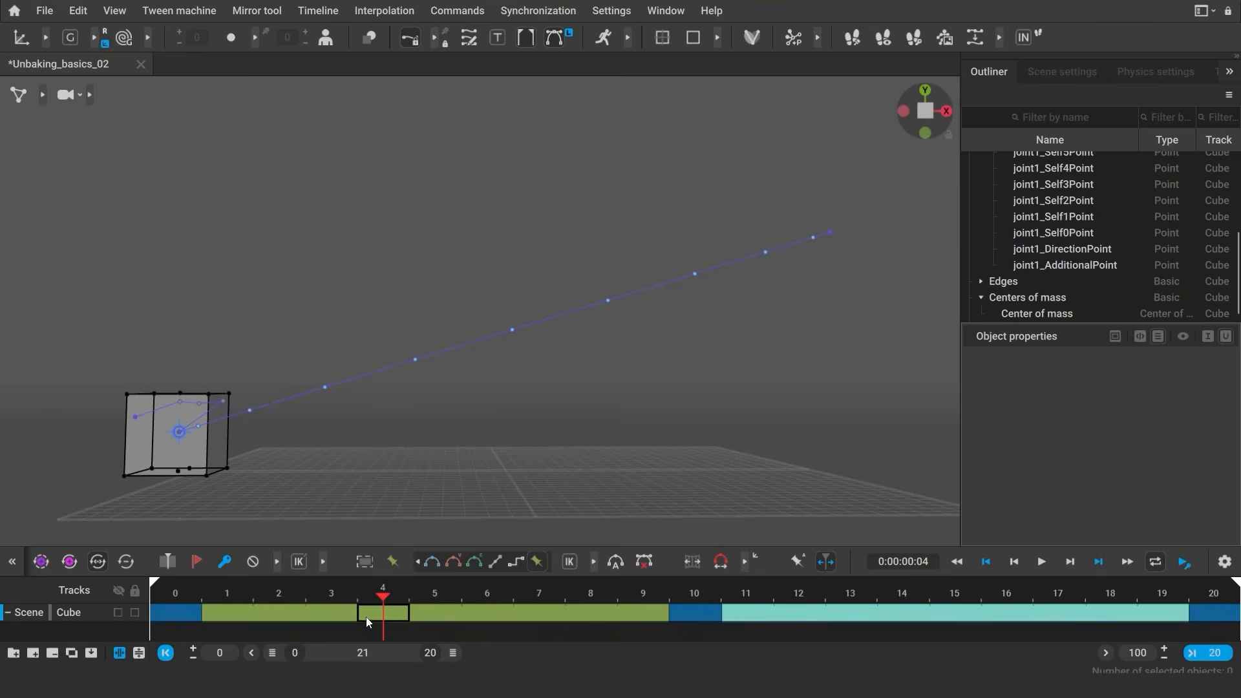
left_click(473, 567)
left_click_drag(167, 593, 758, 600)
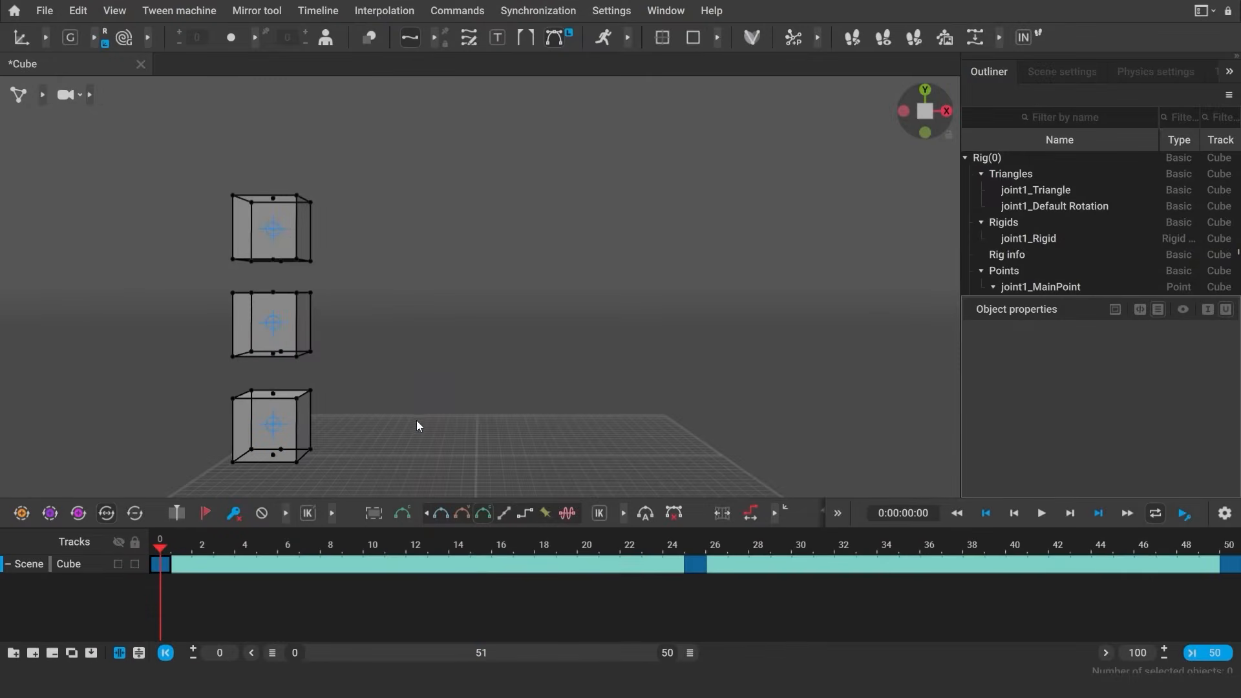
Step: Put the lowest cube on a new track named Cube_01, add a key at frame 6 on that track, and return to frame 0
left_click_drag(244, 371, 334, 484)
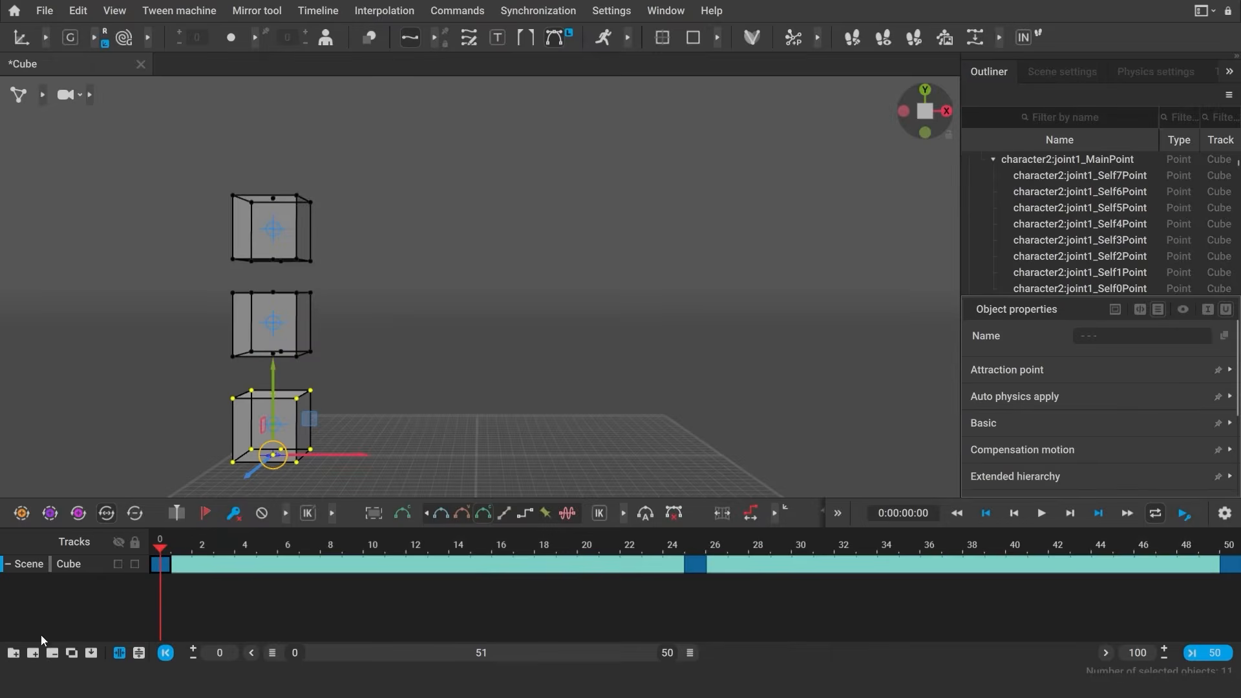
left_click(33, 653)
type("Cube_01")
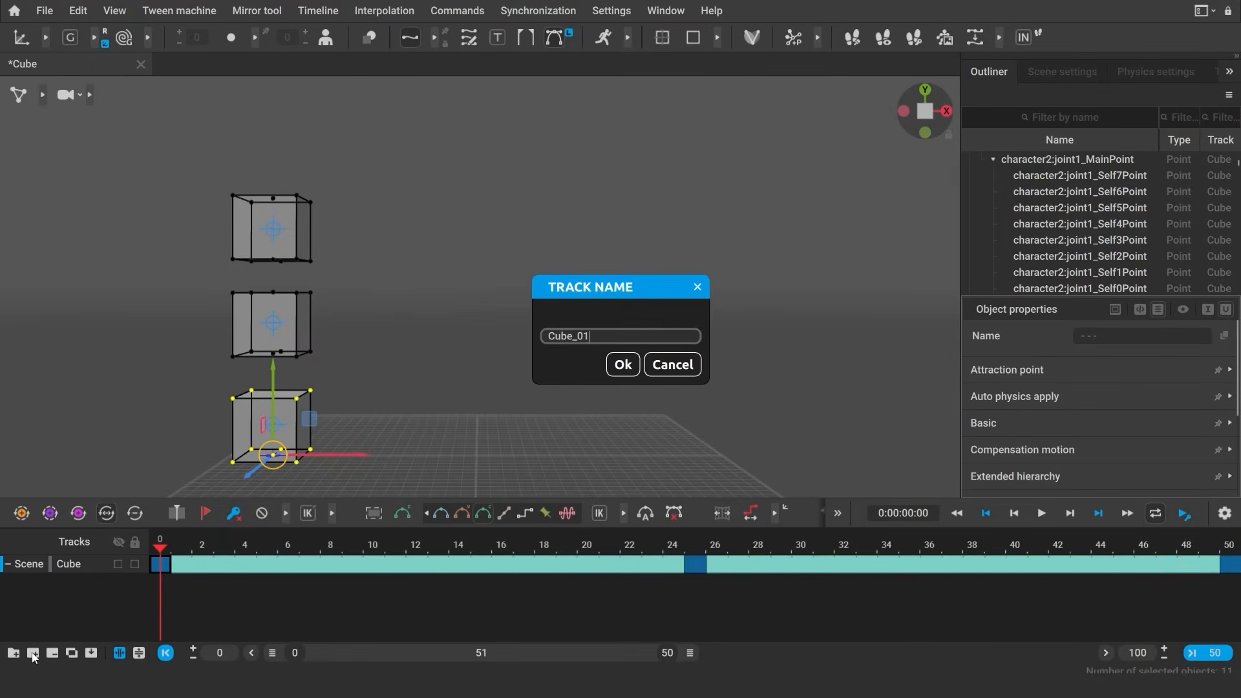
key("Return")
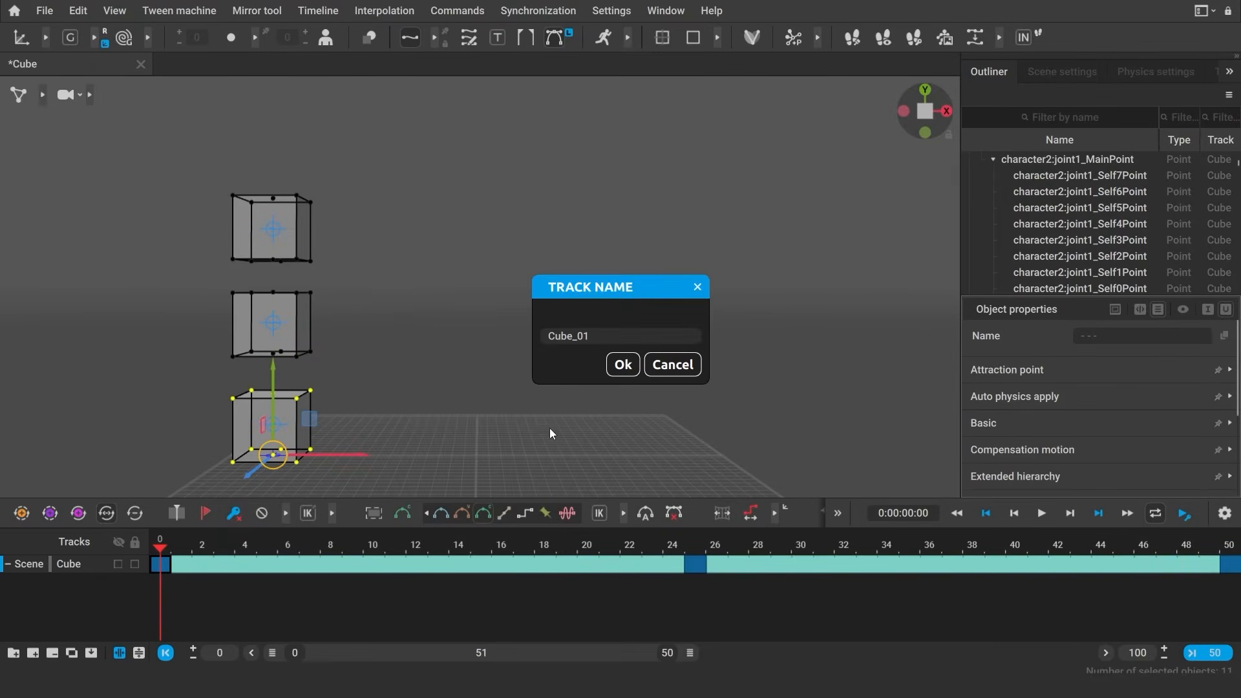
left_click(623, 364)
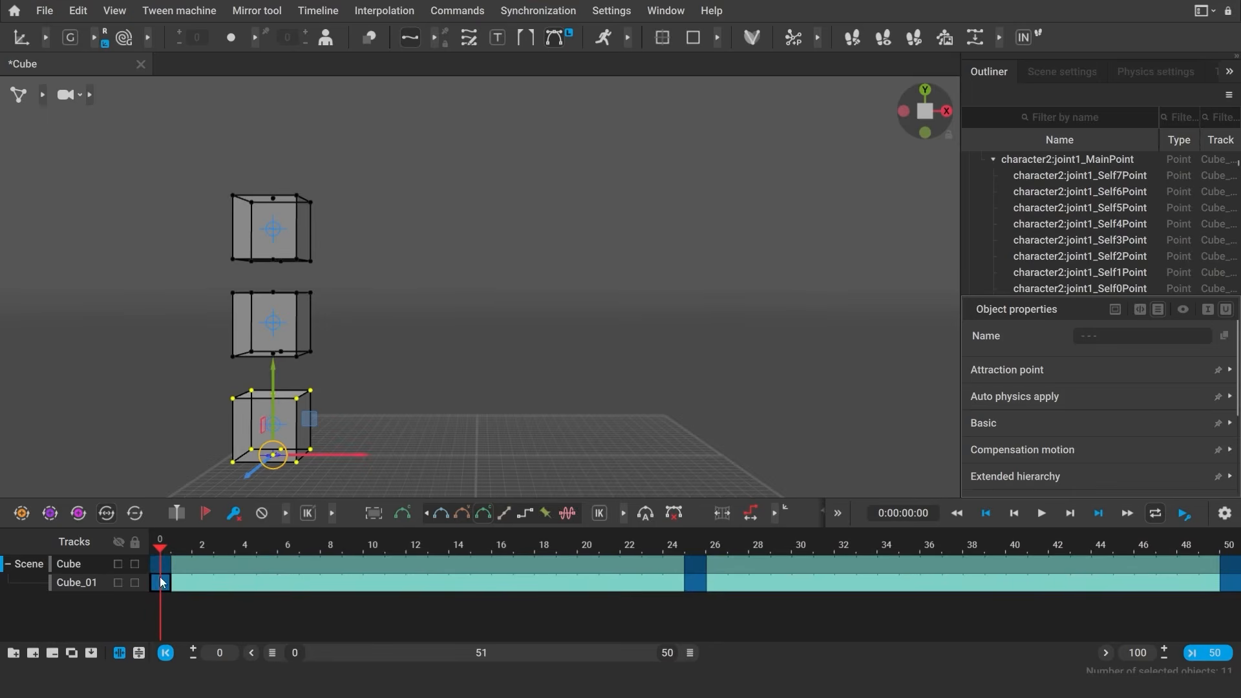
left_click_drag(160, 550, 289, 582)
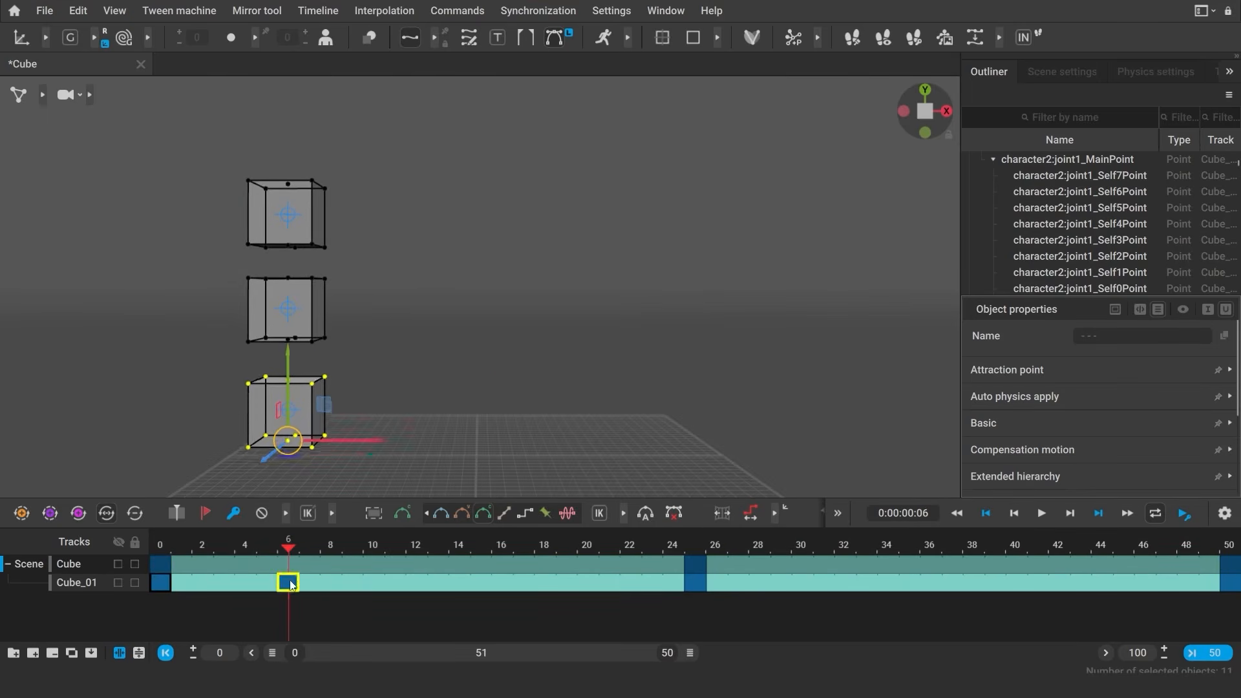
left_click_drag(163, 548, 152, 579)
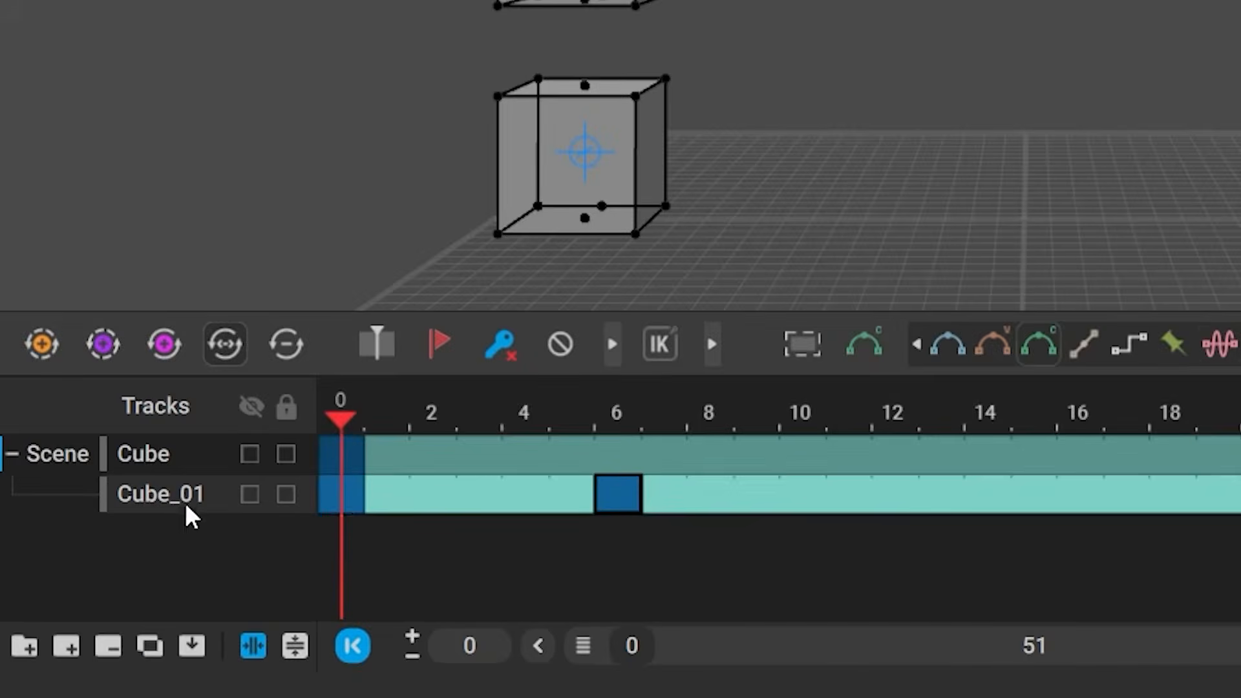
Step: Select the visible points of the Cube_01 and Cube tracks in turn, and all objects belonging to each track
double_click(181, 497)
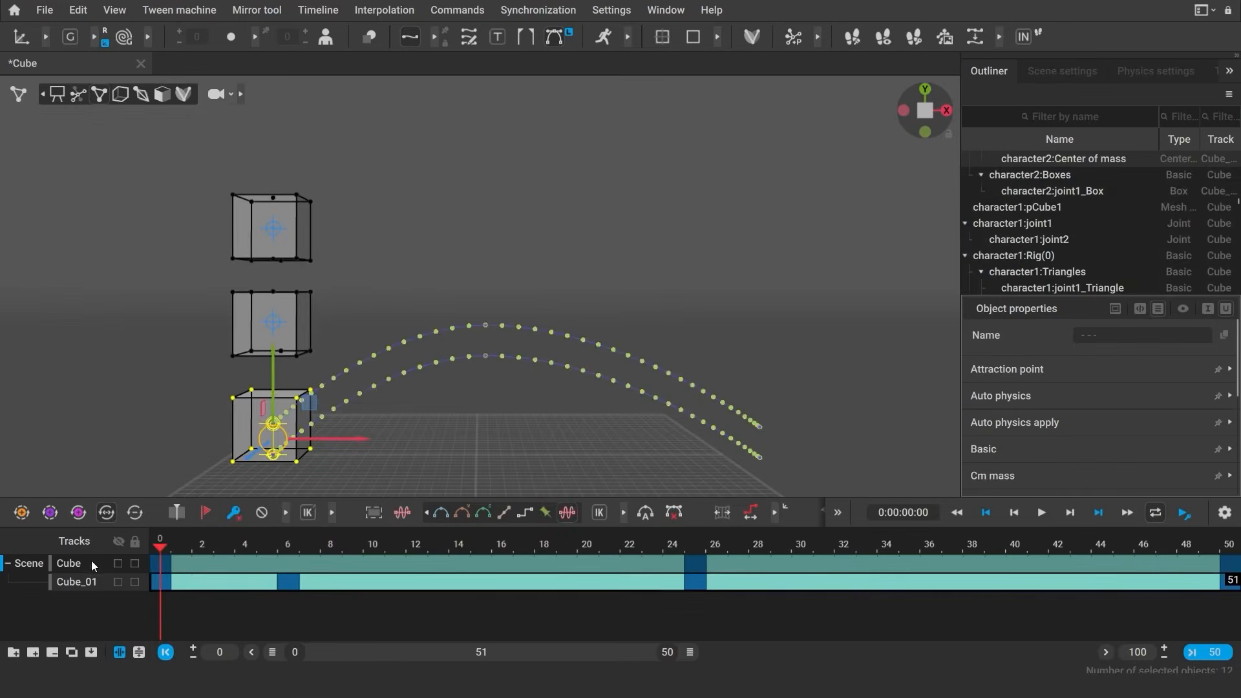
double_click(194, 448)
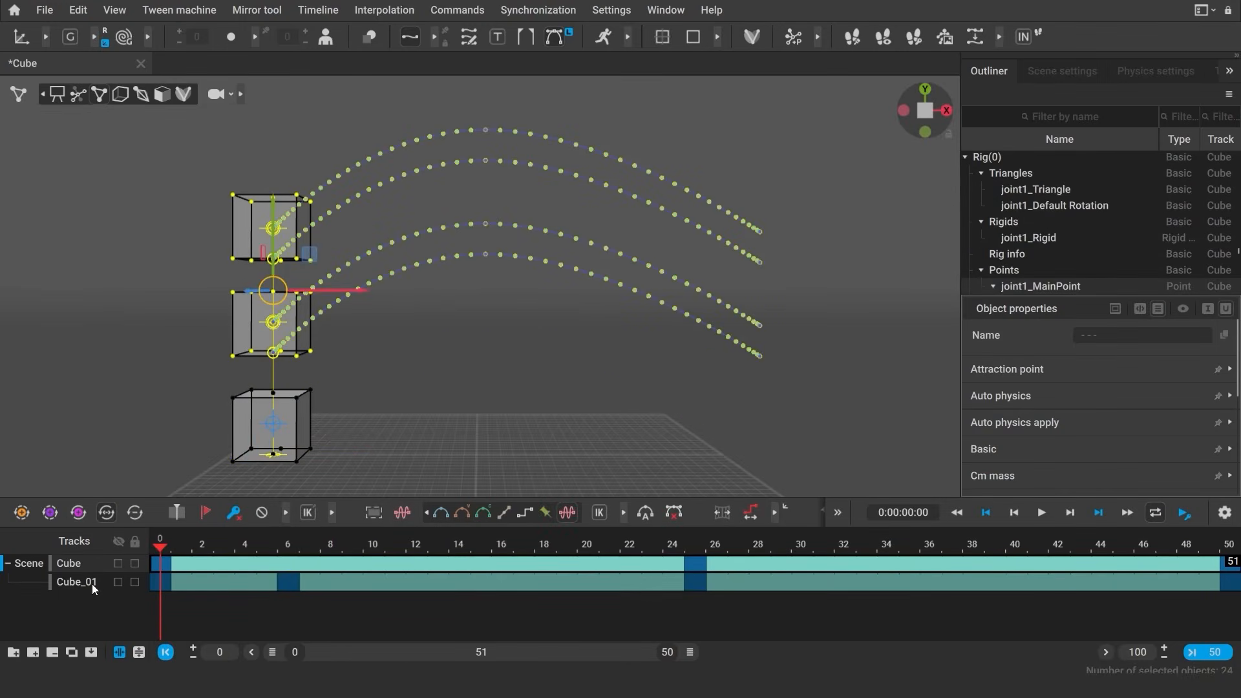
double_click(92, 583, "alt")
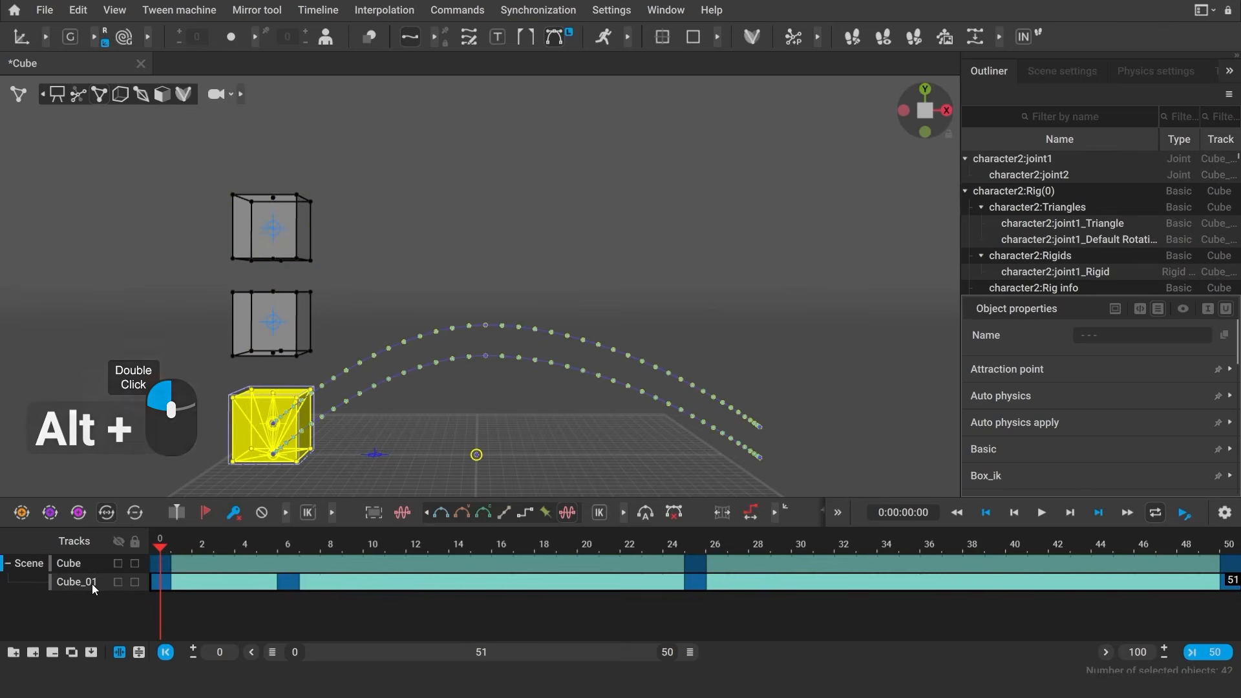
left_click(86, 561)
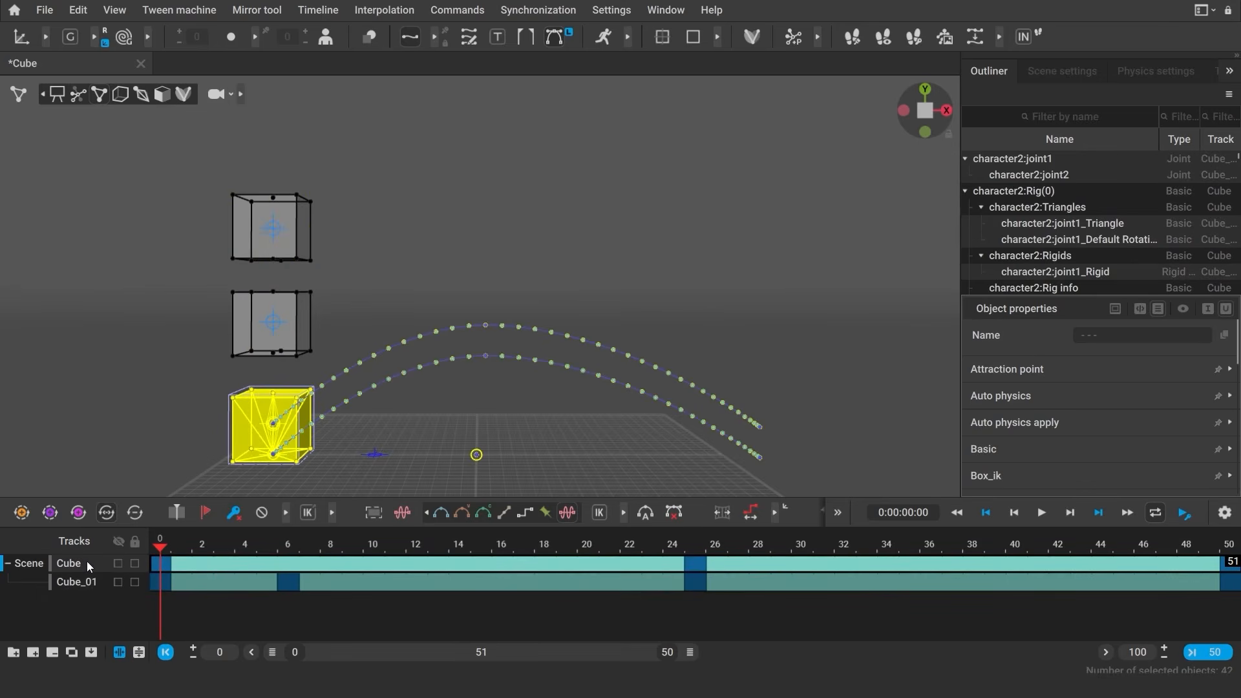
double_click(87, 561, "alt")
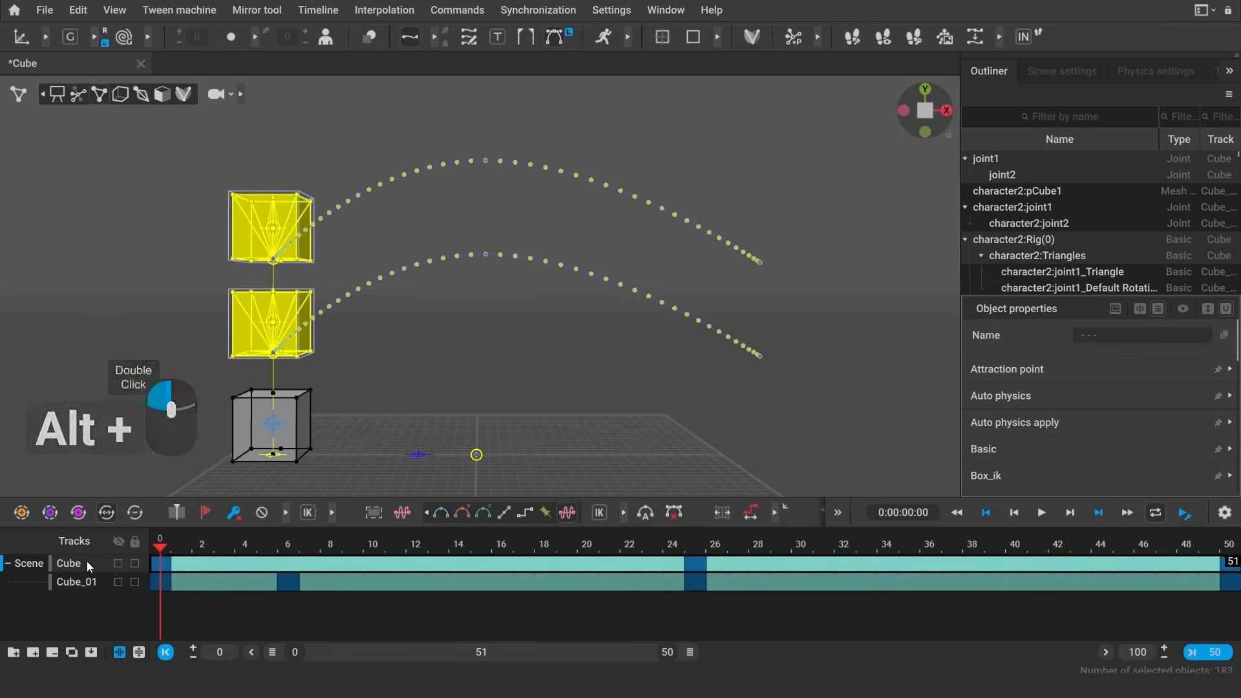
Step: Clear the selection, scrub the three cubes' motion to frame 18, and return to frame 0
left_click(119, 475)
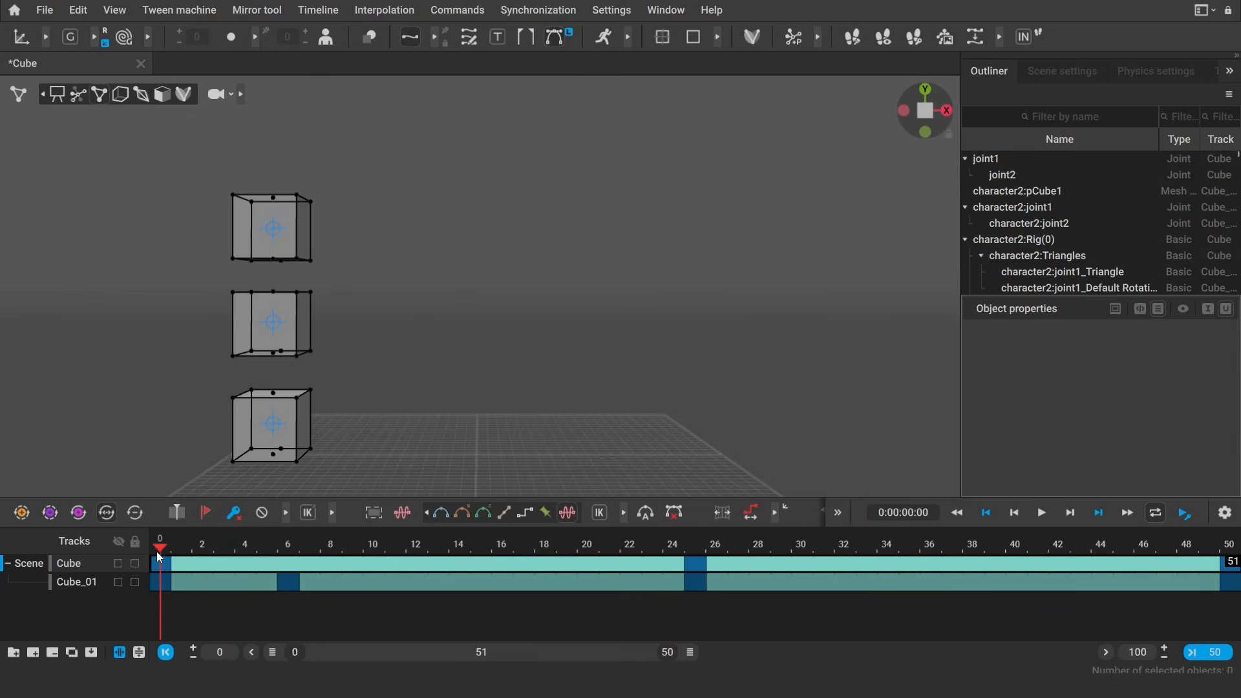
left_click_drag(160, 563, 556, 560)
left_click_drag(159, 560, 134, 567)
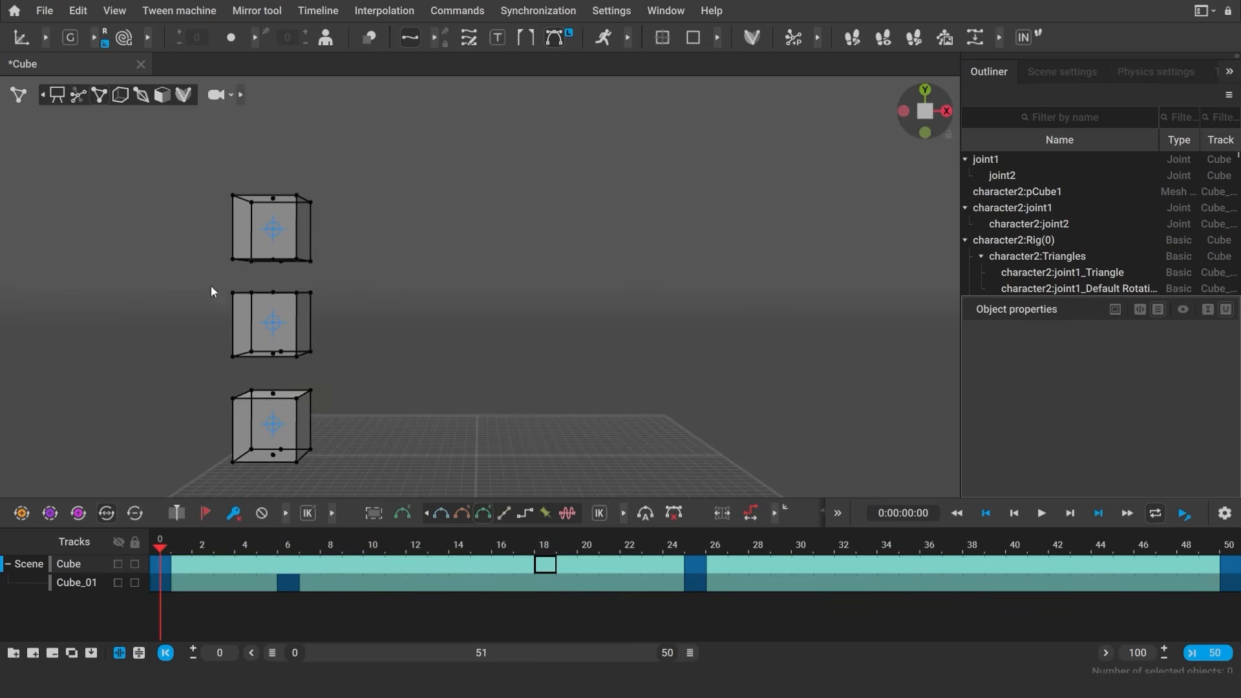
Step: Put the middle cube on a new track named Cube_02, add a key at frame 19 on that track, and return to frame 0
left_click_drag(206, 287, 339, 374)
left_click(33, 653)
type("Cube_02")
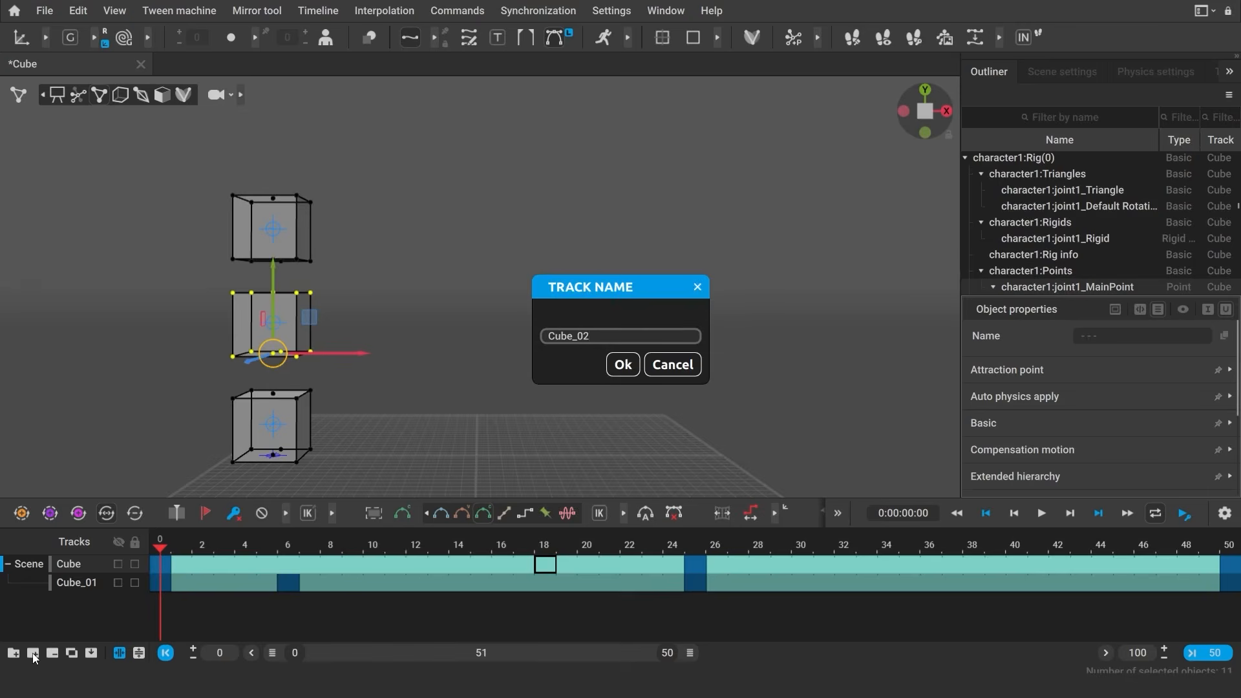
left_click(623, 366)
left_click(310, 580)
left_click_drag(311, 578, 565, 594)
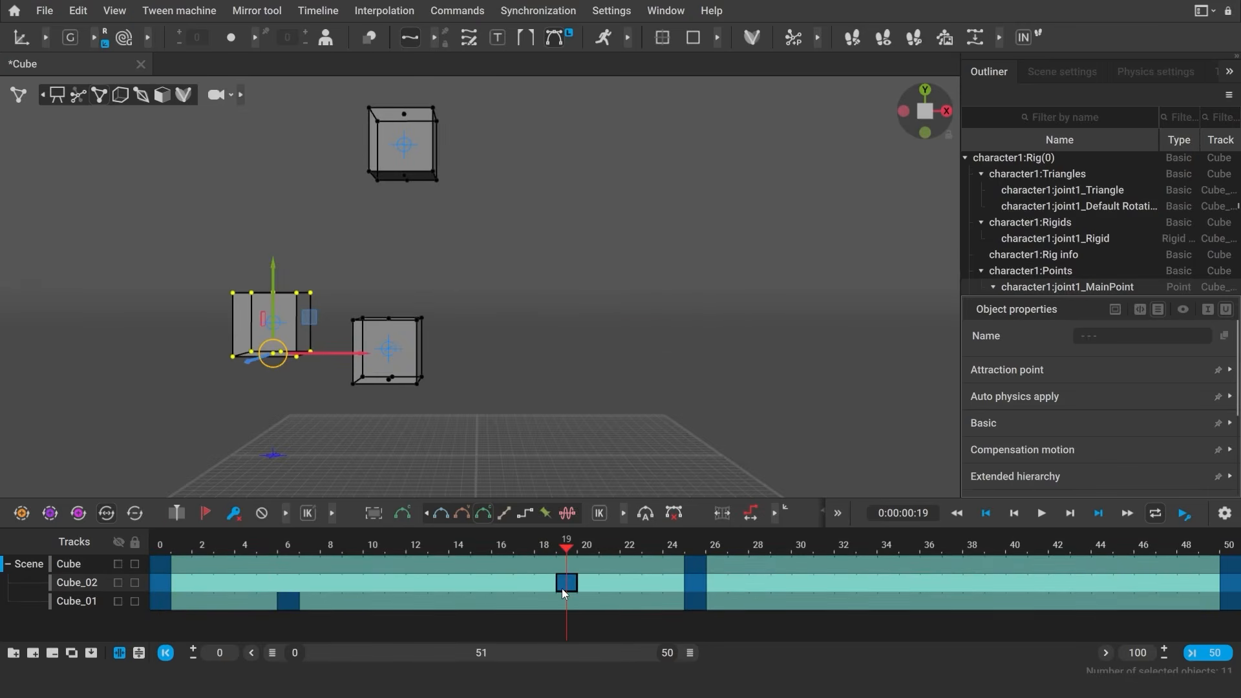
left_click_drag(249, 537, 107, 588)
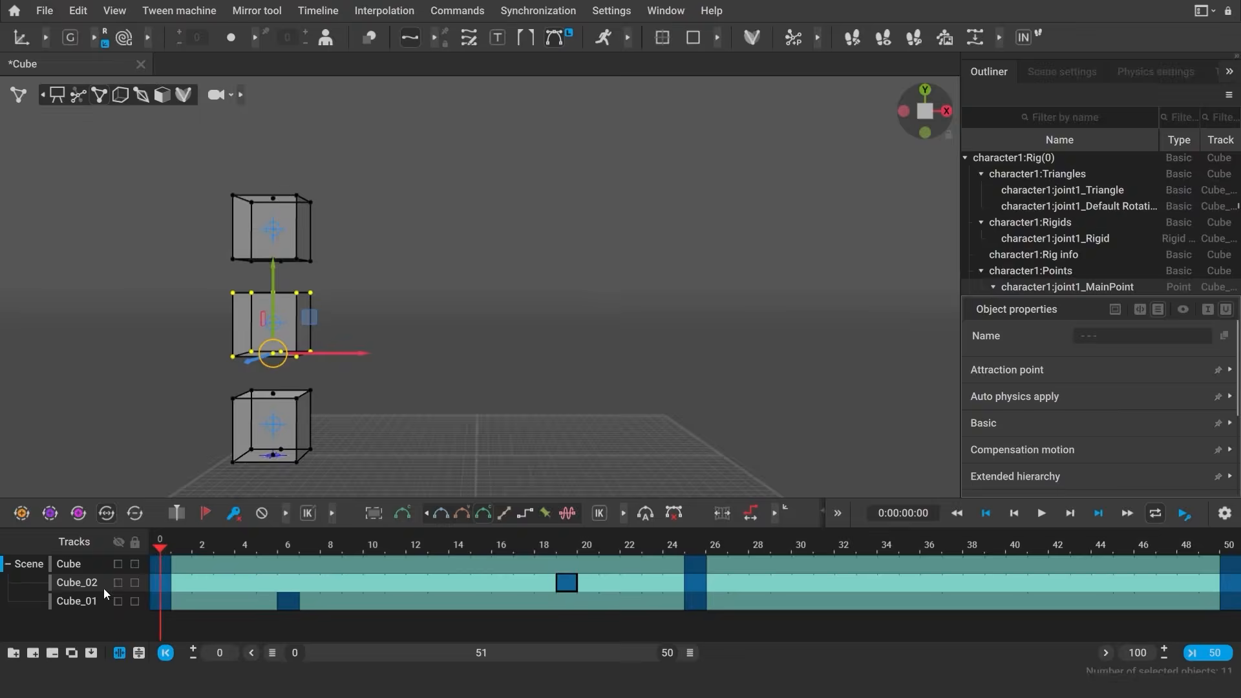
Step: Merge the Cube_01 and Cube_02 tracks, and check the merged track's keys at frames 6 and 19
left_click(155, 529)
left_click(170, 485, "shift")
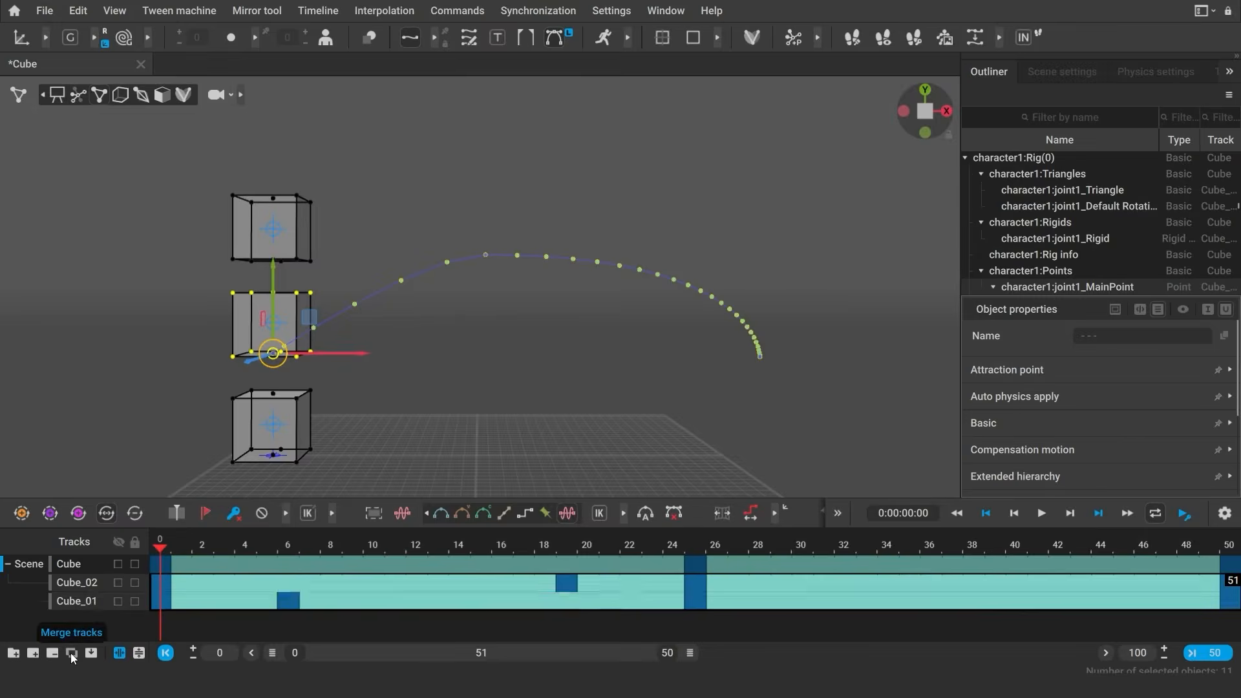
left_click(143, 627)
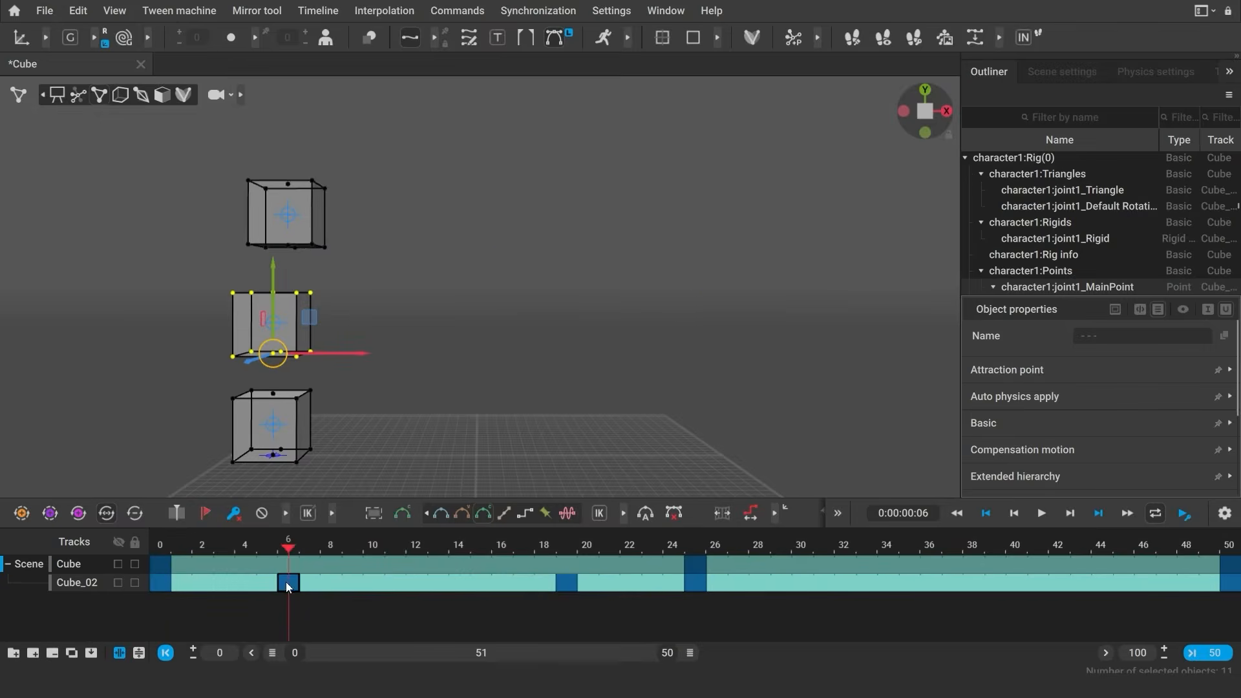
left_click(561, 582)
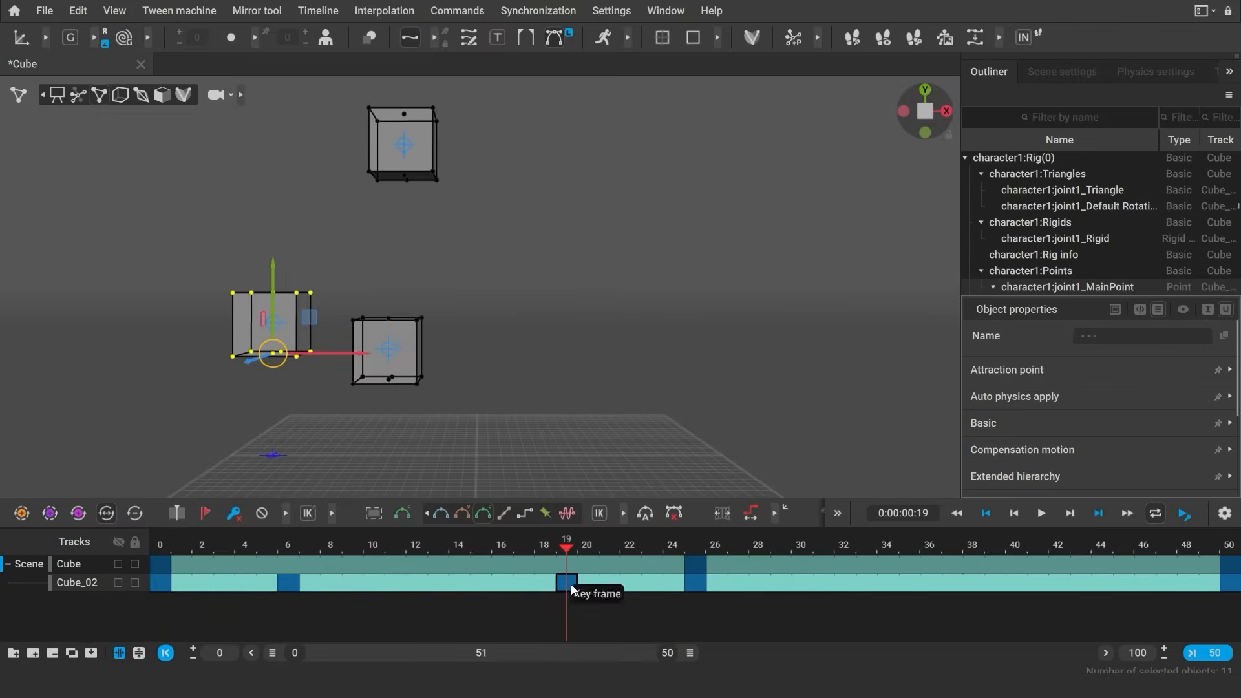
Step: Return to frame 0 and move the Cube_02 track above the Cube track
left_click(153, 584)
left_click_drag(92, 586, 87, 567)
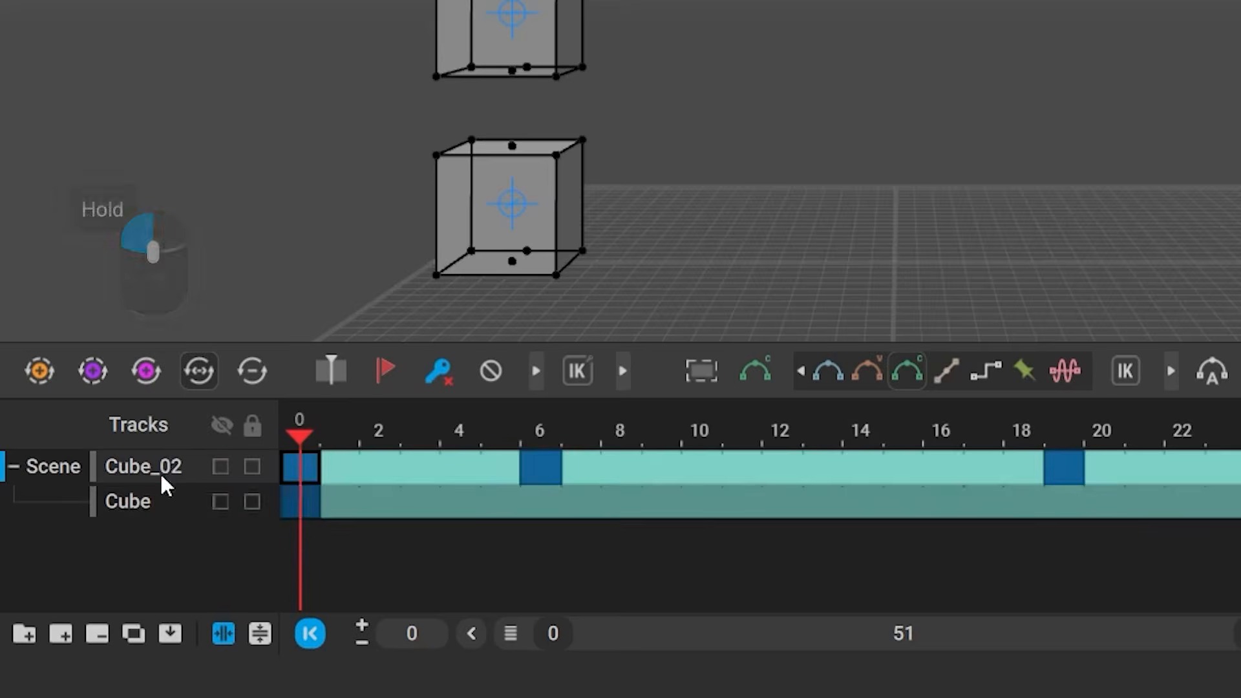
Step: Move the Cube_02 track below the Cube track and group both tracks in a folder named Cube
left_click_drag(162, 477, 162, 497)
left_click(104, 467)
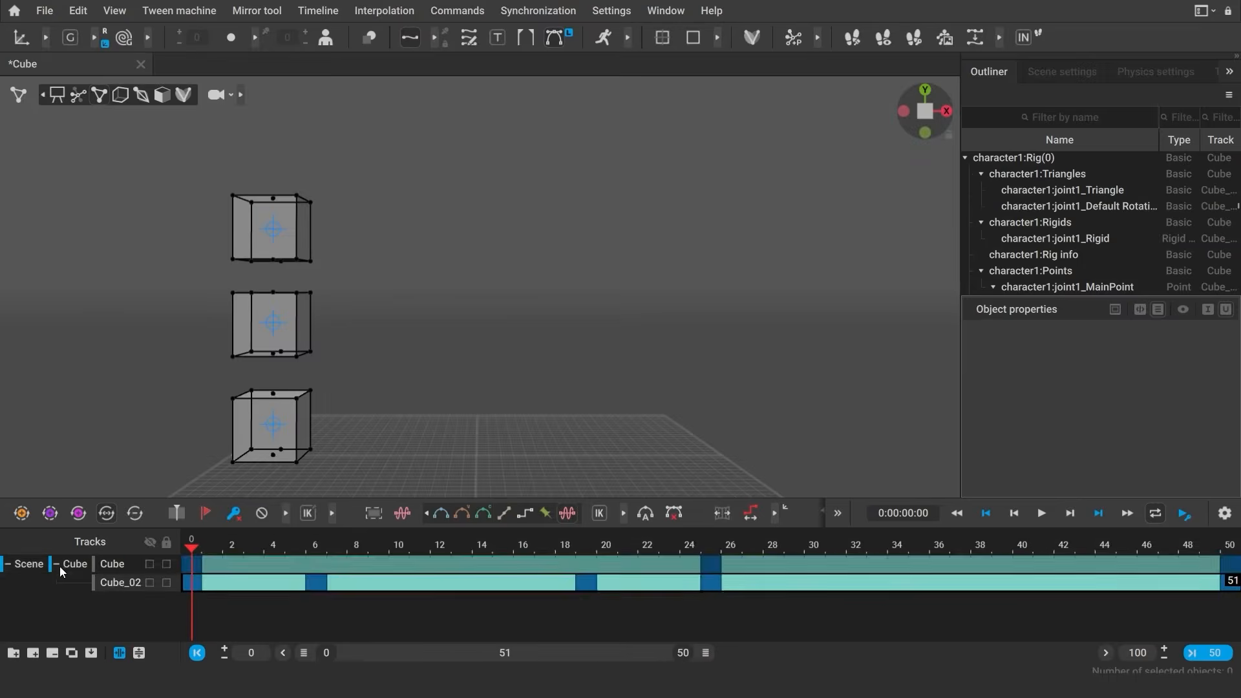
Step: Collapse the Cube folder and check its combined keys at frames 6 and 19
left_click(56, 564)
left_click(286, 566)
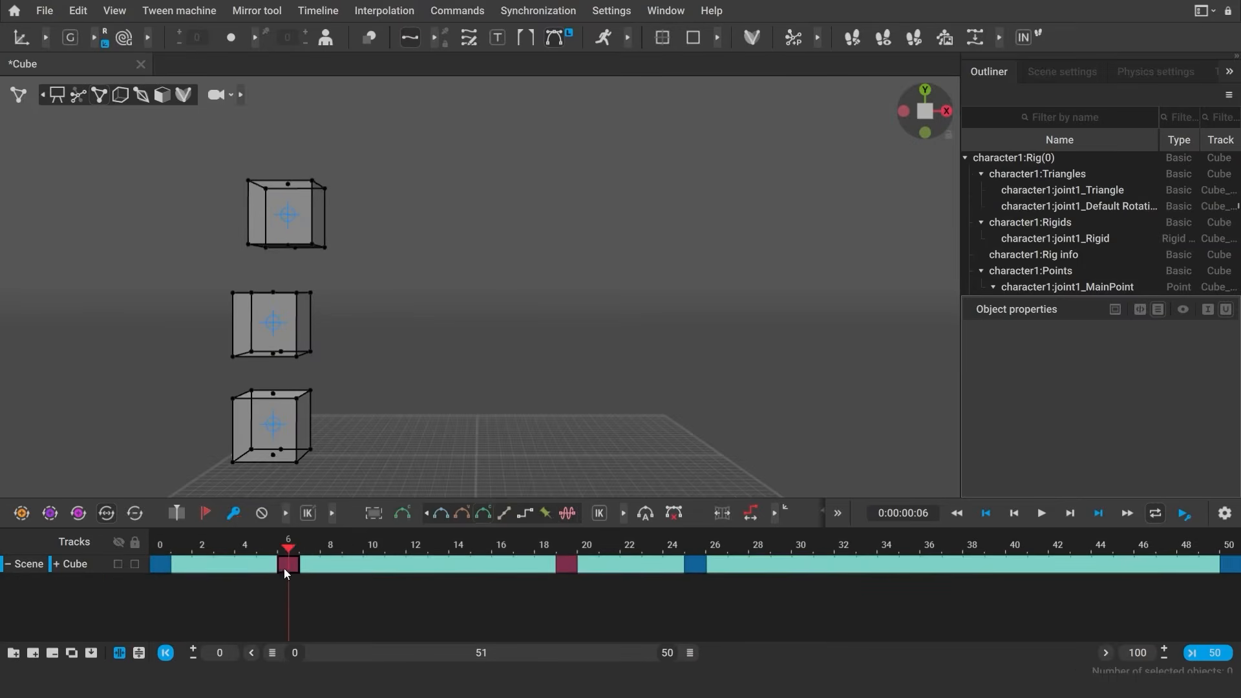
left_click(567, 570)
Step: Expand the Cube folder, set Cube_02's interval between frames 6 and 19 to Bezier viscous interpolation, and check the collapsed folder
left_click(56, 564)
left_click(407, 583)
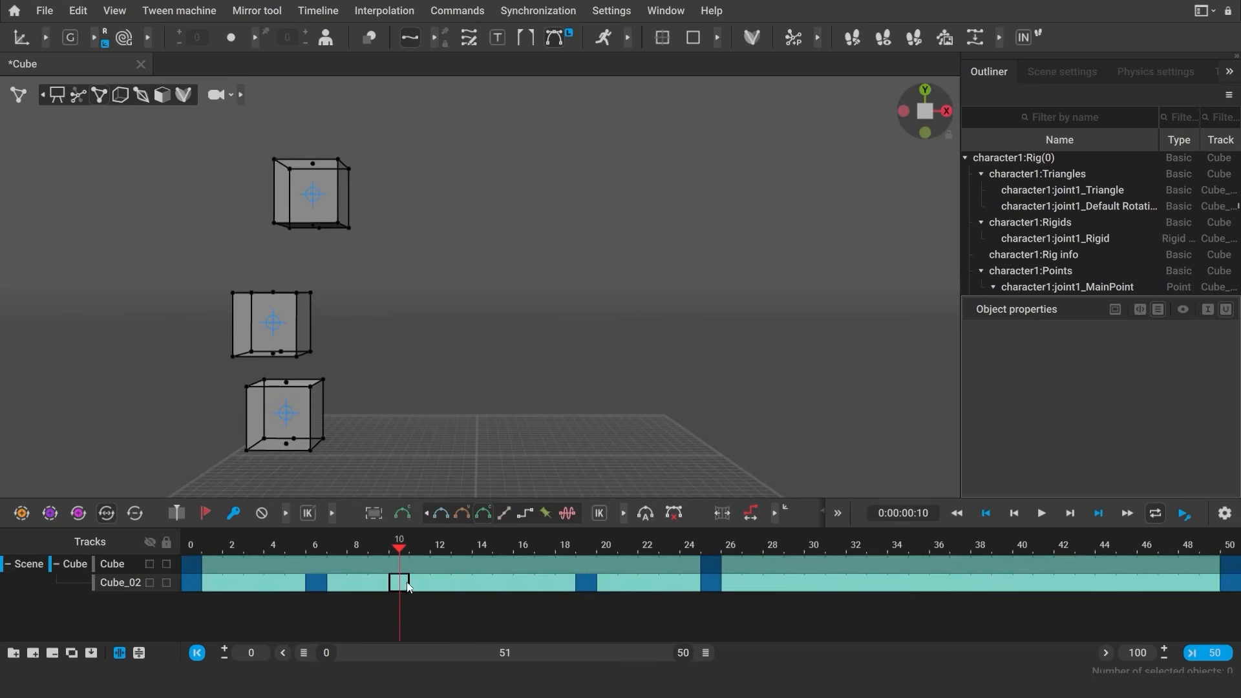
left_click(415, 585)
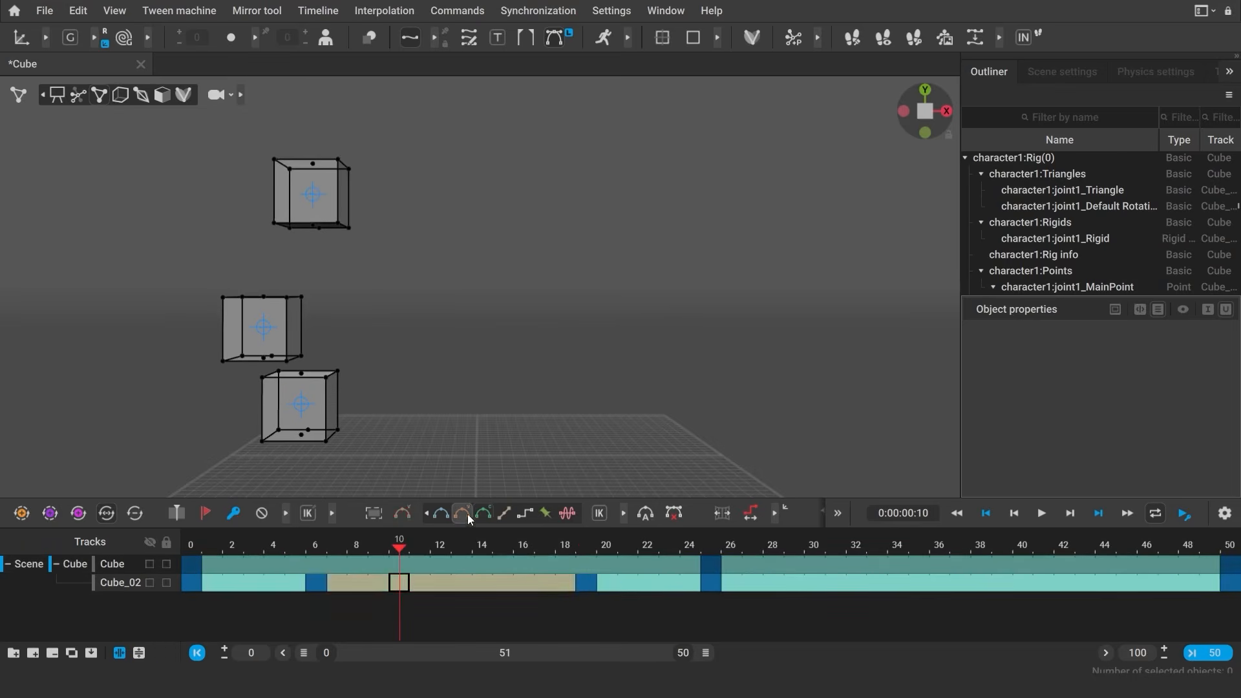
left_click(57, 564)
left_click(56, 565)
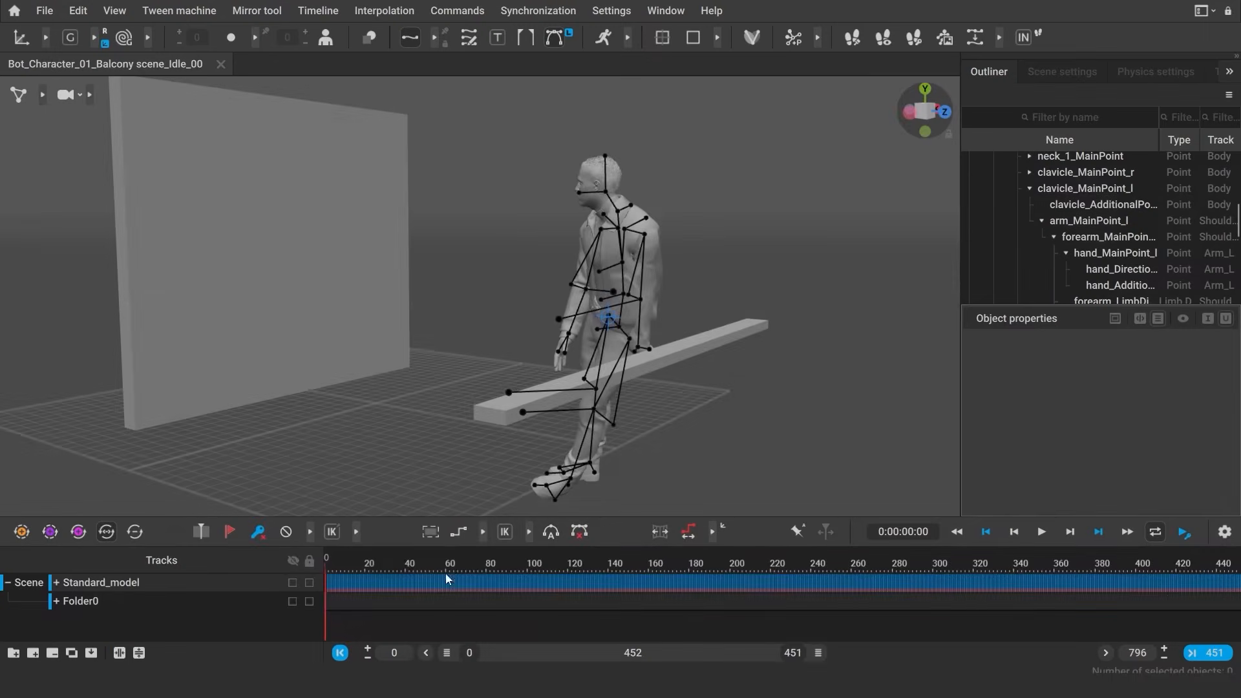
Step: In the Bot_Character_01 balcony scene, scrub to frame 50, enlarge the timeline area, and expand the Standard_model folder
left_click_drag(376, 569, 428, 576)
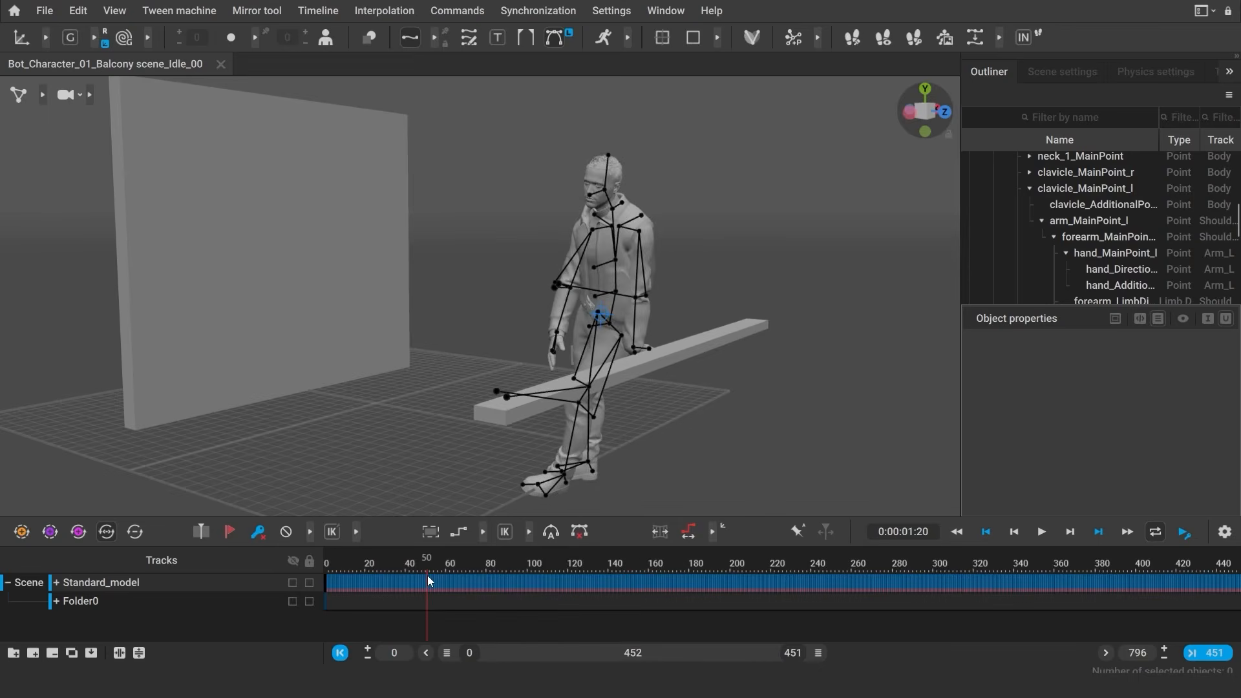
left_click_drag(86, 515, 132, 456)
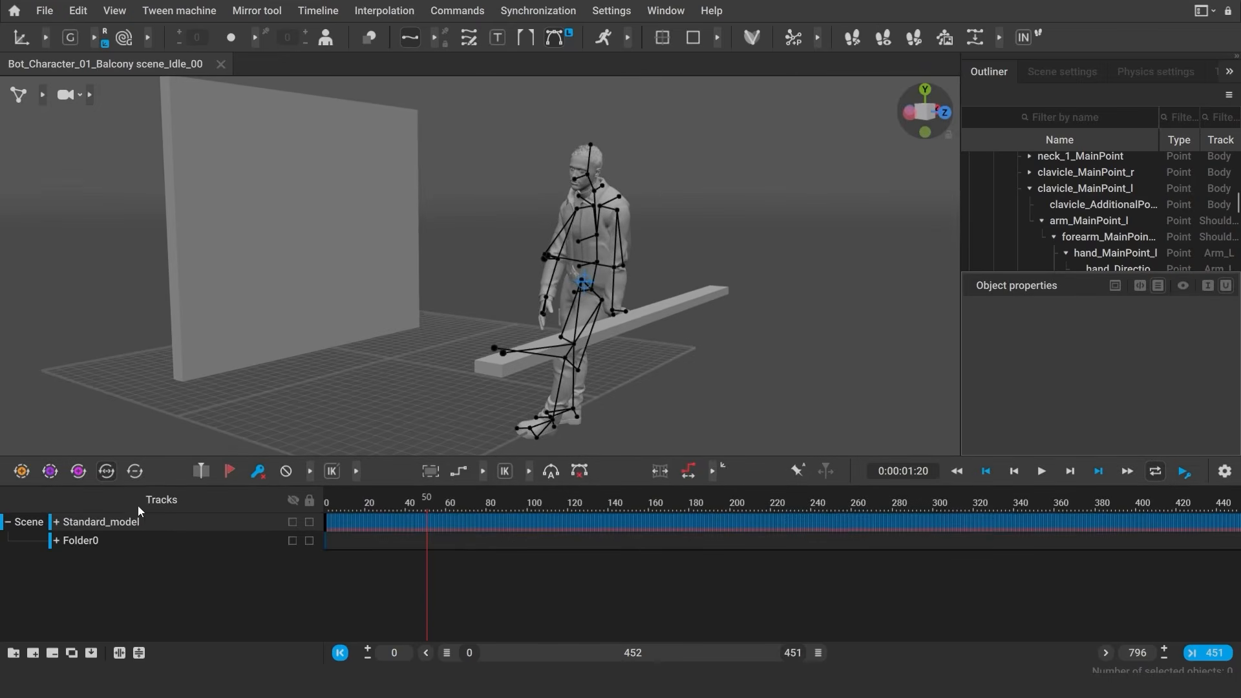
left_click(56, 522)
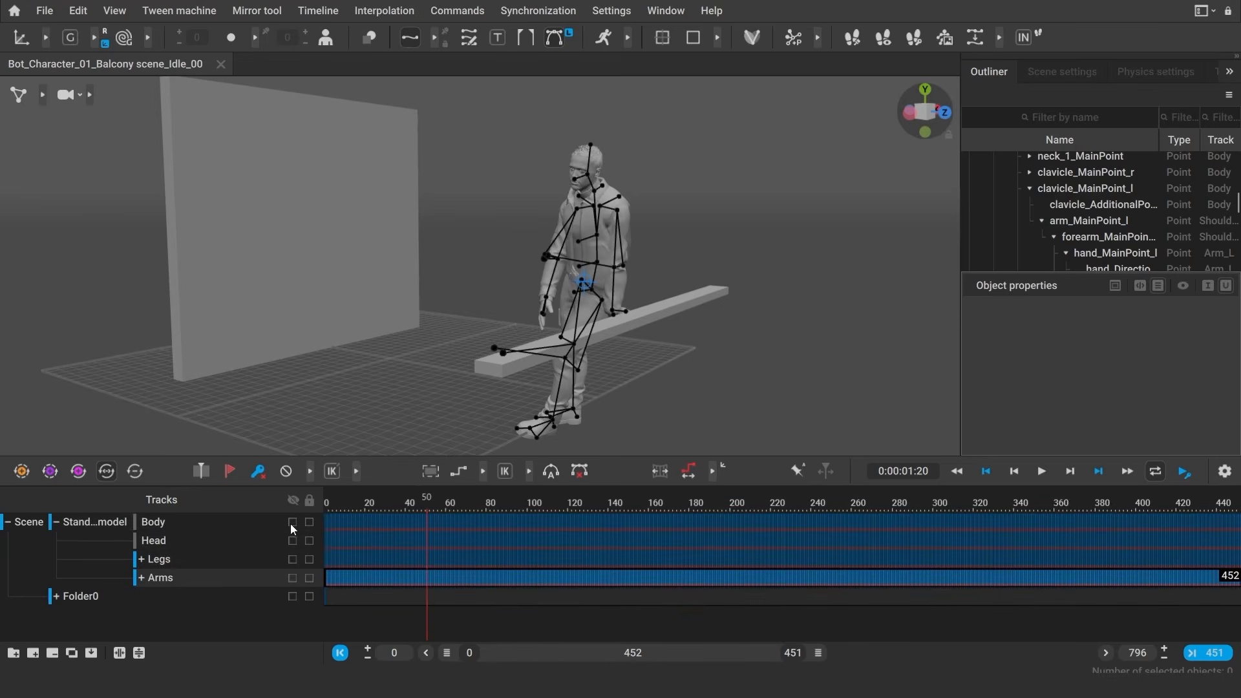
Step: Collapse the Standard_model folder, remove Label 1 from all its frames, and expand it again
left_click(57, 523)
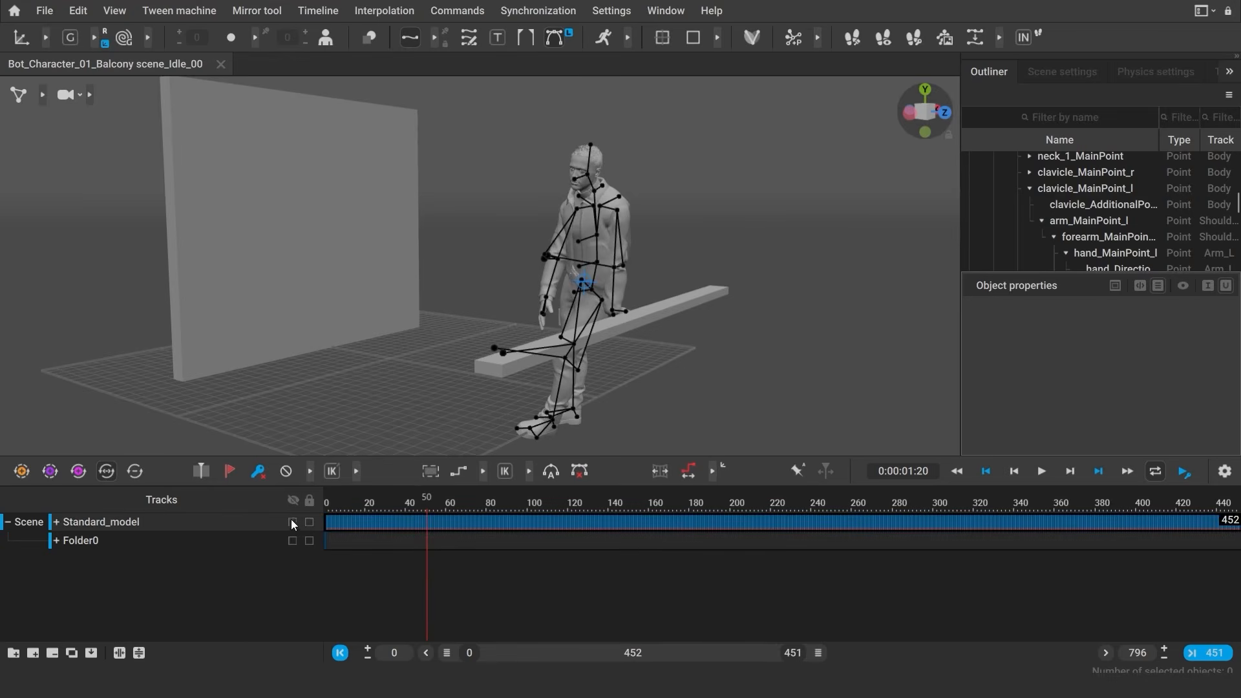
left_click(229, 475)
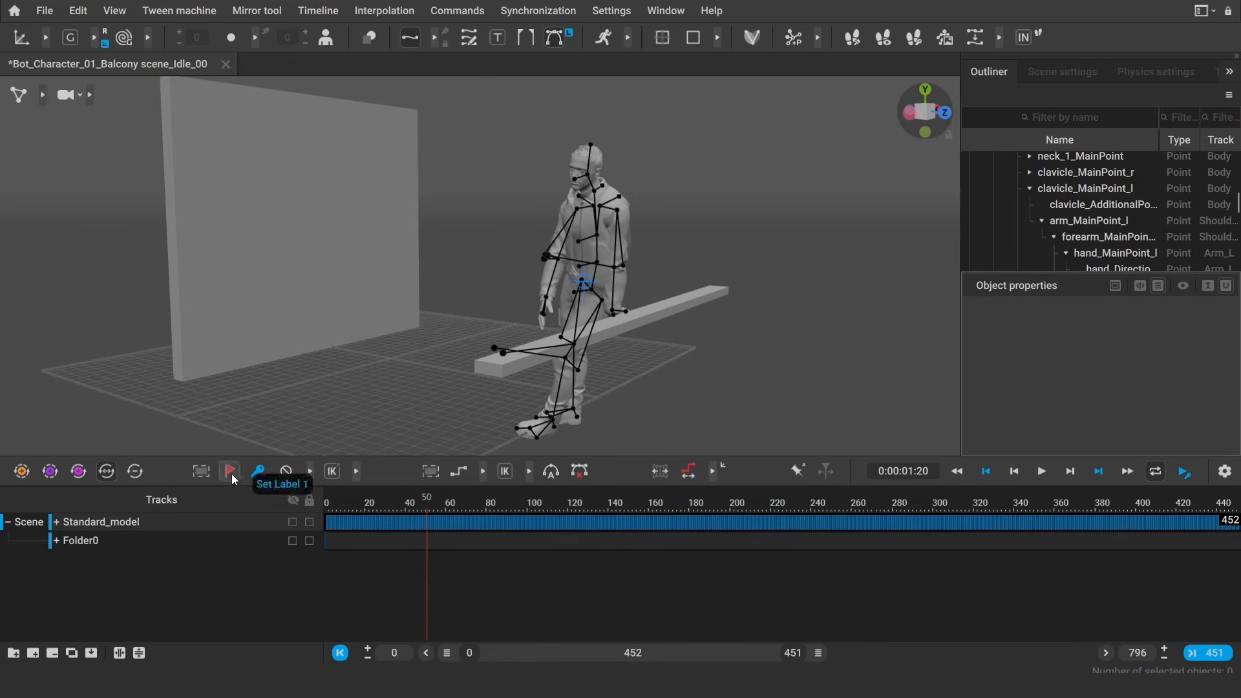
left_click(56, 523)
Step: Narrow the timeline to frames 33 through 70, scrub the character's arm motion up close, and stop at frame 54
scroll(557, 381, "up", 5)
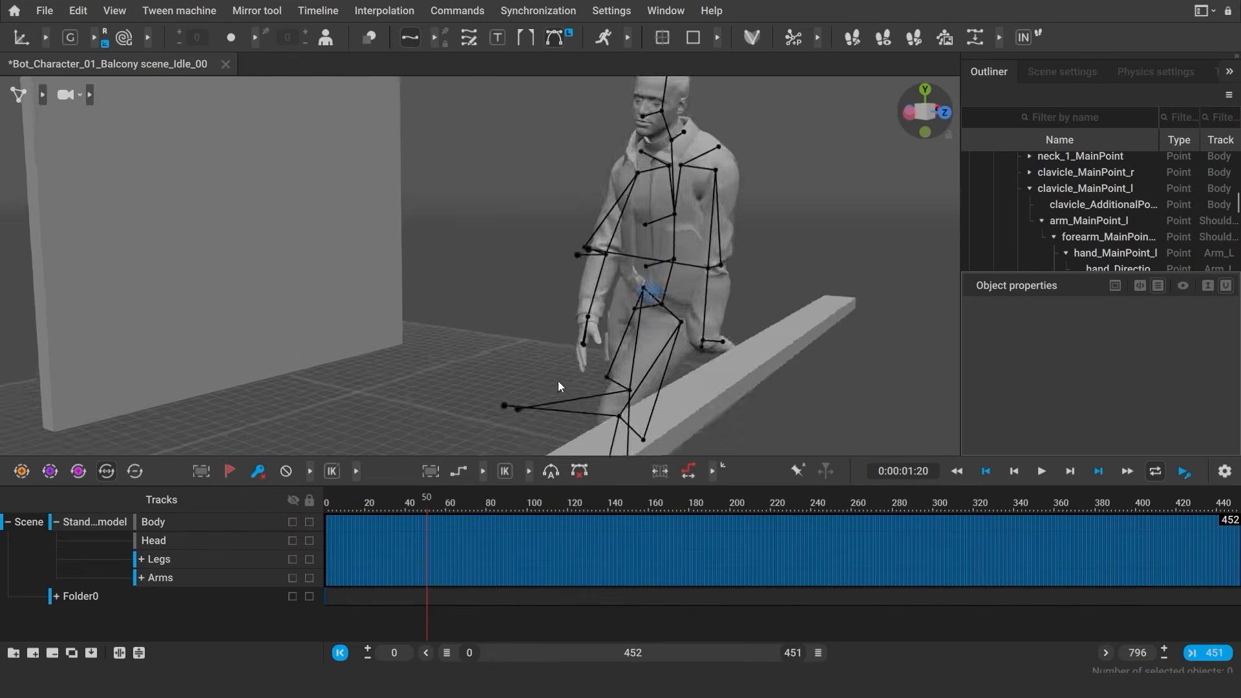
middle_click_drag(558, 381, 402, 440)
left_click_drag(426, 509, 443, 529)
scroll(469, 219, "up", 4)
left_click_drag(819, 652, 522, 646)
left_click_drag(447, 653, 473, 666)
left_click(468, 509)
left_click_drag(469, 514, 891, 521)
left_click(867, 521)
left_click(847, 514)
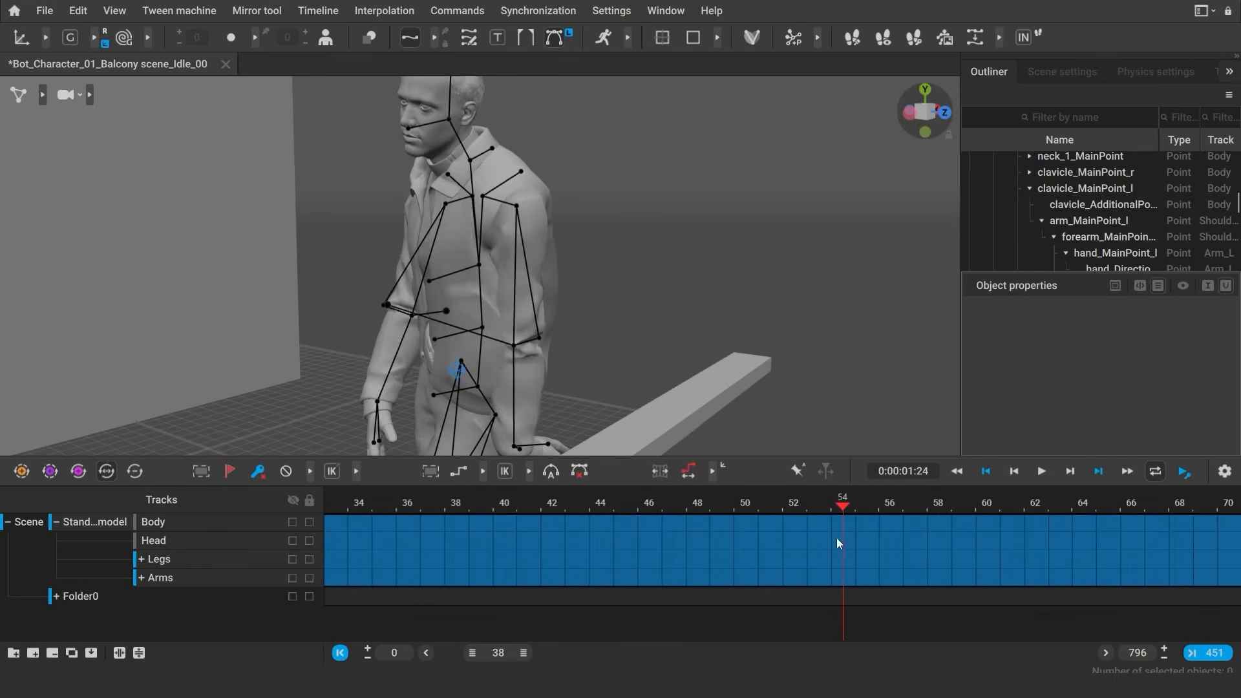
Step: Expand the Arms folder, select the Arm_L track's objects, and set Label 1 on its keys at frames 54 and 60
left_click(843, 582)
left_click(141, 579)
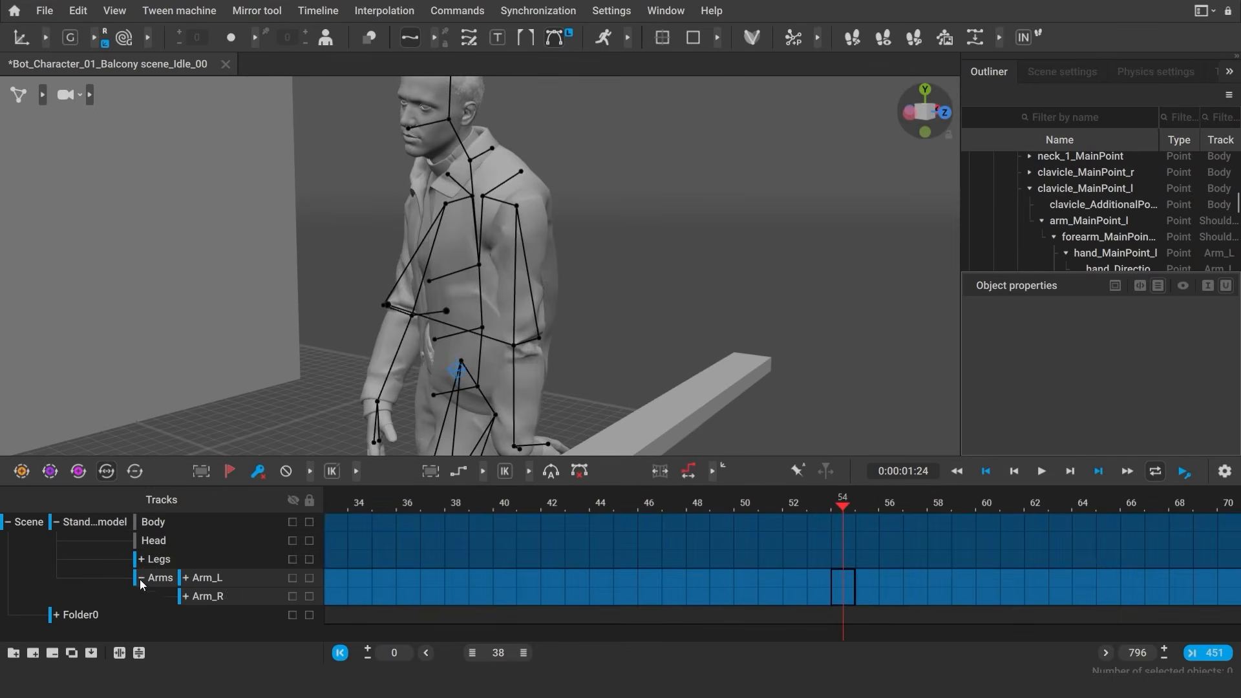
left_click(228, 584)
left_click(845, 580)
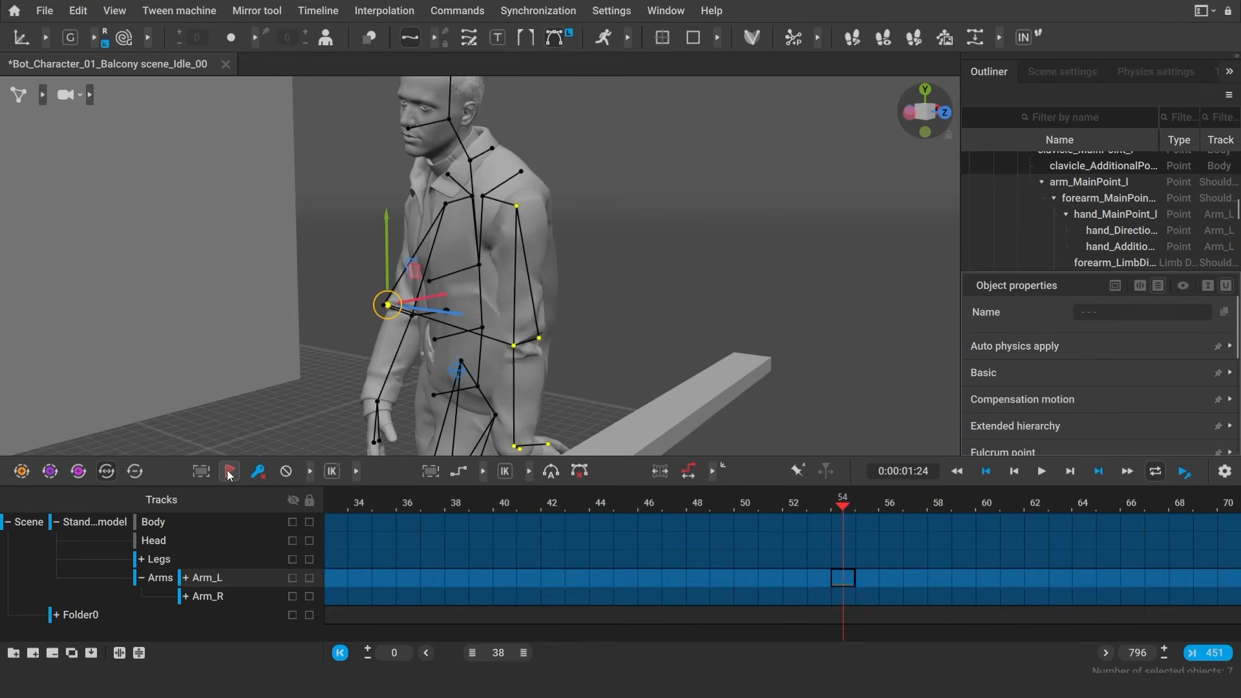
left_click_drag(844, 509, 984, 510)
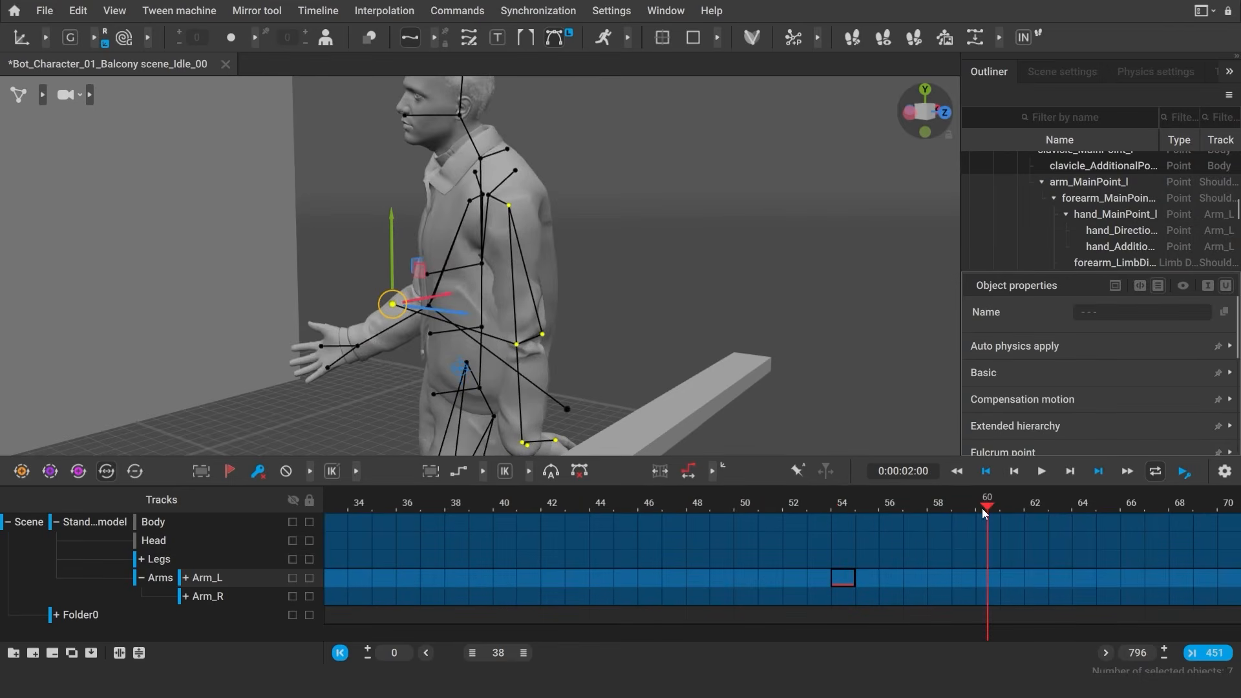
left_click(985, 584)
left_click(228, 473)
Step: Remove the Arm_L keys from frames 55 to 59, set that interval to Bezier interpolation, and scrub to frame 60
left_click_drag(869, 580, 960, 585)
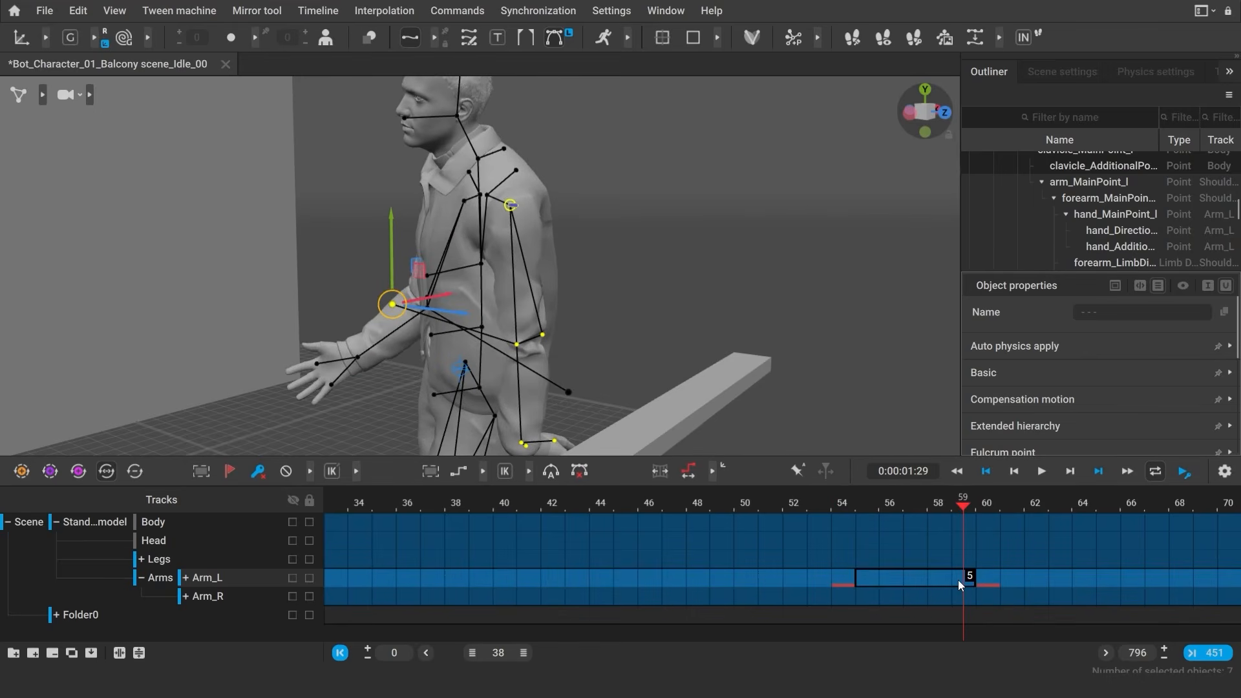
key("f")
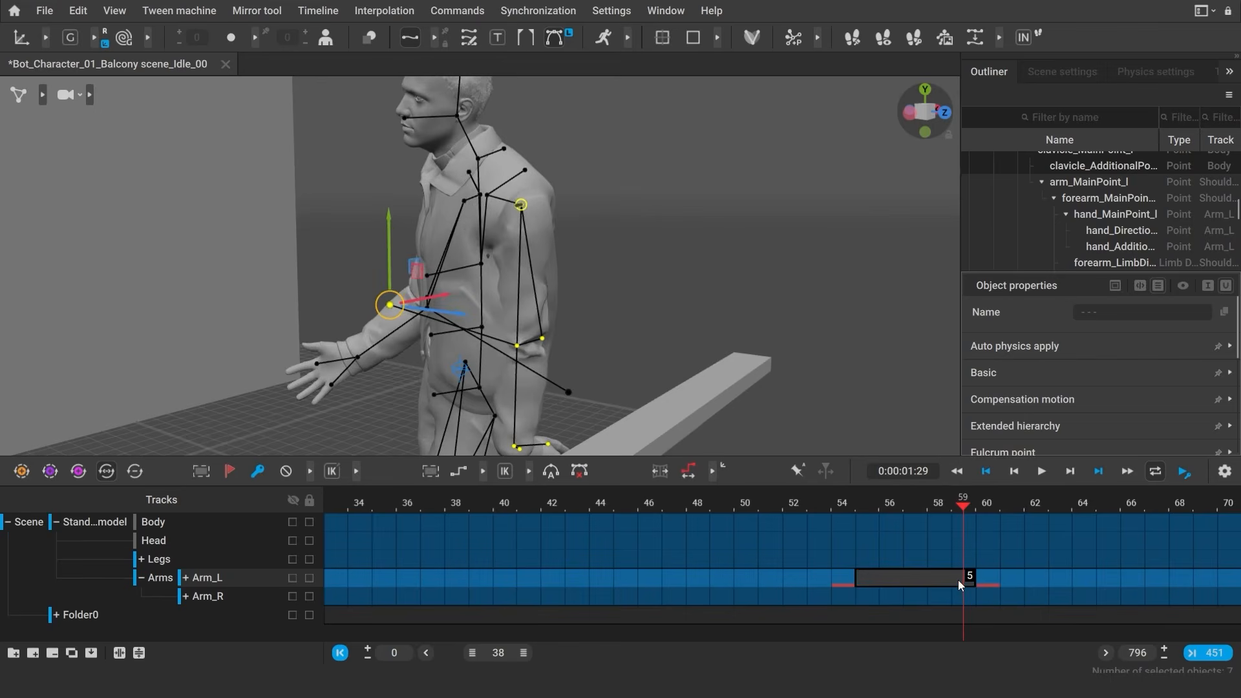
left_click(483, 472)
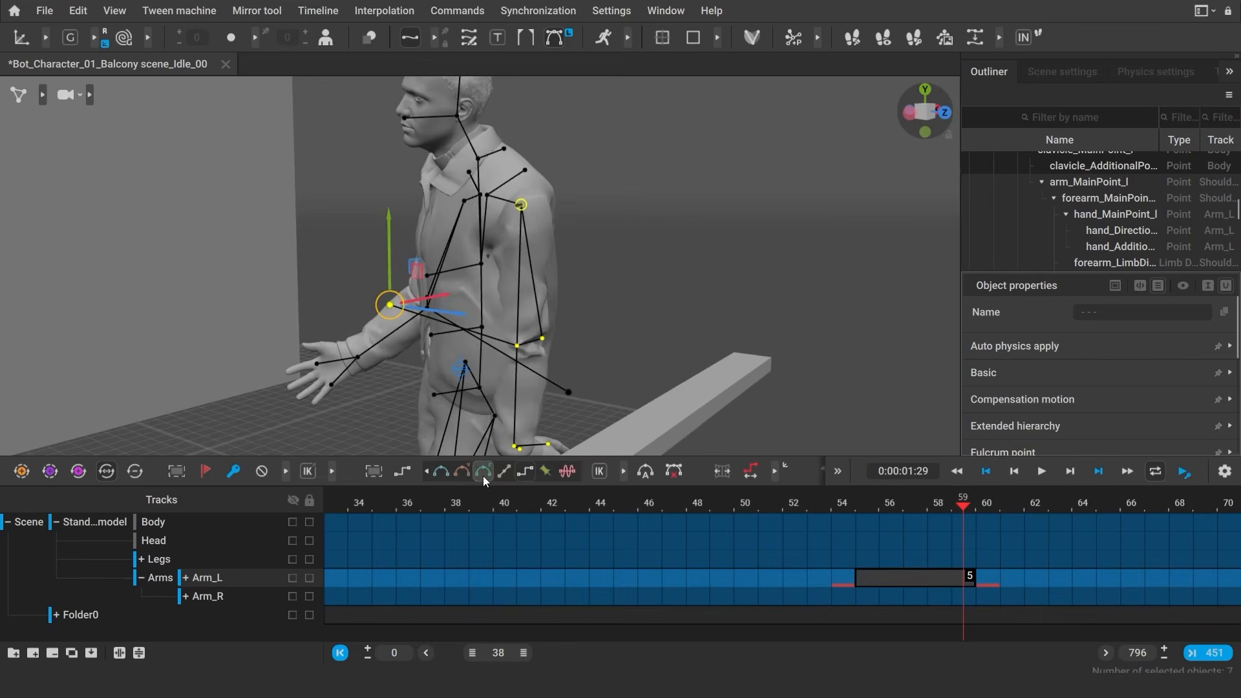
left_click(437, 474)
mouse_move(968, 514)
left_mouse_down()
mouse_move(838, 520)
mouse_move(980, 527)
left_mouse_up()
left_click(864, 427)
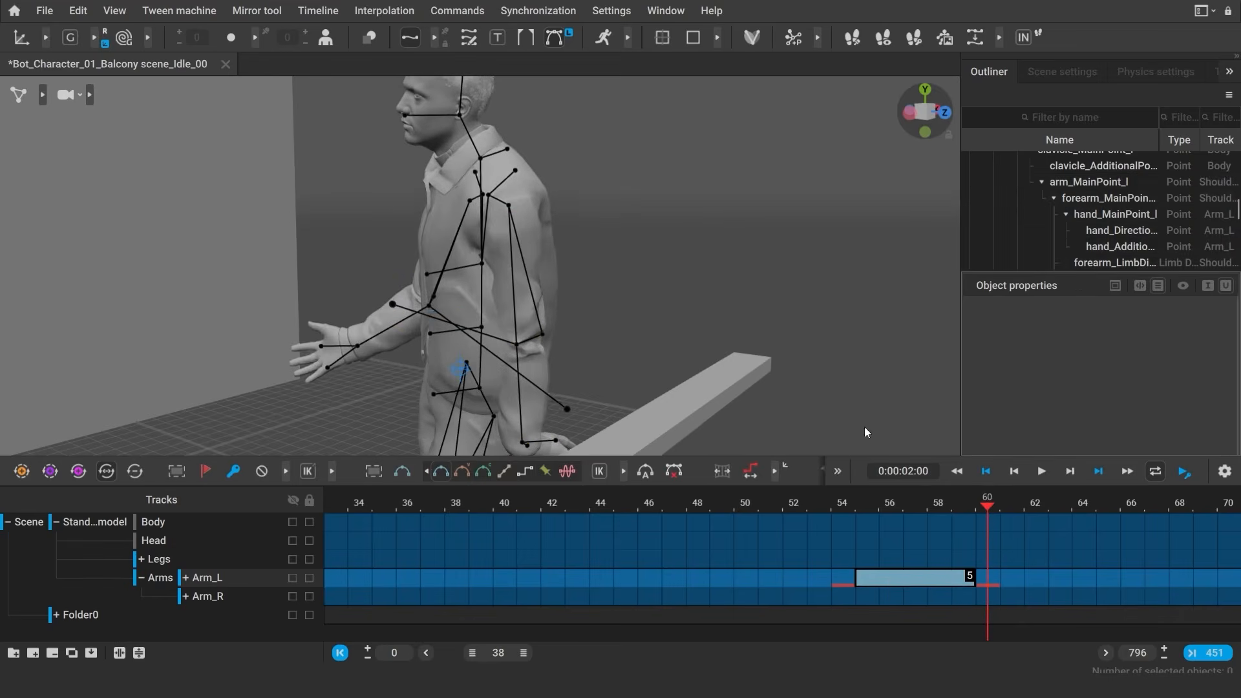
Step: At frame 54, move the character's left hand farther out and up onto the beam
middle_click_drag(598, 439, 666, 331)
scroll(665, 331, "up", 4)
left_click(843, 511)
double_click(688, 357)
left_click_drag(732, 363, 865, 377)
left_click_drag(824, 331, 826, 287)
scroll(845, 349, "down", 4)
Step: Swing the left elbow's control point outward and adjust the left hand's placement and rotation on the beam at frame 54
left_click_drag(846, 350, 763, 369, "alt")
left_click_drag(450, 249, 615, 250)
double_click(560, 393)
left_click_drag(569, 391, 666, 363, "alt")
key("e")
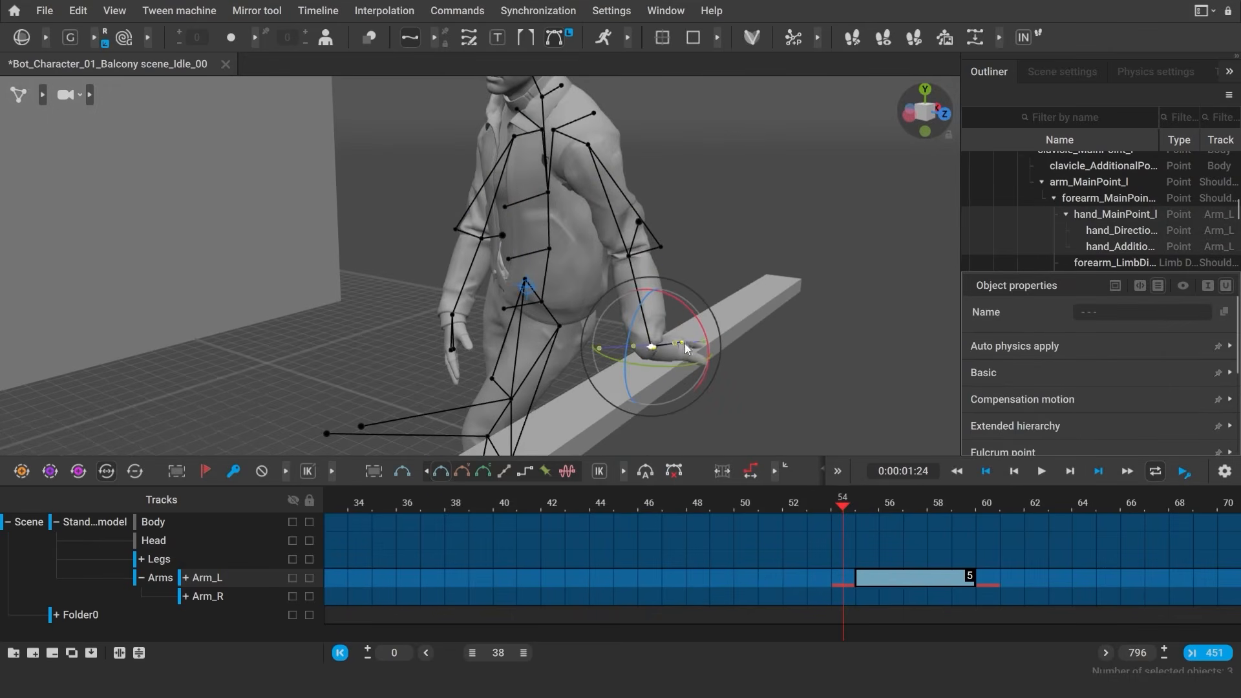
left_click(761, 379)
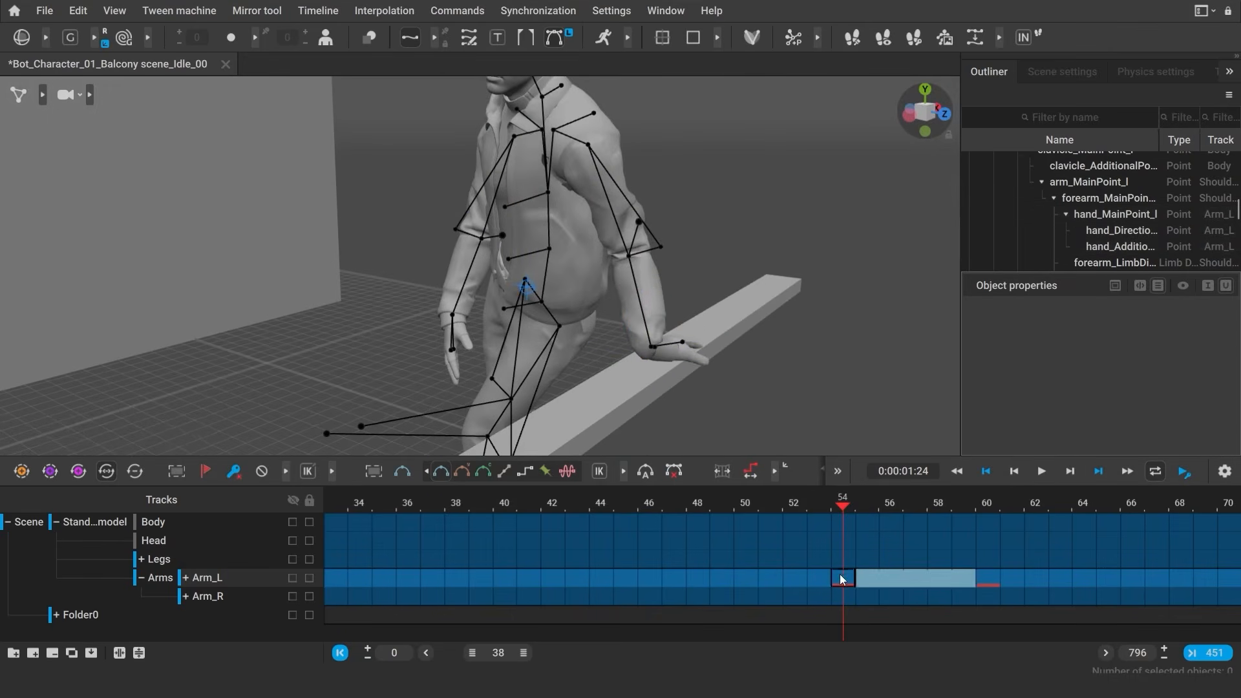
Step: Check the Arm_L interval and the left arm's motion between frames 54 and 60
left_click(938, 578)
left_click(985, 579)
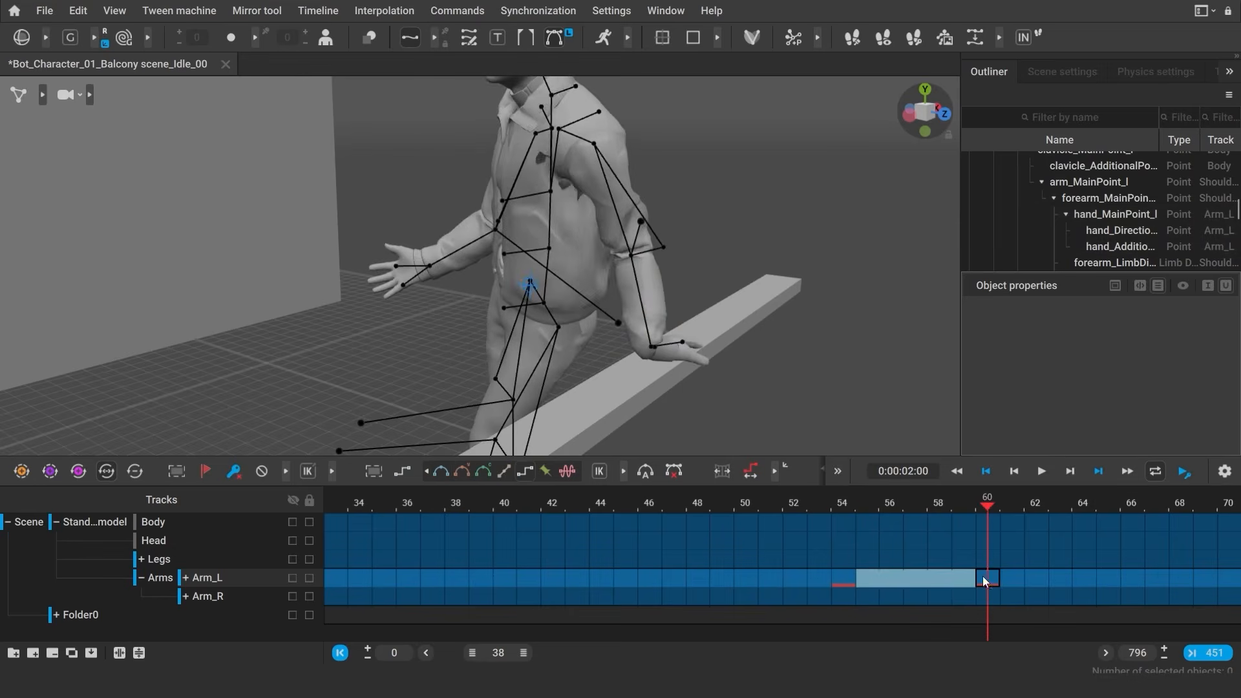
left_click(853, 507)
left_click(941, 509)
left_click(888, 511)
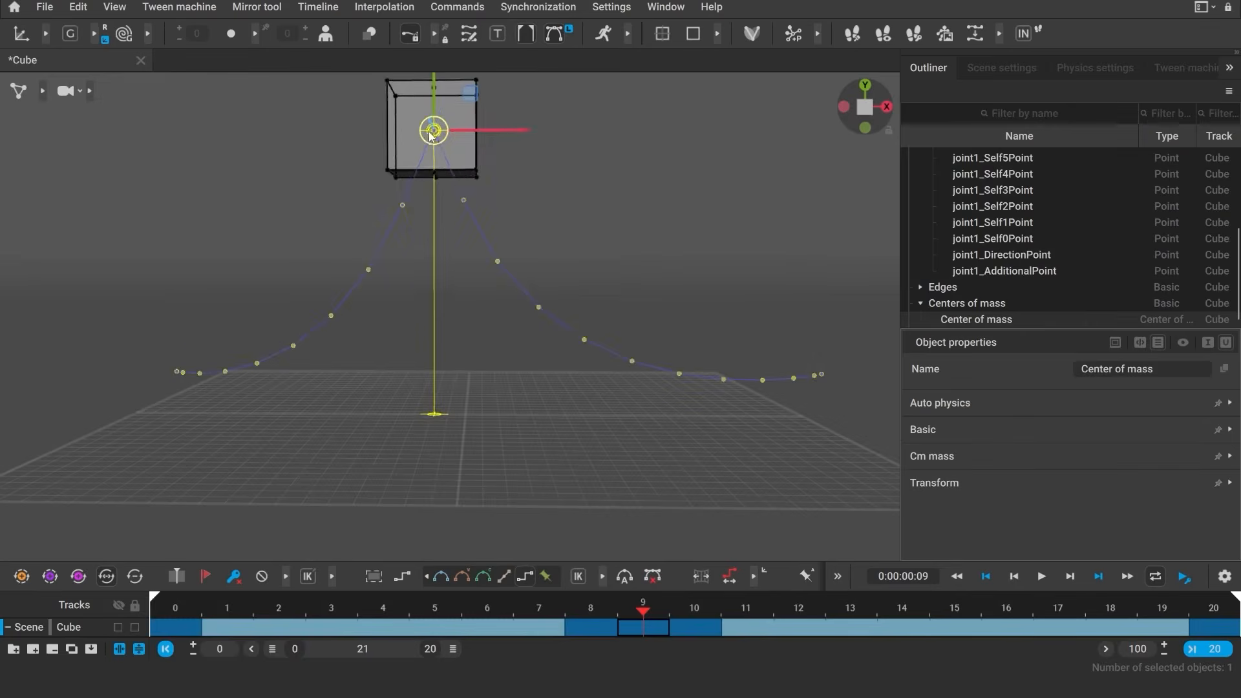
Step: In the Cube scene, lower the cube's center of mass at frame 9
left_click_drag(433, 127, 430, 197)
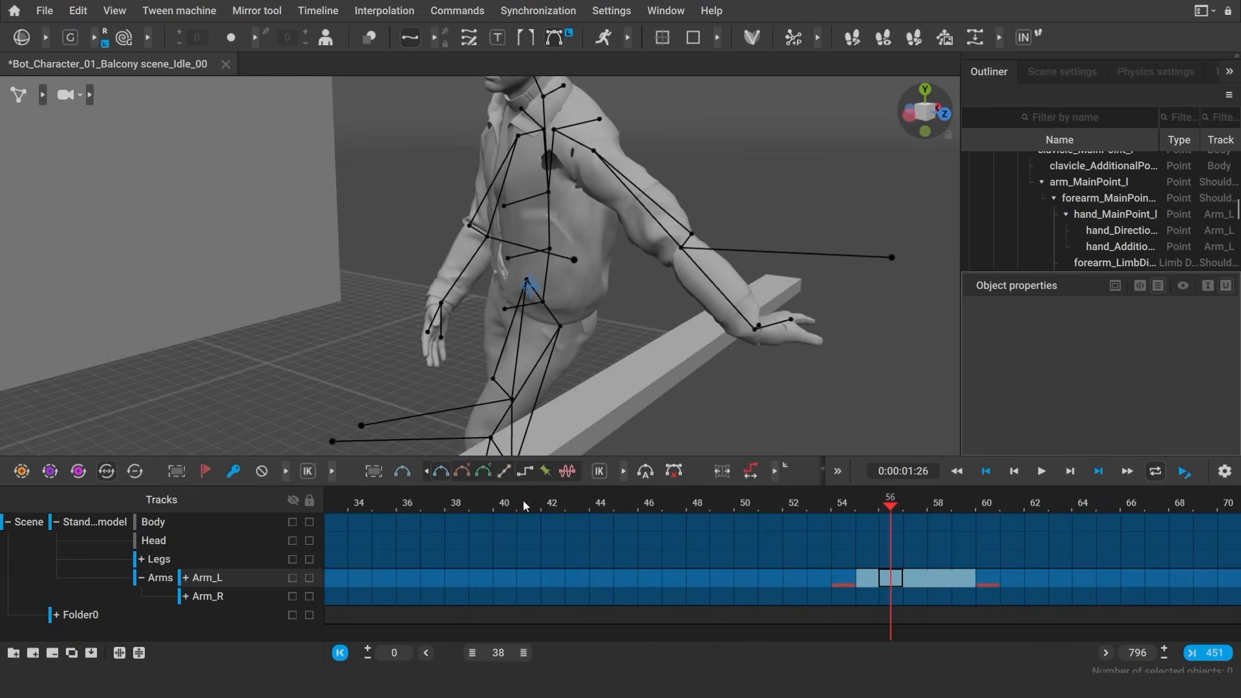
Step: Back in the character scene, set Arm_L's interval between frames 54 and 60 to Bezier clamped interpolation and scrub through it
left_click(487, 474)
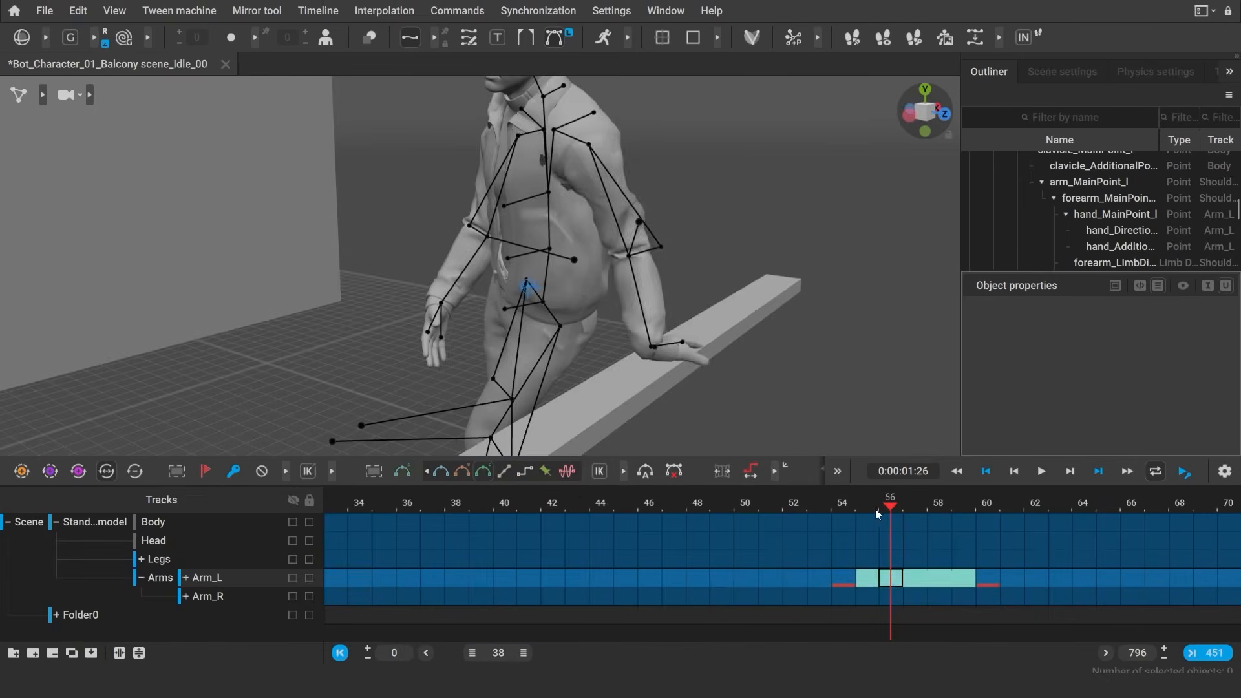
left_click(854, 510)
left_click_drag(853, 510, 885, 522)
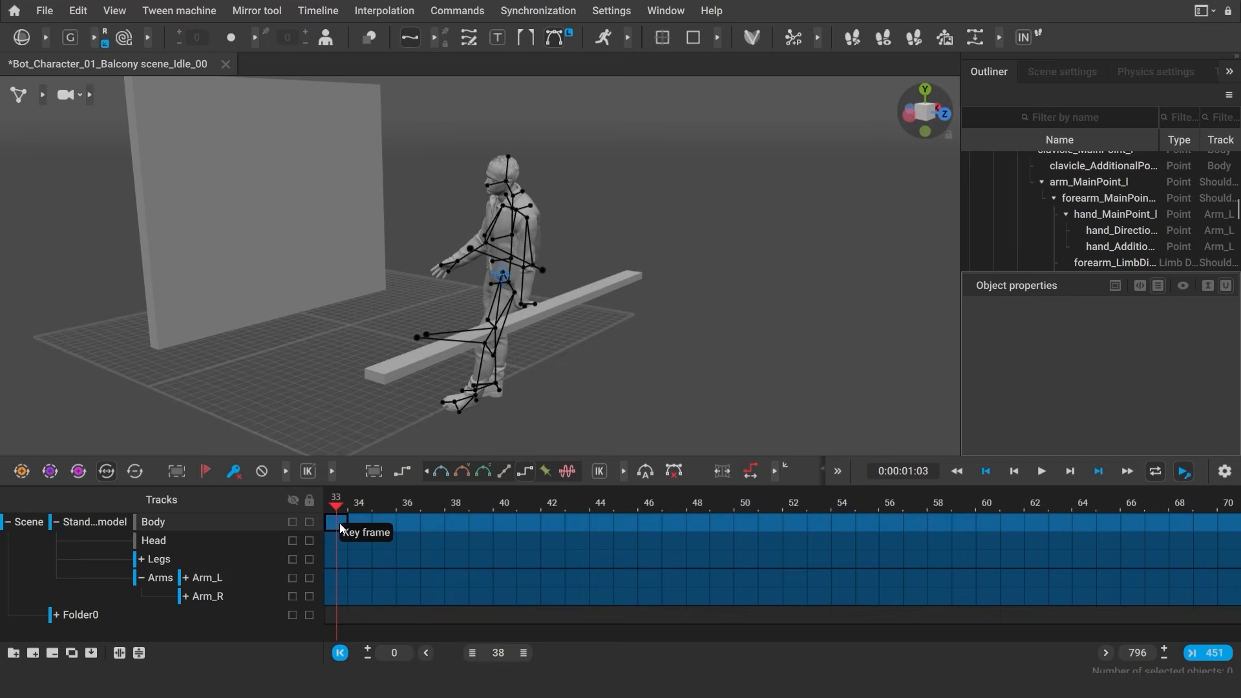
Step: Run Animation unbaking on frames 33 to 56 of all Standard_model tracks, and on frames 56 to 70 of the Arms tracks
left_click_drag(341, 527, 890, 598)
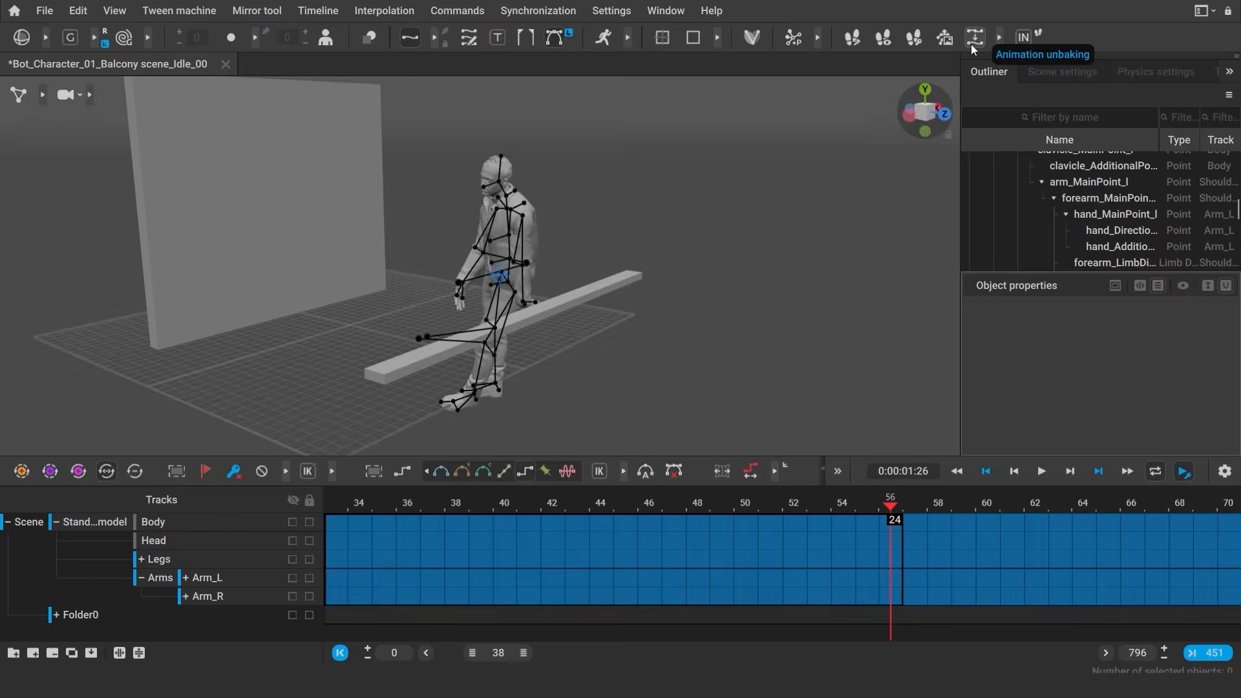
left_click(681, 118)
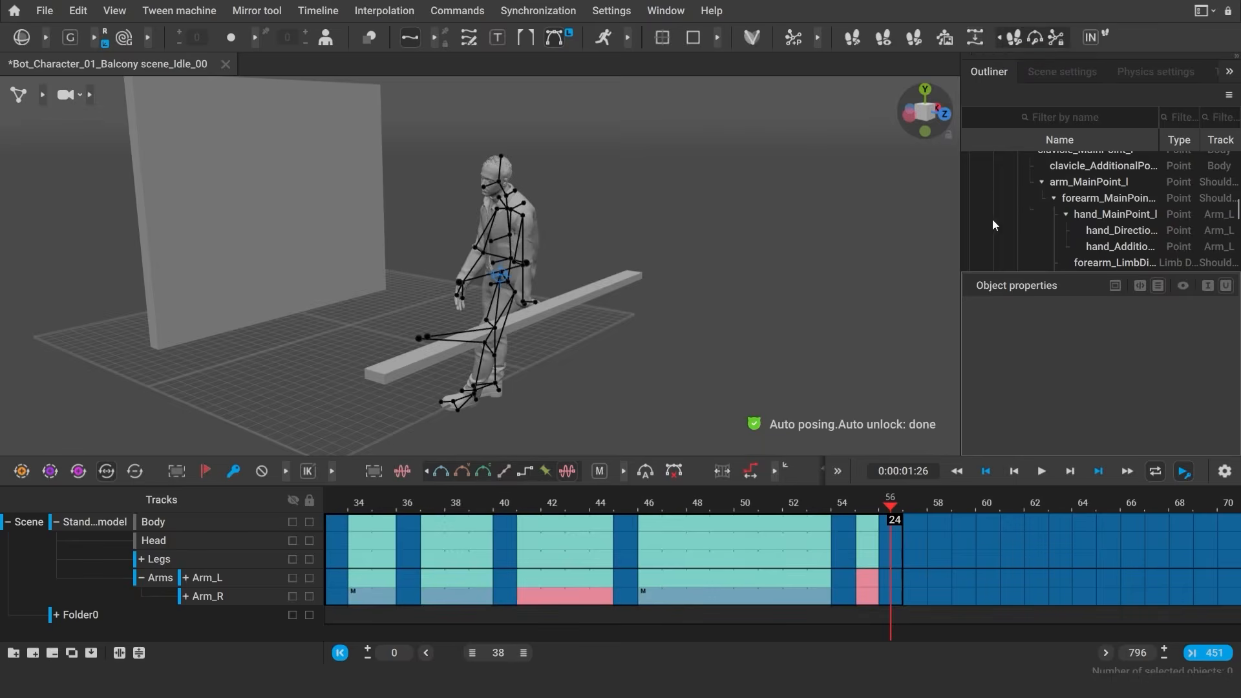
mouse_move(880, 506)
left_mouse_down()
mouse_move(354, 480)
mouse_move(762, 491)
mouse_move(894, 510)
left_mouse_up()
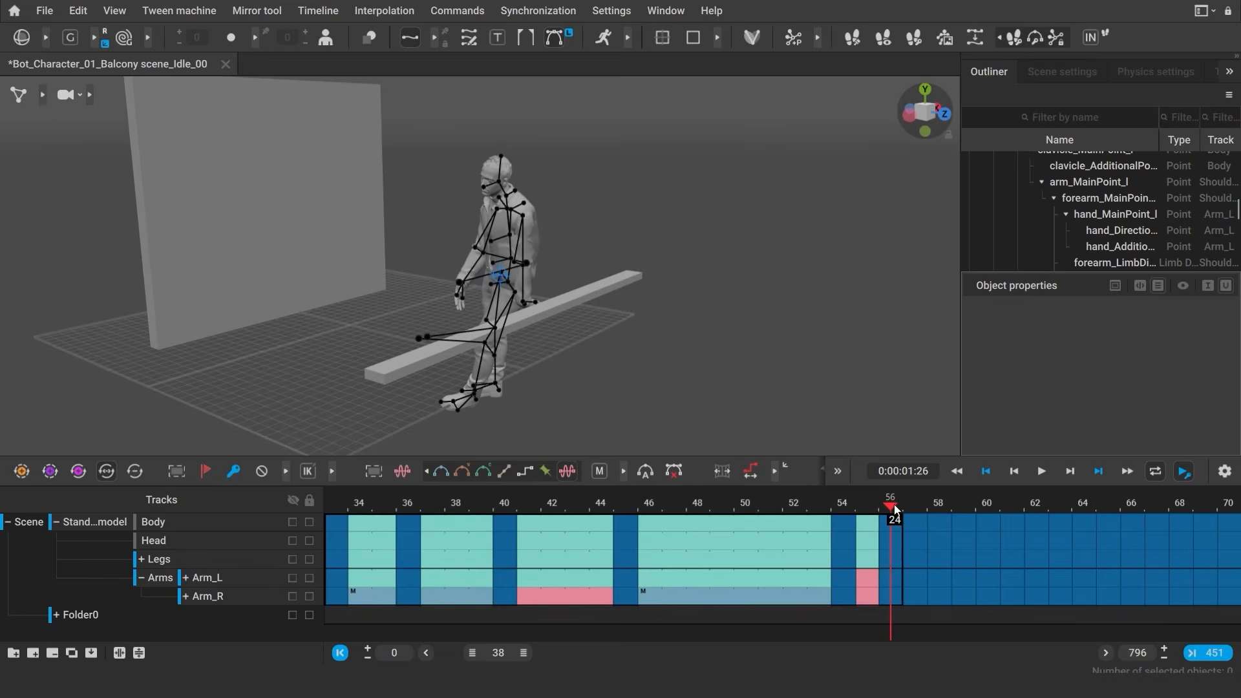
left_click_drag(892, 593, 1222, 603)
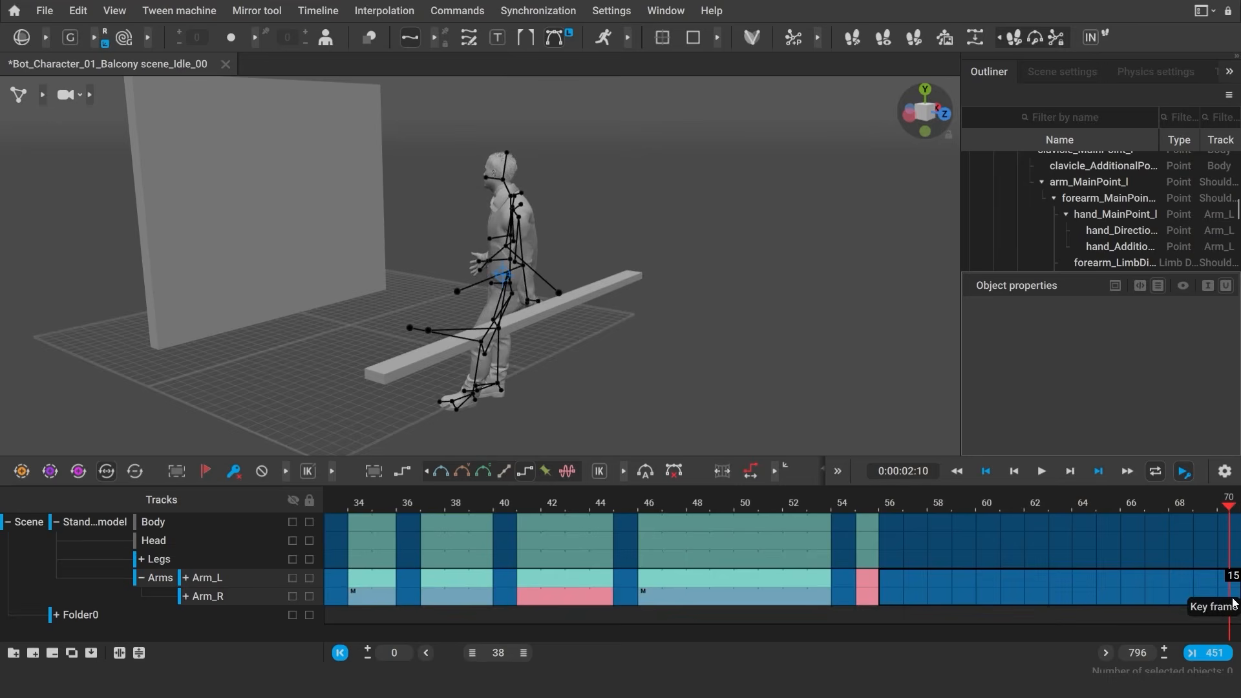
left_click(977, 38)
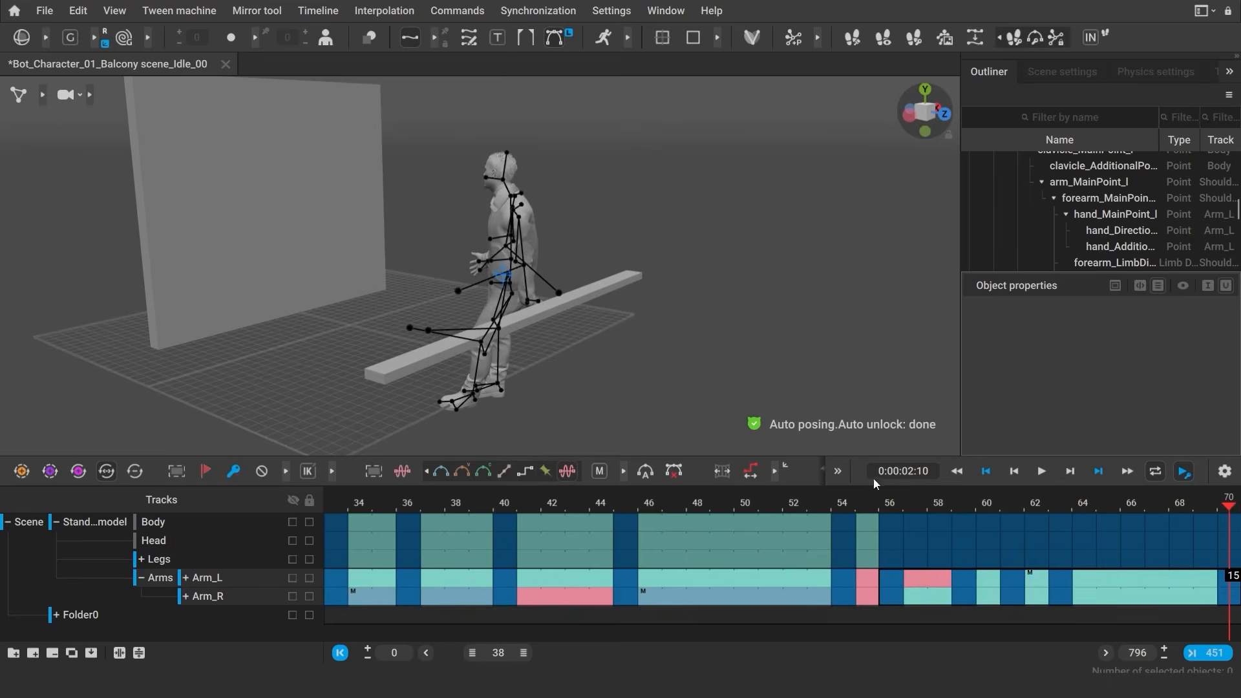
Step: Scrub the unbaked animation back to frame 33, look closer at the character's upper body, and stop at frame 45
left_click_drag(851, 509, 334, 502)
right_click_drag(313, 333, 422, 351, "alt")
middle_click_drag(556, 291, 548, 344, "alt")
left_click(355, 501)
left_click_drag(355, 501, 626, 522)
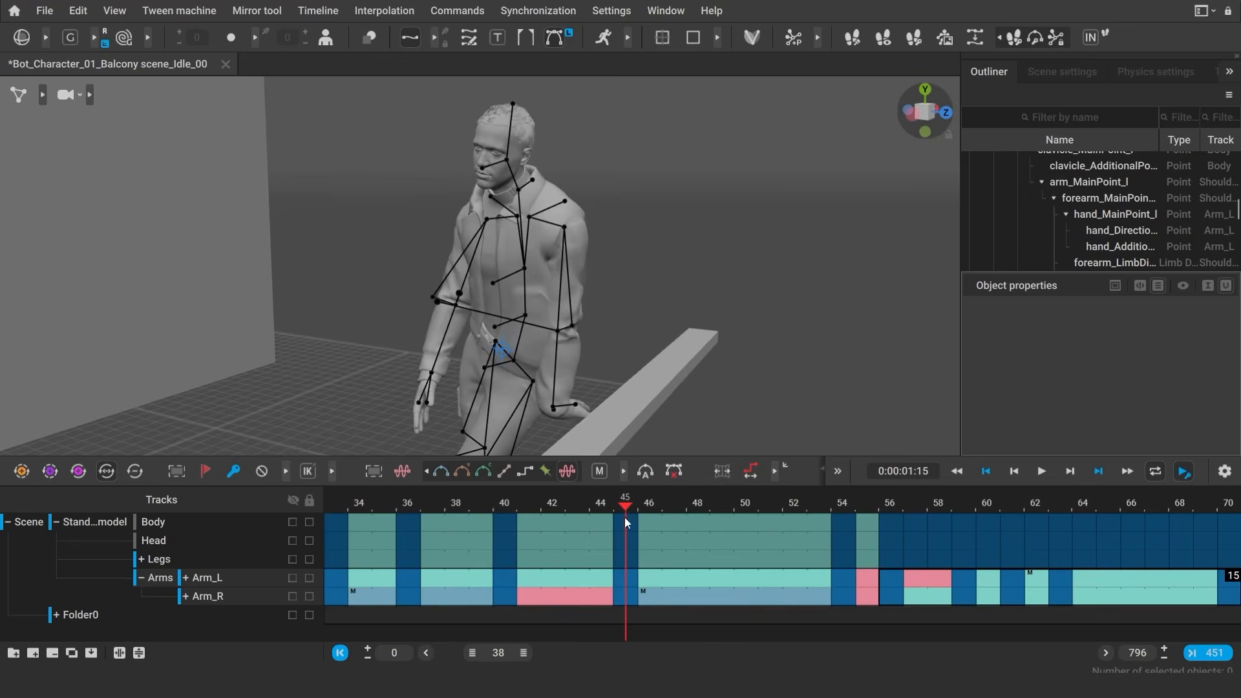
Step: At frame 45, move the left hand onto the beam and swing the left elbow's control point outward
double_click(551, 407)
key("w")
left_click_drag(639, 418, 685, 426)
left_click_drag(606, 345, 606, 331)
left_click_drag(685, 413, 699, 415)
key("e")
left_click(446, 305)
key("w")
left_click_drag(446, 305, 598, 250)
Step: Copy the left hand's placement from frame 45 to frame 40, adjust the left elbow there, and scrub back to frame 45
double_click(620, 396)
key("ctrl+c")
left_click(507, 506)
key("ctrl+v")
left_click_drag(445, 298, 646, 282)
left_click(600, 317)
double_click(600, 317)
left_click_drag(421, 503, 619, 499)
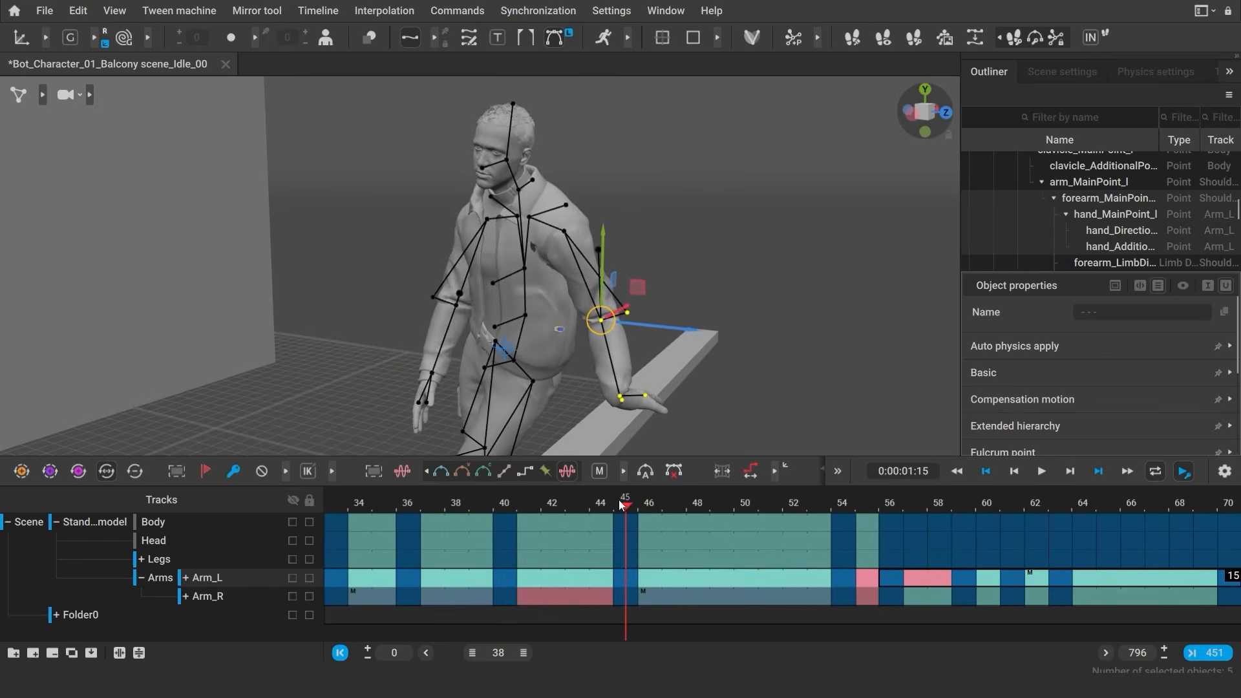
left_click(754, 420)
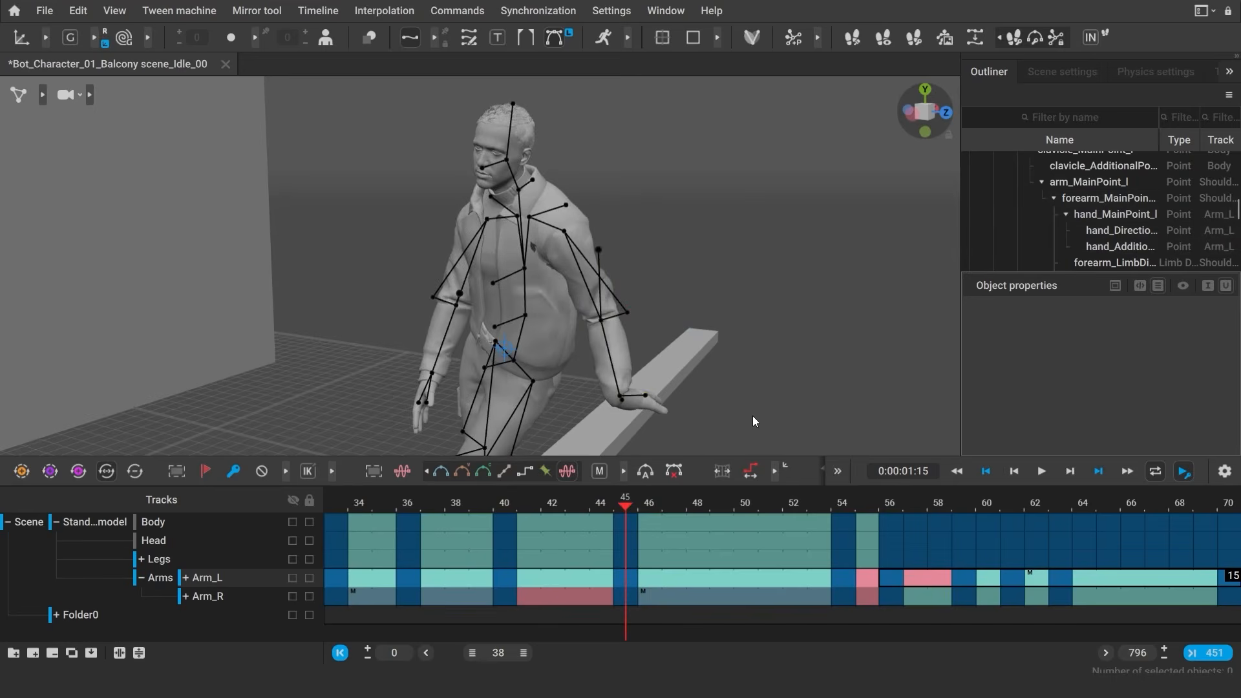
right_click_drag(752, 416, 663, 412, "alt")
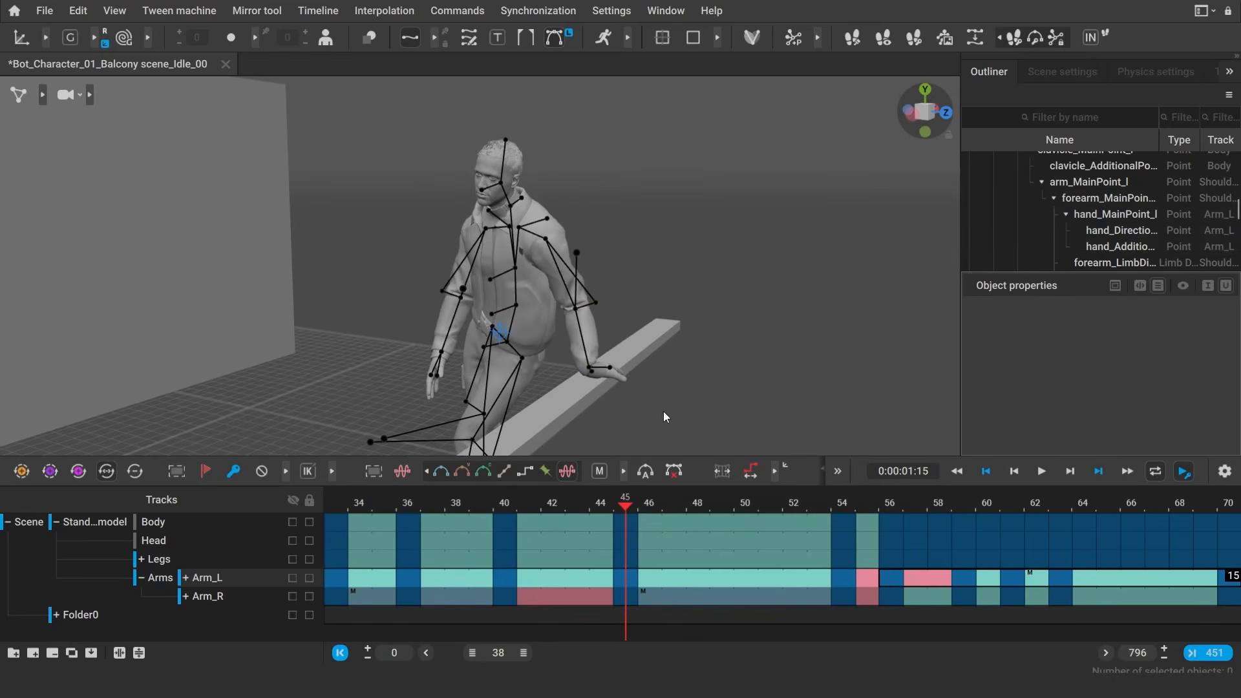
Step: Scrub the edited character animation from frame 45 to frame 56, examine the arms and torso up close, and continue scrubbing forward
left_click_drag(544, 398, 571, 396, "alt")
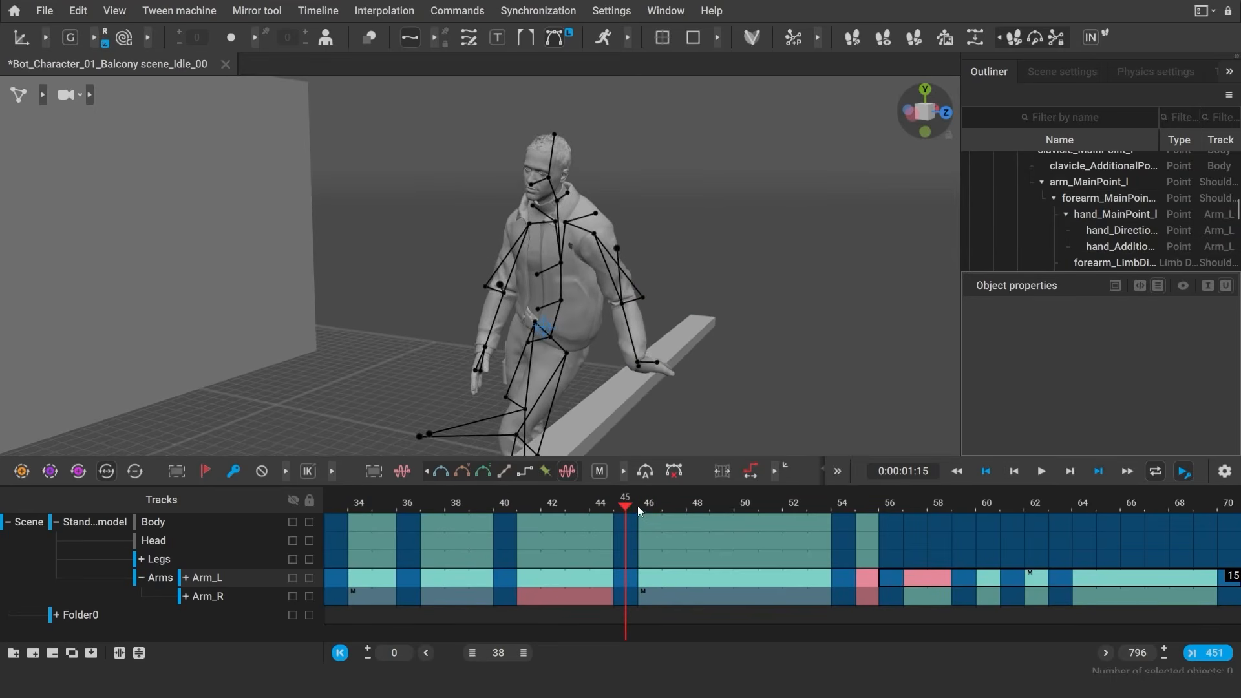
left_click_drag(622, 503, 889, 507)
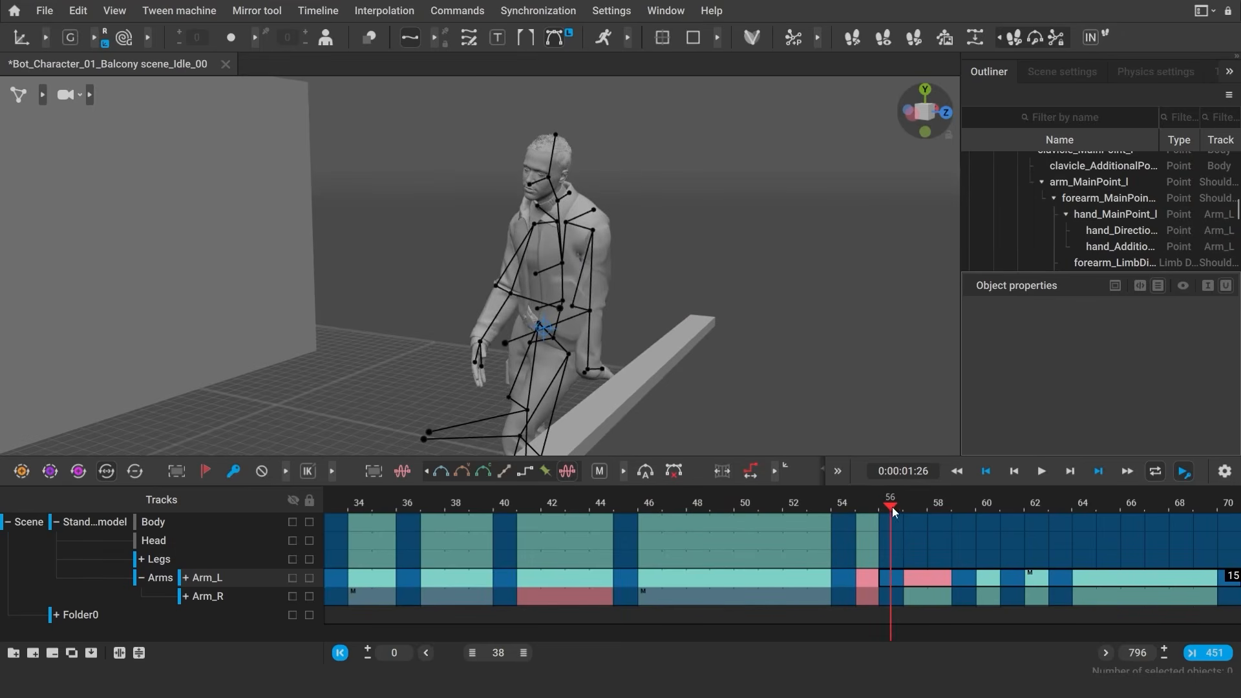
left_click_drag(503, 342, 542, 342, "alt")
right_click_drag(540, 340, 718, 375, "alt")
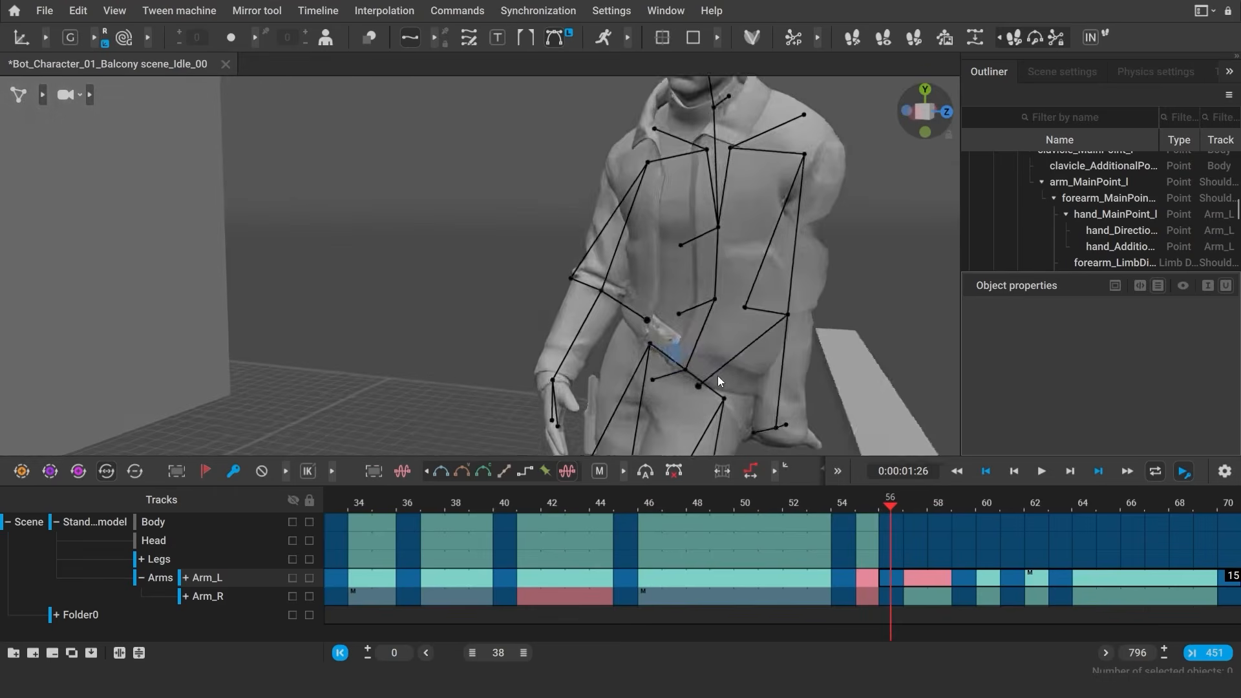
middle_click_drag(718, 375, 610, 390, "alt")
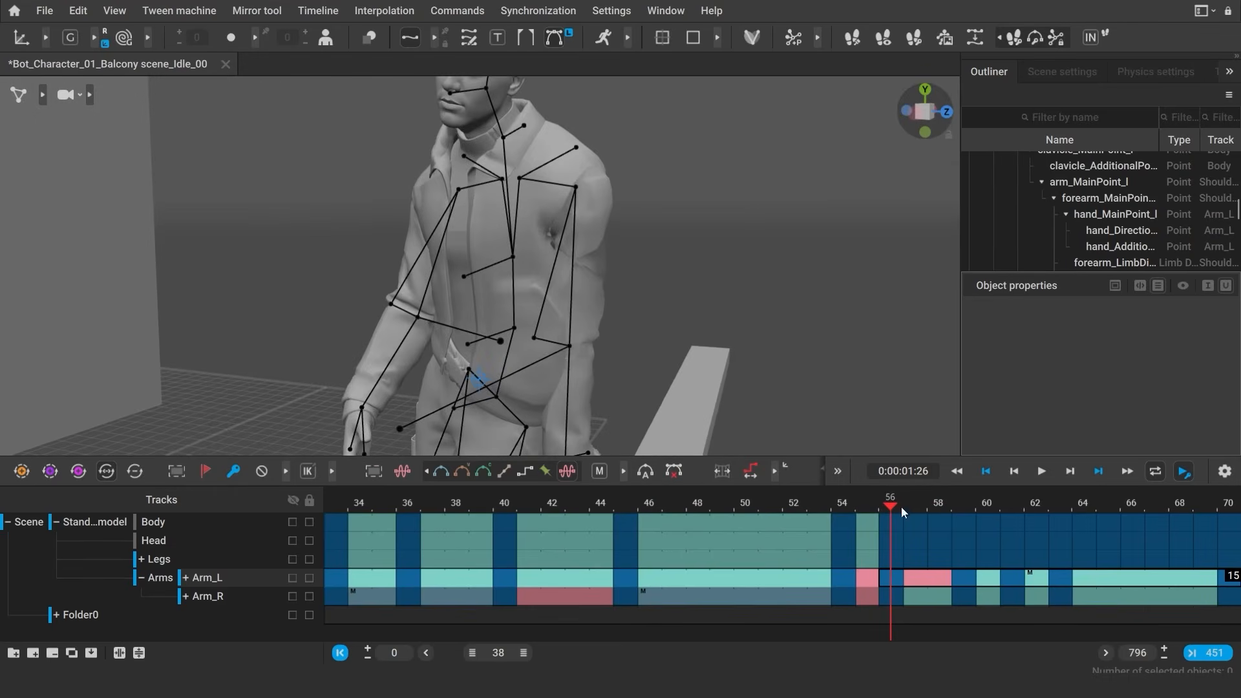
left_click_drag(903, 511, 1060, 508)
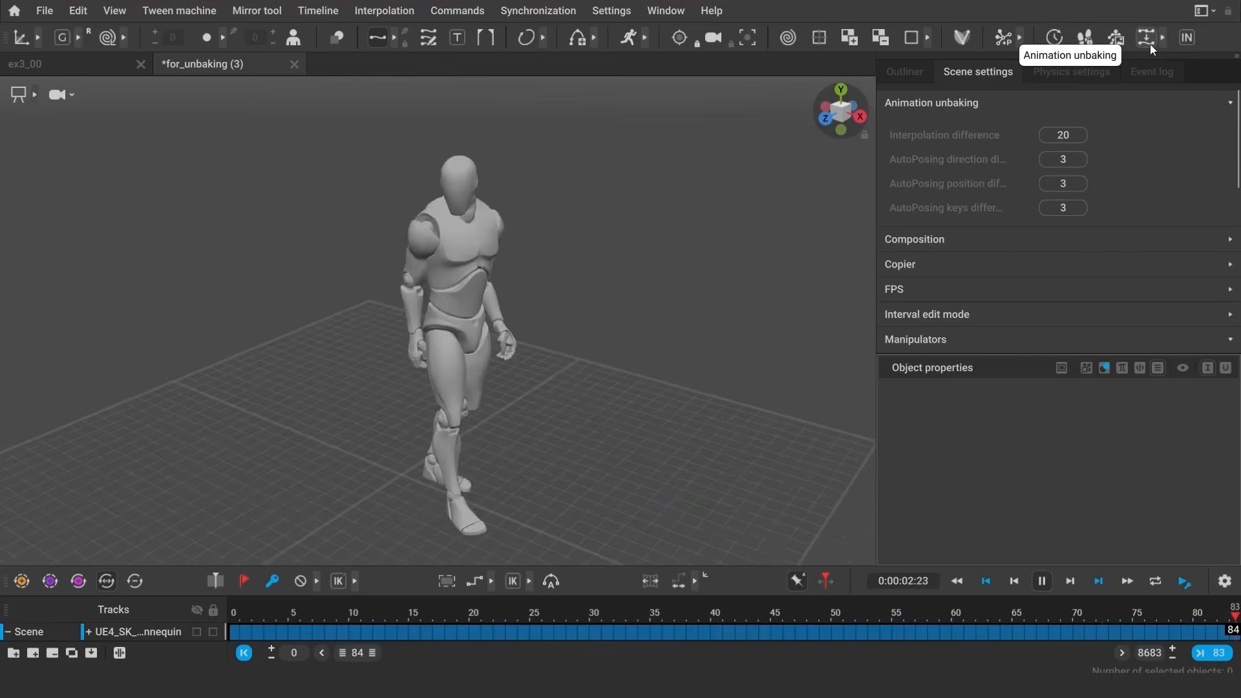
Step: Run Animation unbaking on the UE4 mannequin's baked walk in the for_unbaking scene and pause its playback
left_click(1150, 44)
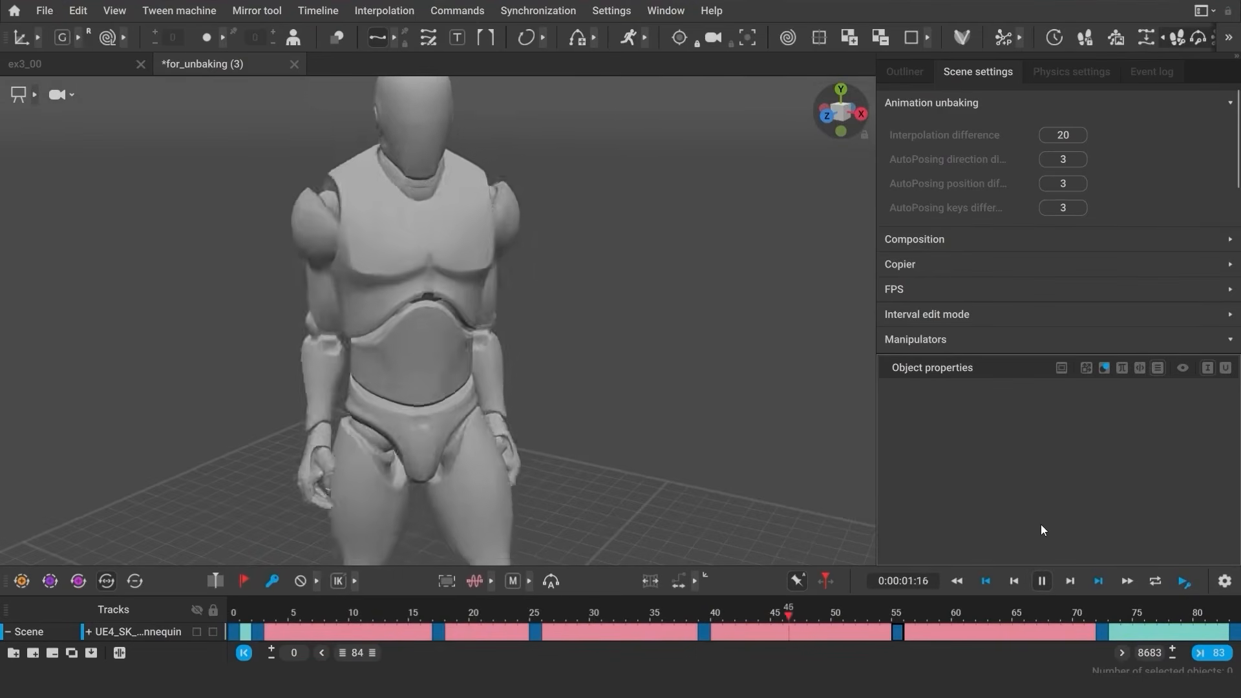
left_click(1042, 581)
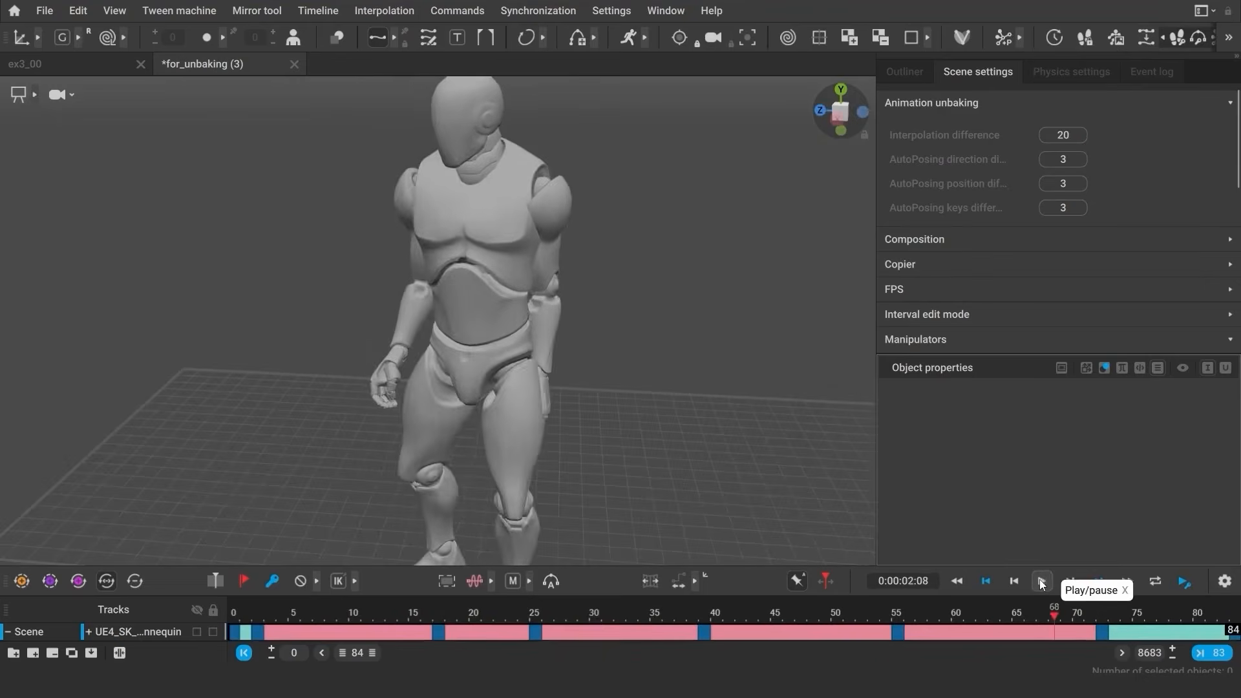